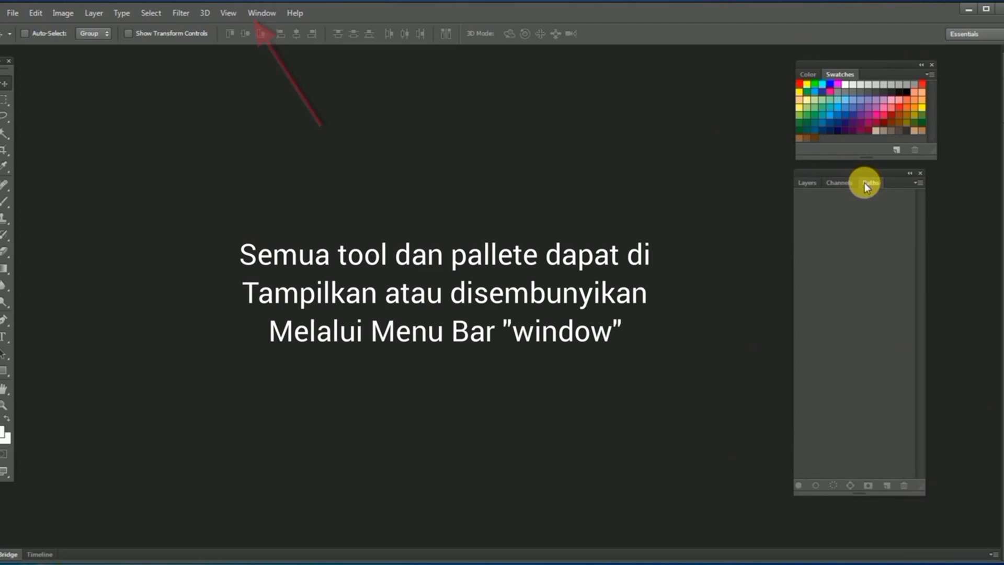
# Bring the Layers panel to the front of its group, and hide and redisplay the Tools panel.
pyautogui.click(807, 184)
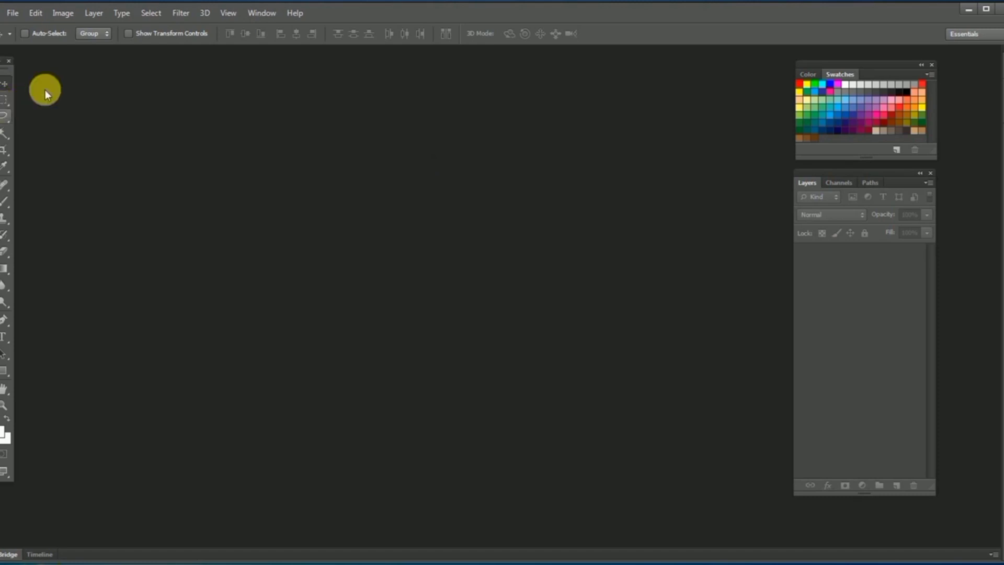
pyautogui.click(257, 14)
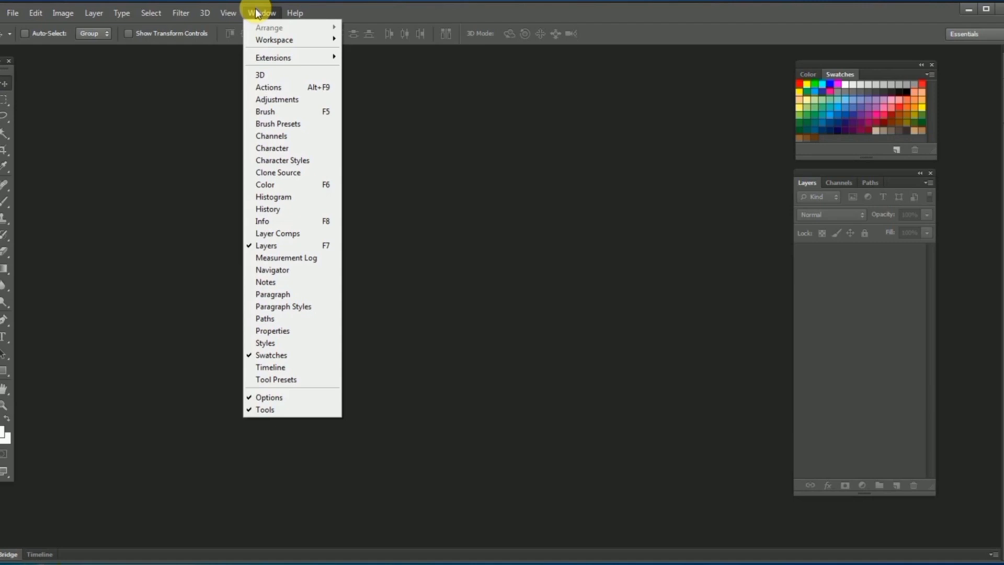
pyautogui.click(289, 414)
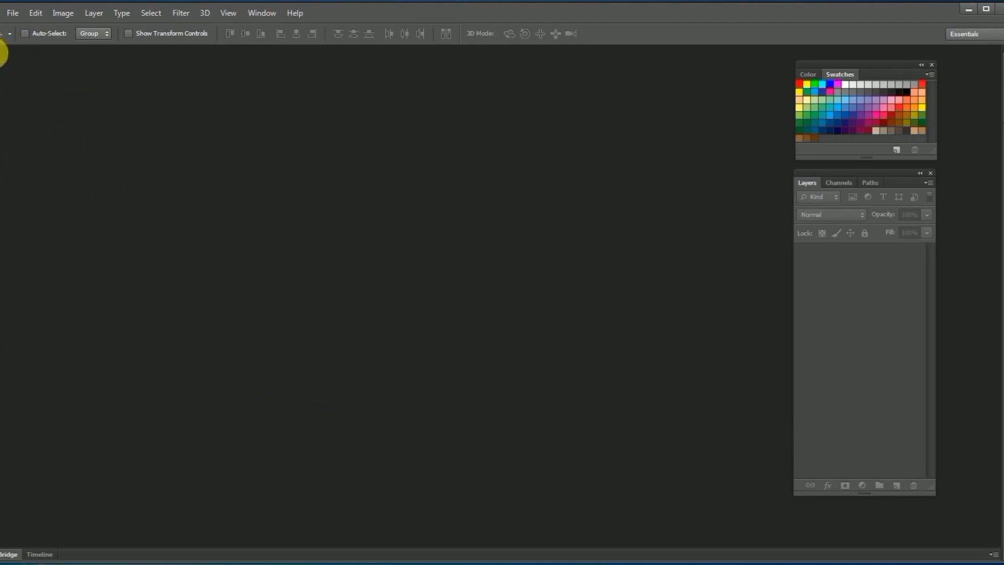
pyautogui.click(276, 15)
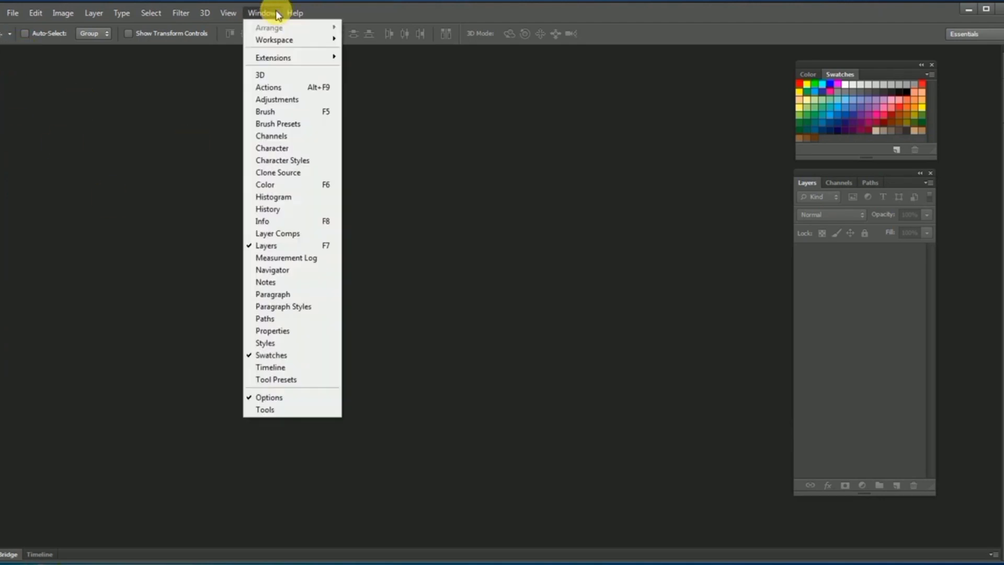
pyautogui.click(284, 410)
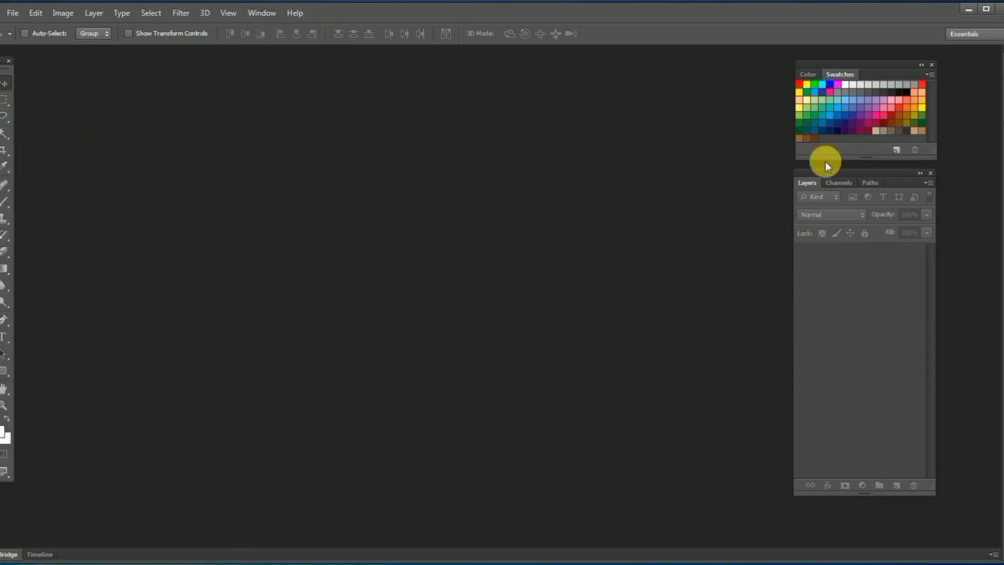
# Show the Color panel and switch back and forth between it and Swatches, ending with Swatches in front.
pyautogui.click(262, 14)
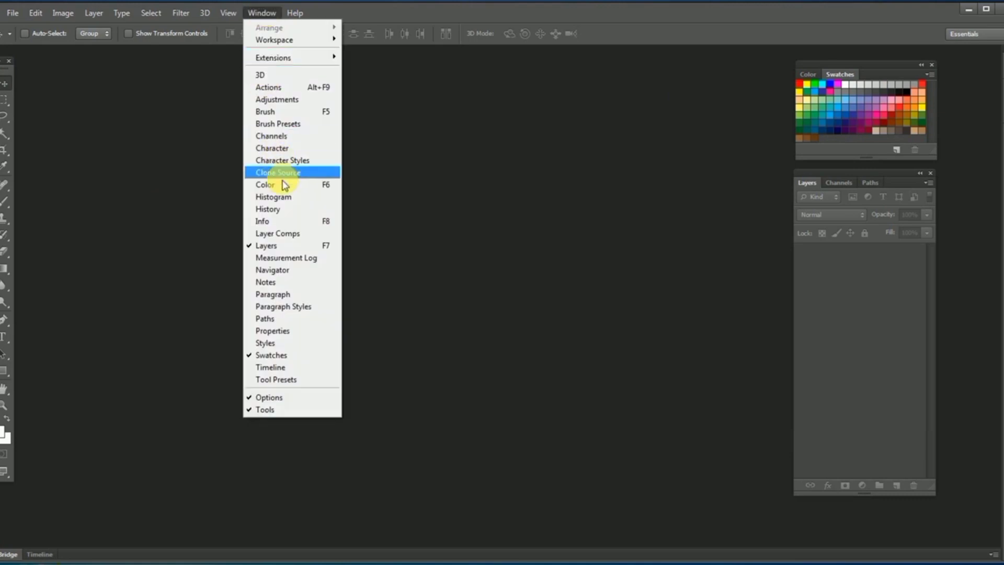
pyautogui.click(337, 189)
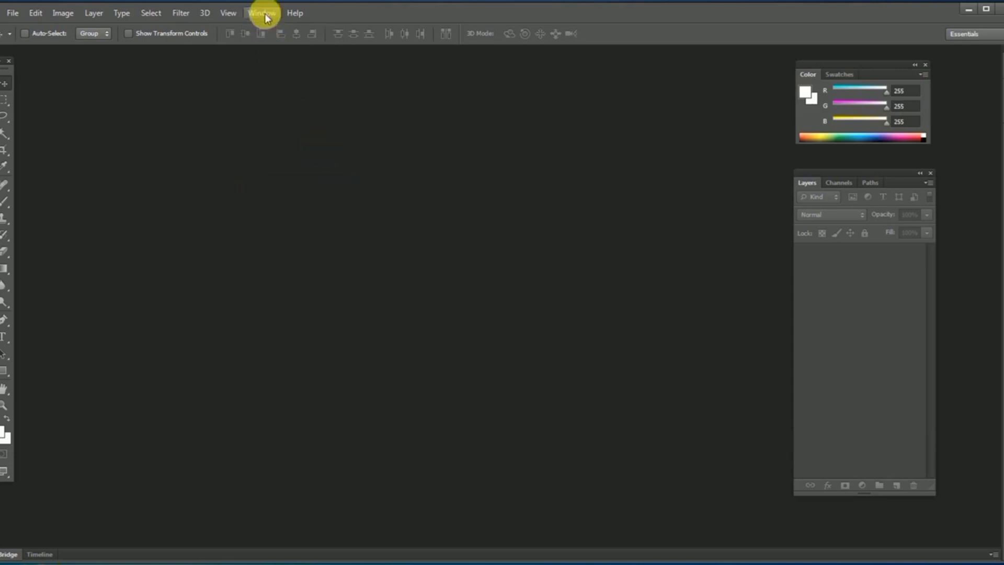
pyautogui.click(840, 75)
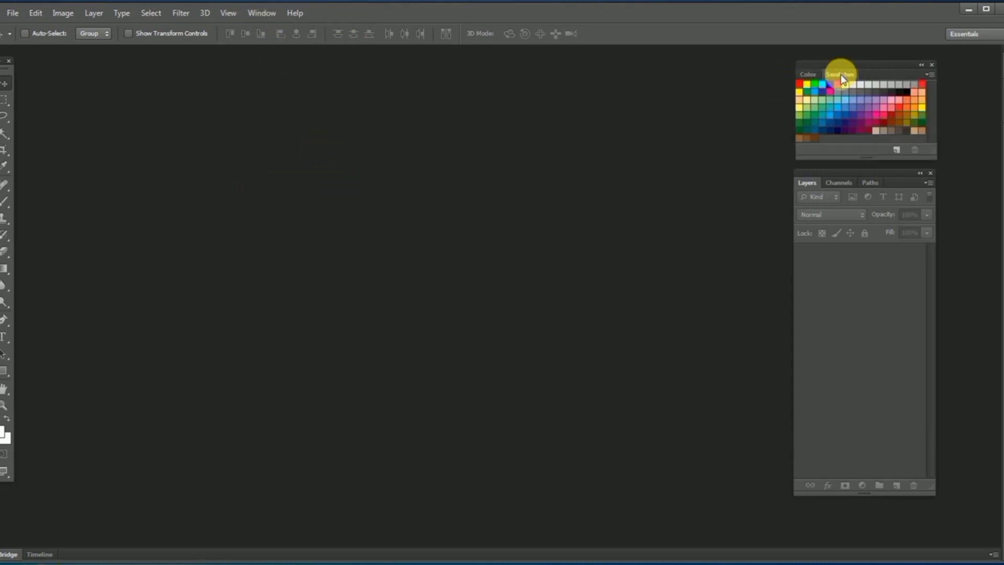
pyautogui.click(262, 13)
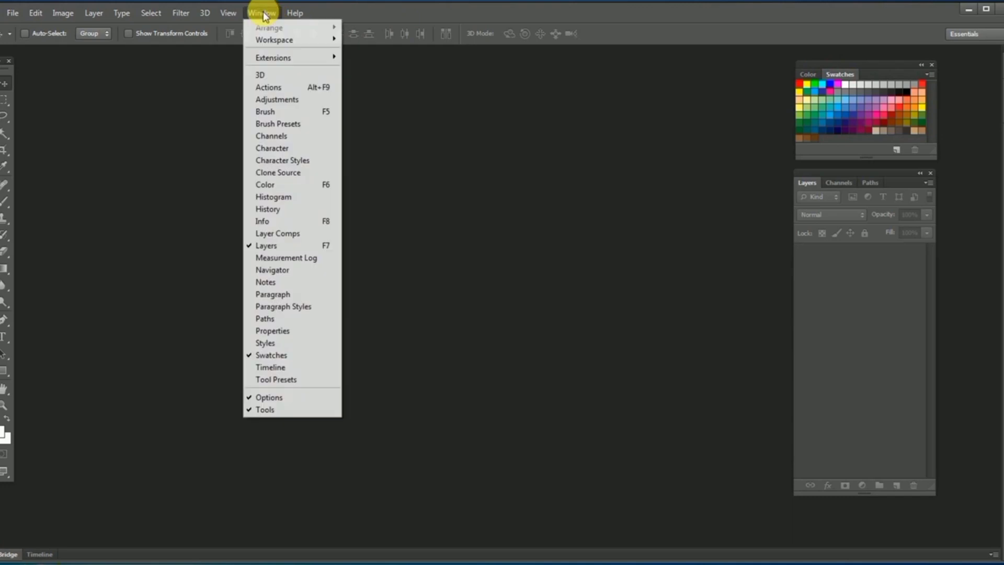
pyautogui.click(267, 184)
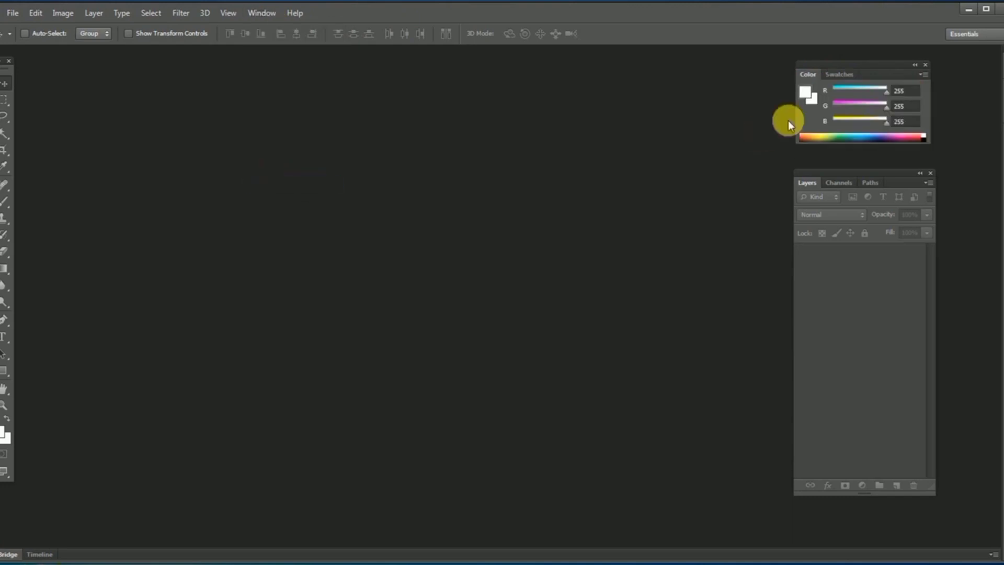
pyautogui.click(838, 75)
pyautogui.click(804, 74)
pyautogui.click(835, 74)
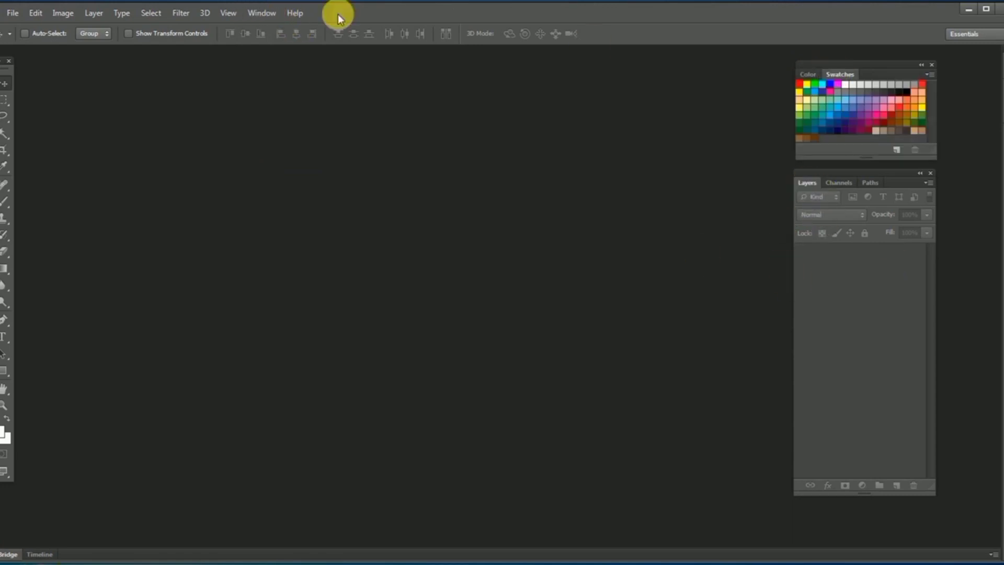
pyautogui.click(270, 14)
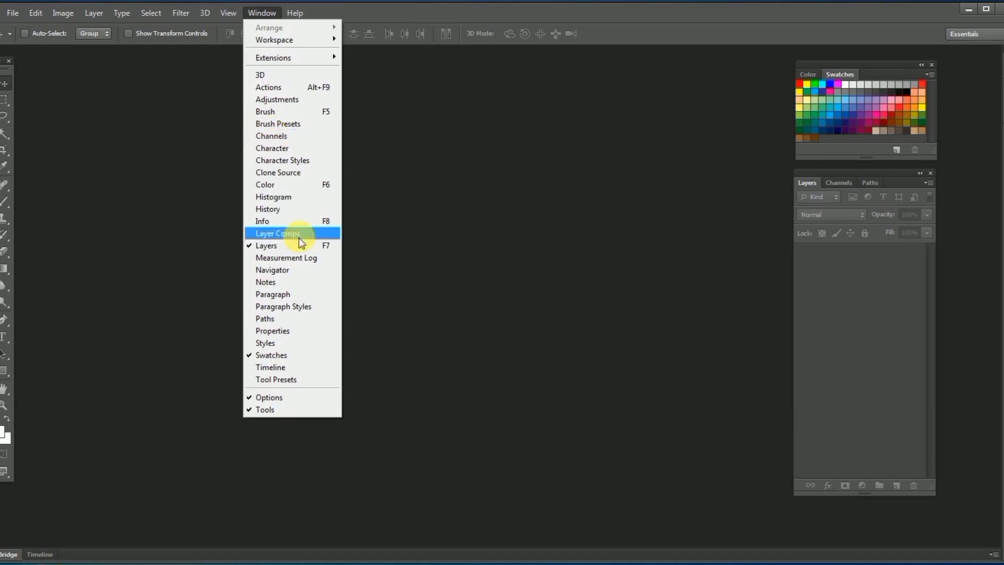
pyautogui.click(209, 196)
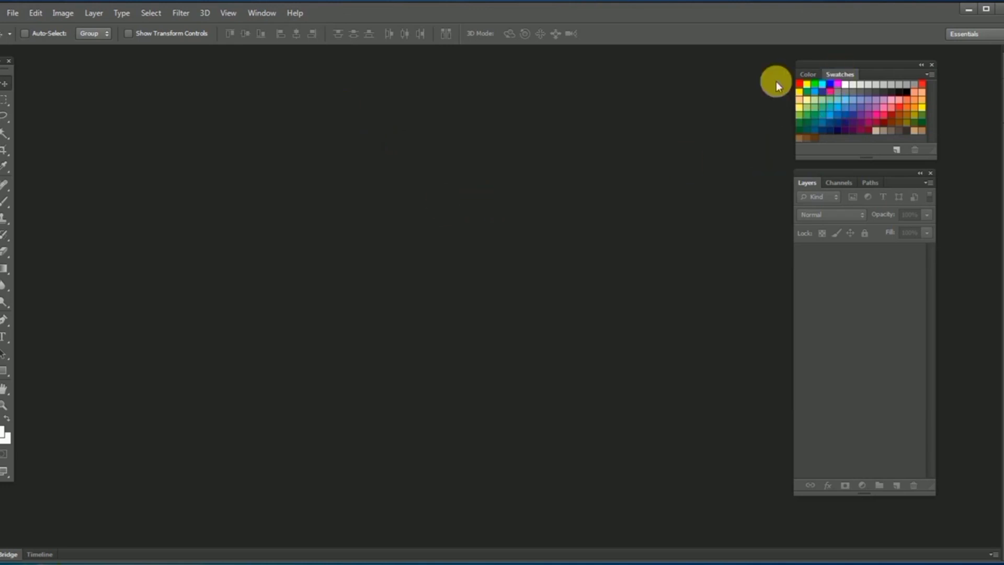
# Detach the Swatches, Layers and Channels panels from their groups and spread all the panels out separately across the workspace.
pyautogui.moveTo(837, 74); pyautogui.dragTo(529, 152)
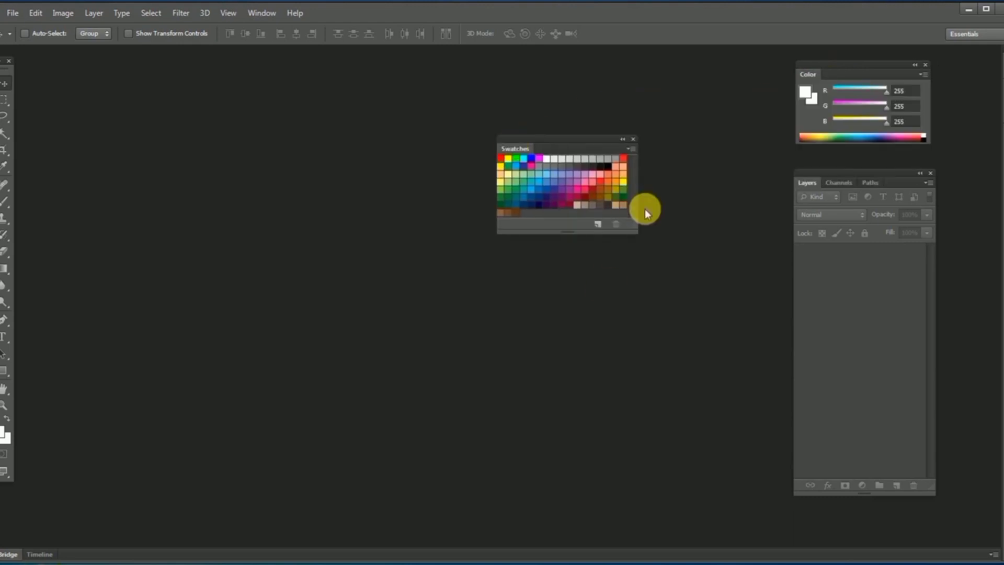
pyautogui.moveTo(806, 183); pyautogui.dragTo(702, 174)
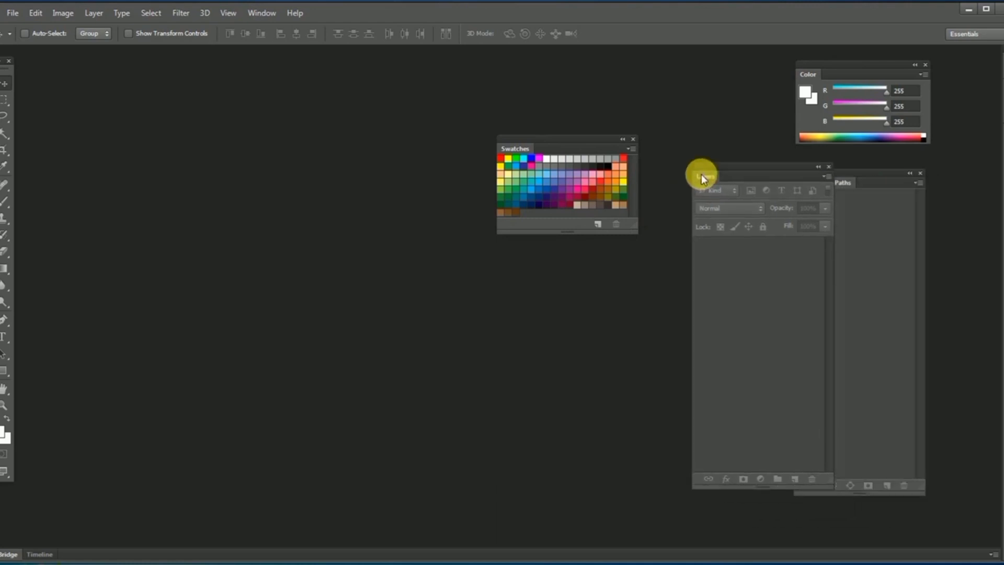
pyautogui.moveTo(768, 168); pyautogui.dragTo(710, 143)
pyautogui.moveTo(818, 184); pyautogui.dragTo(375, 138)
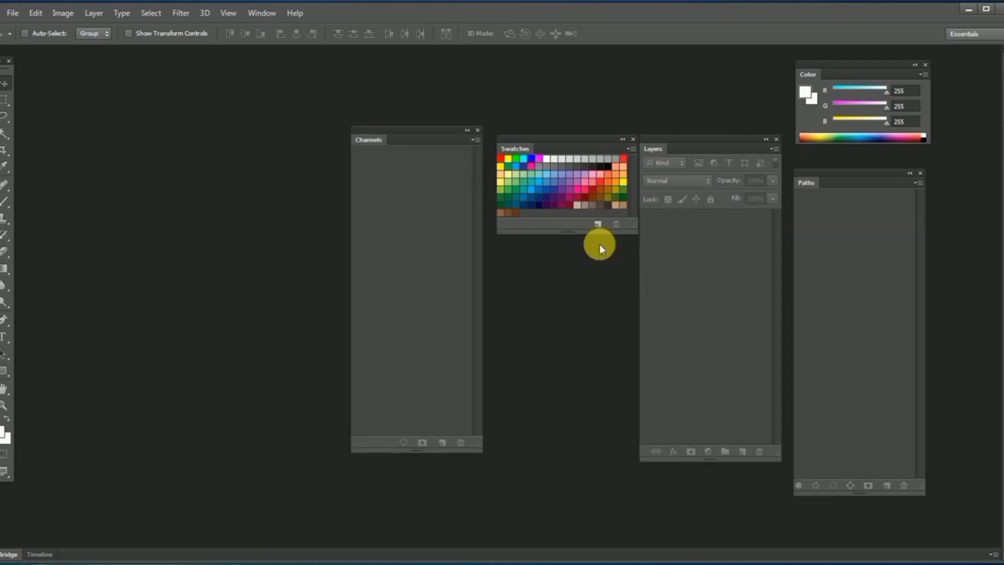
pyautogui.moveTo(859, 65); pyautogui.dragTo(868, 52)
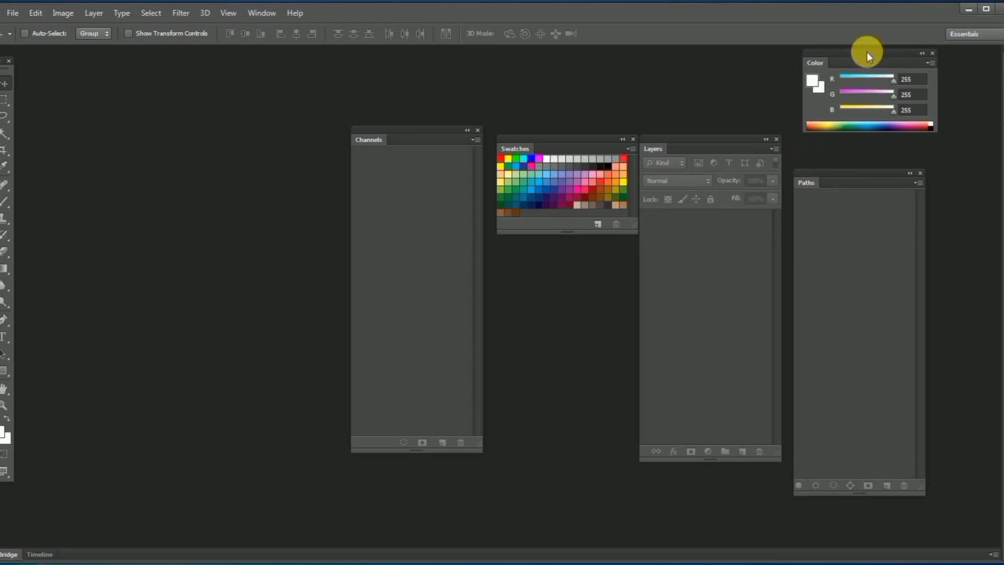
pyautogui.moveTo(830, 160)
pyautogui.mouseDown()
pyautogui.moveTo(829, 137)
pyautogui.moveTo(823, 143)
pyautogui.mouseUp()
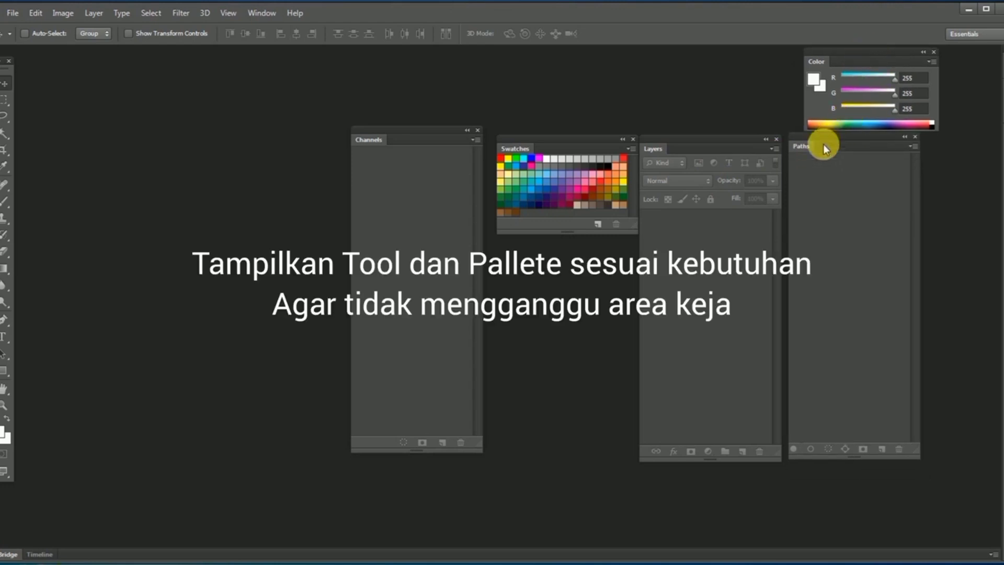
# Regroup the Layers, Channels and Paths panels into one floating group, and the Color and Swatches panels into another.
pyautogui.moveTo(365, 140); pyautogui.dragTo(686, 152)
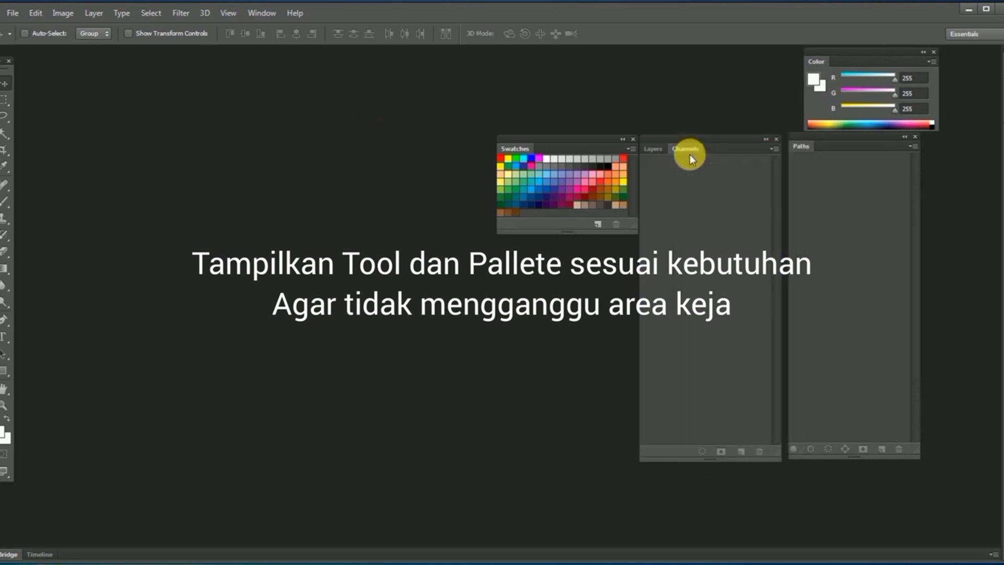
pyautogui.moveTo(800, 148); pyautogui.dragTo(910, 216)
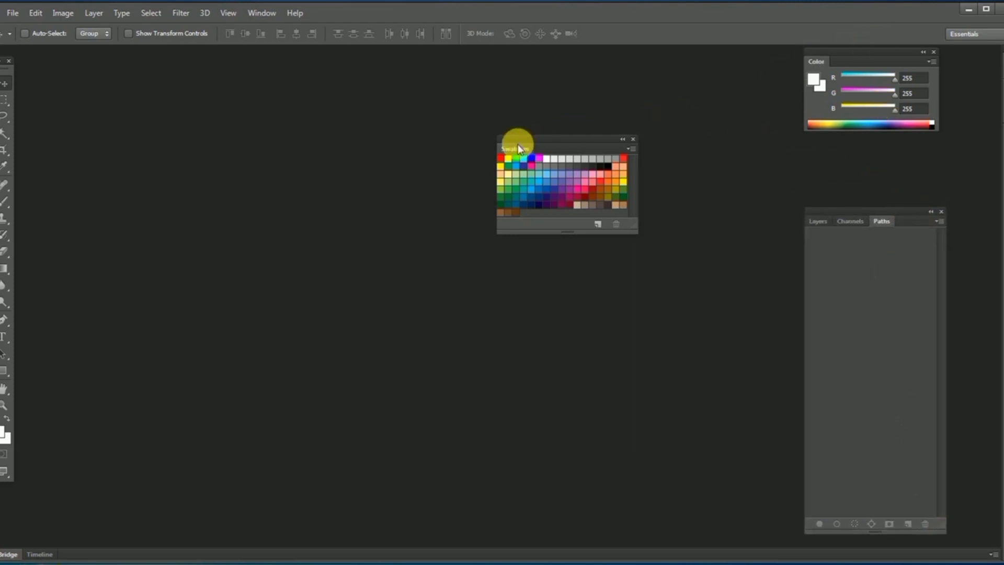
pyautogui.moveTo(517, 149); pyautogui.dragTo(881, 99)
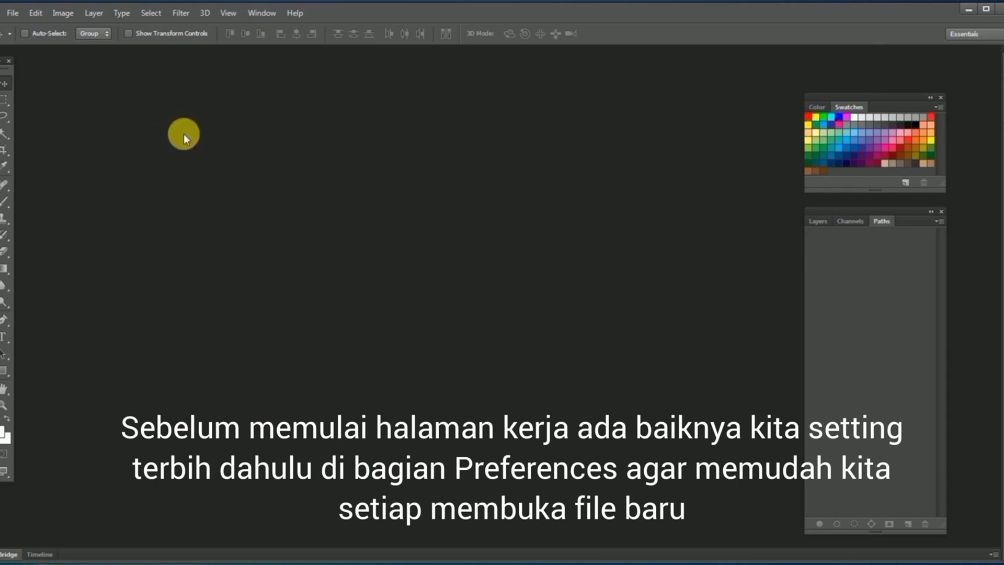
# Open the General preferences, reposition the dialog, and review the Interface and File Handling settings.
pyautogui.click(15, 16)
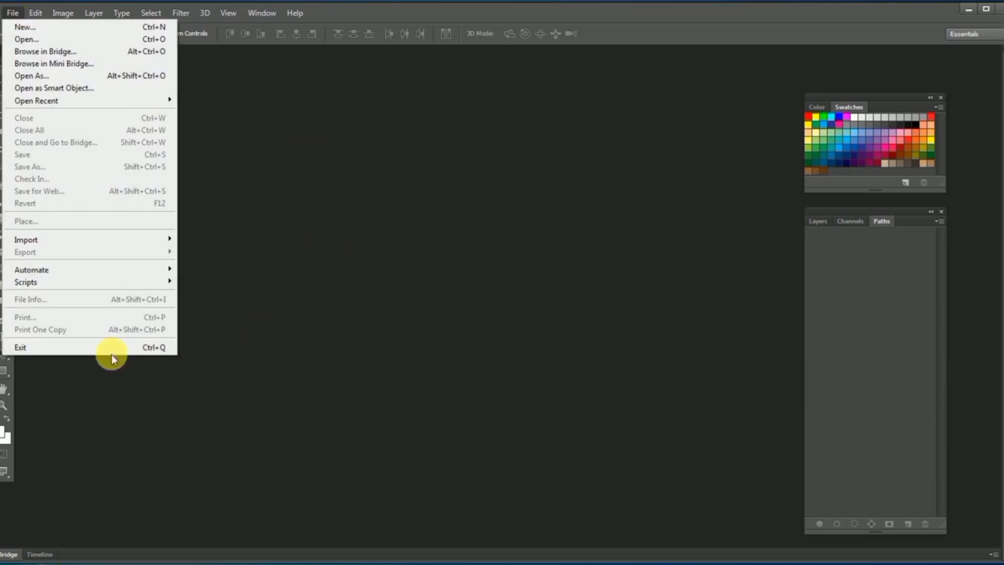
pyautogui.moveTo(37, 16)
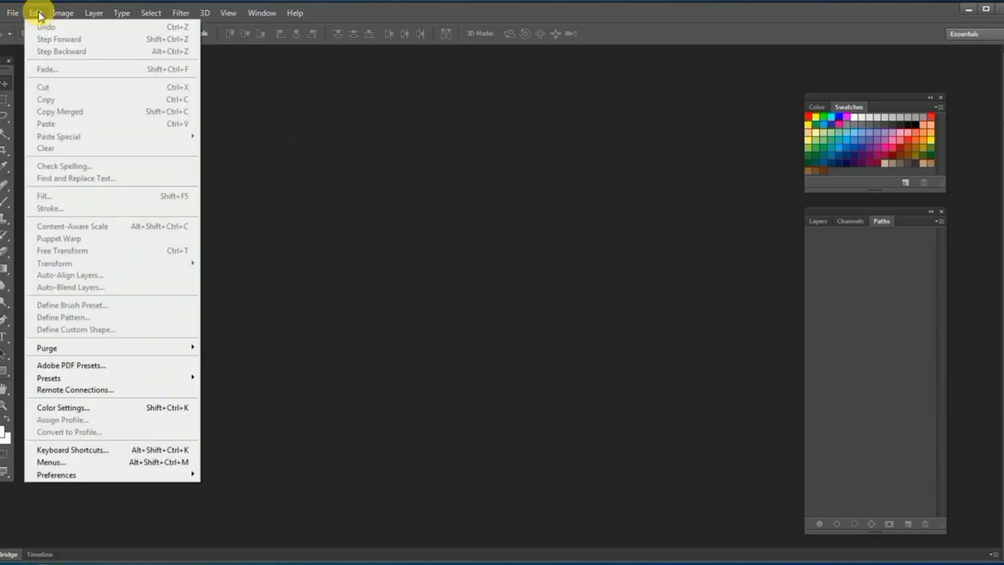
pyautogui.moveTo(79, 476)
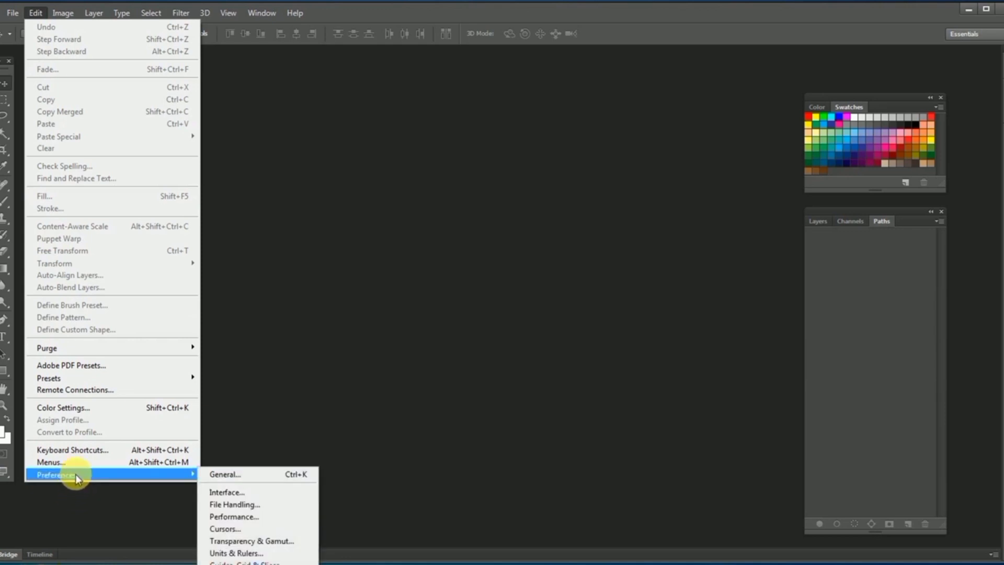
pyautogui.click(224, 476)
pyautogui.moveTo(293, 67); pyautogui.dragTo(215, 81)
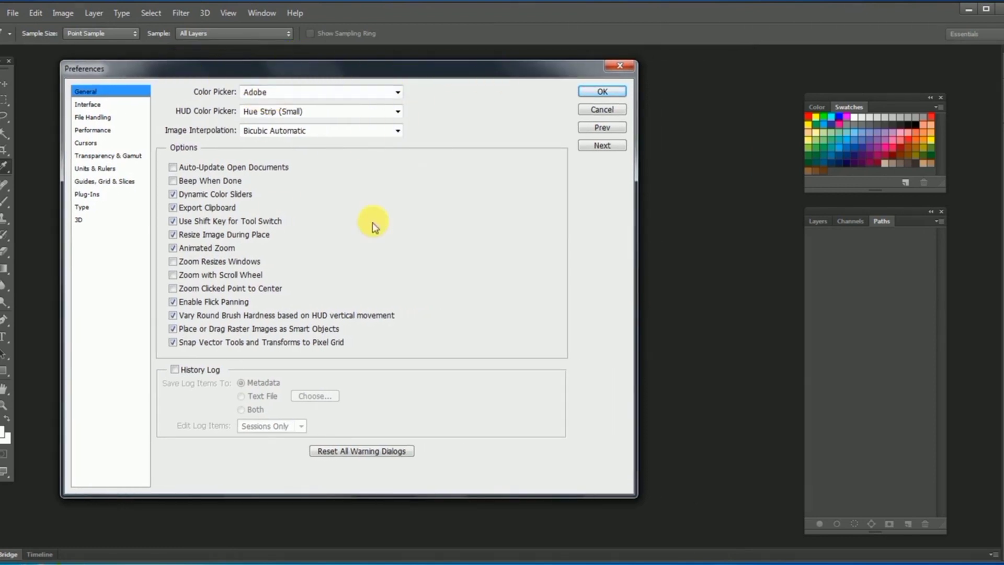
pyautogui.click(93, 105)
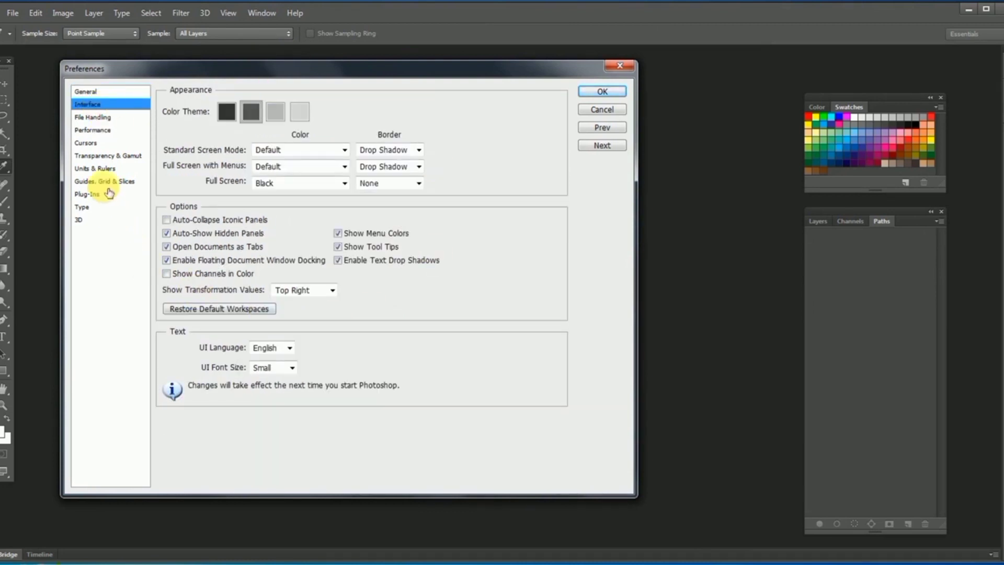
pyautogui.click(94, 118)
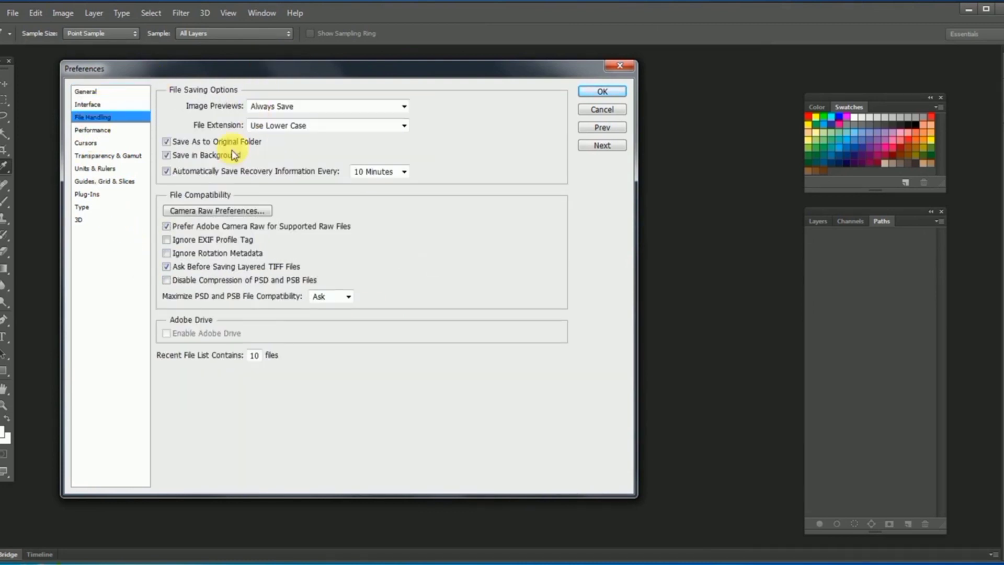
# Set History States to 1000 in the Performance preferences.
pyautogui.click(115, 132)
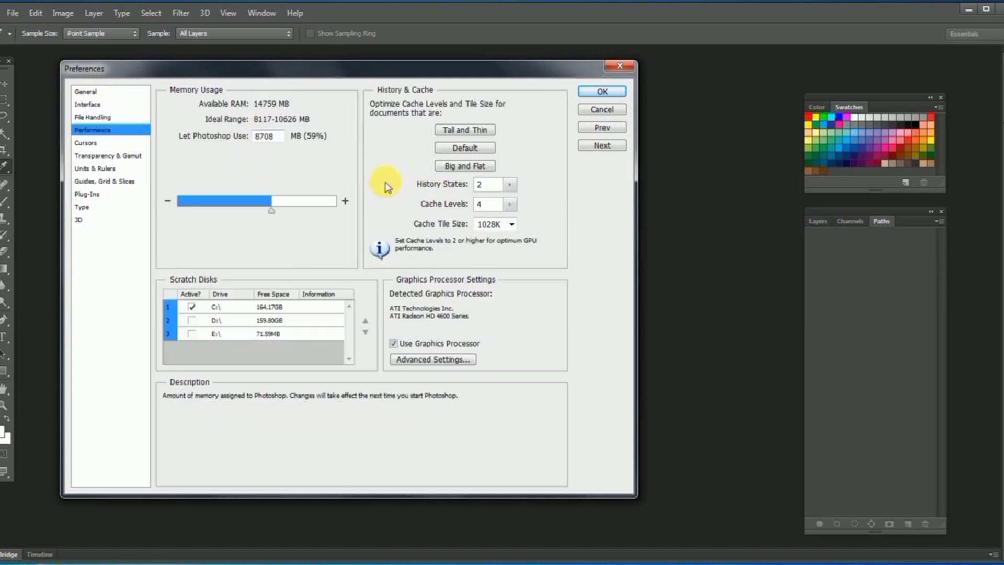
pyautogui.moveTo(462, 186)
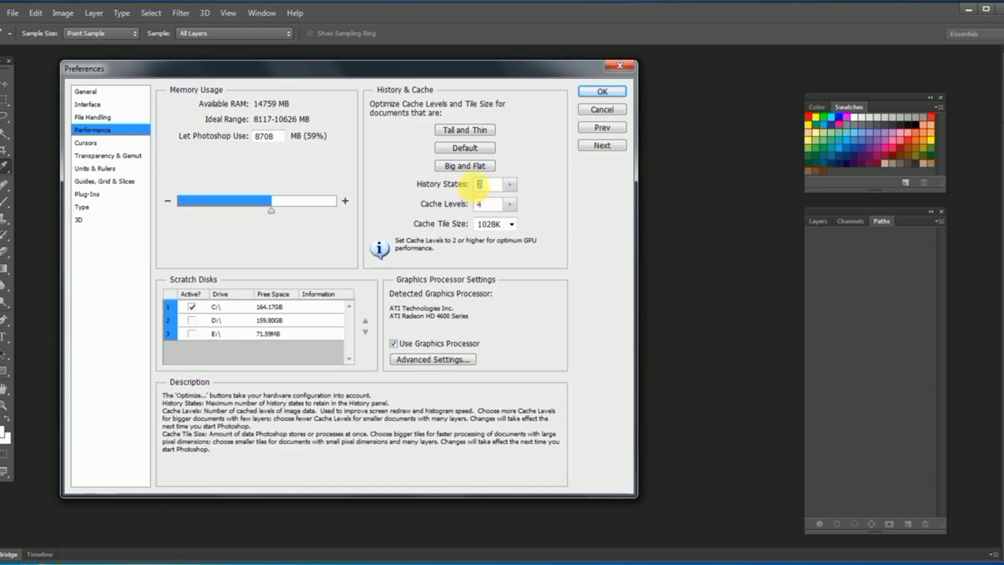
pyautogui.click(505, 189)
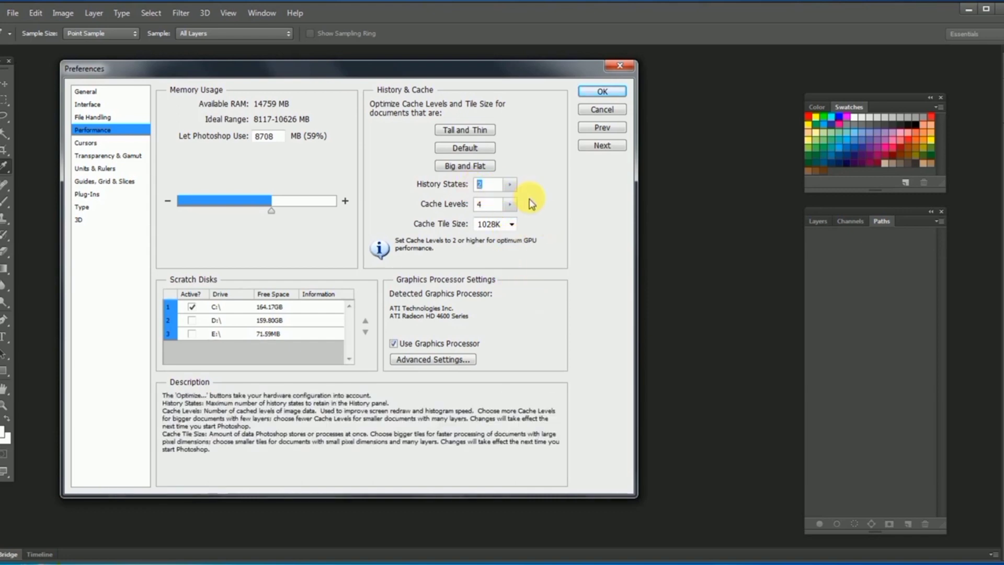
pyautogui.write('10')
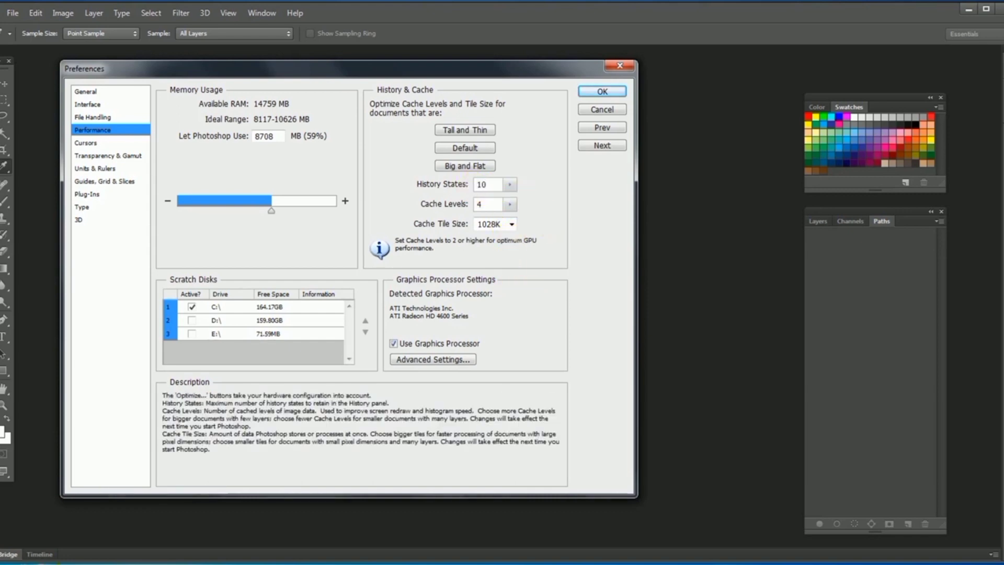
pyautogui.press('BackSpace')
pyautogui.write('000')
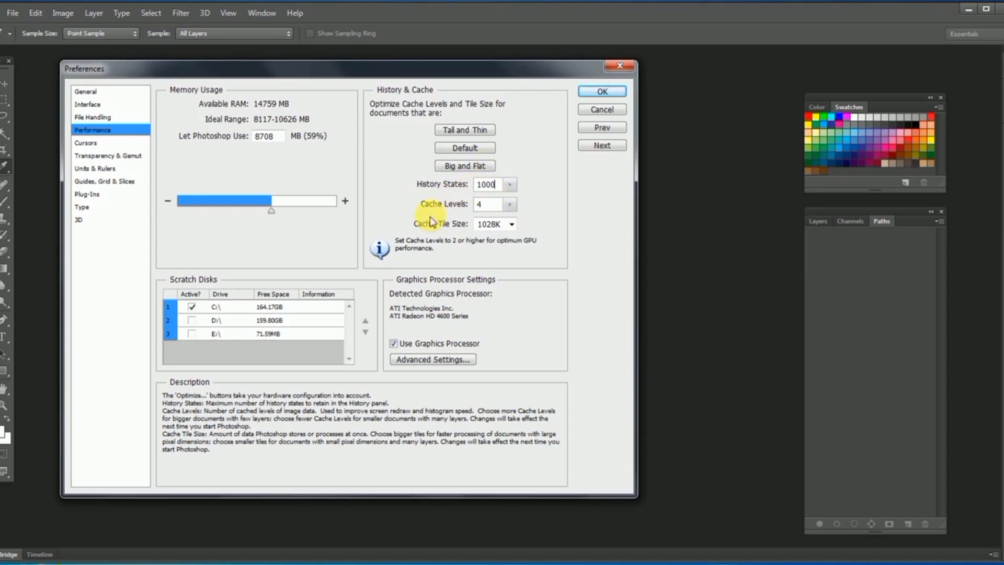
# Review the Cursors and Transparency & Gamut preferences, and set the ruler units to Centimeters.
pyautogui.click(89, 143)
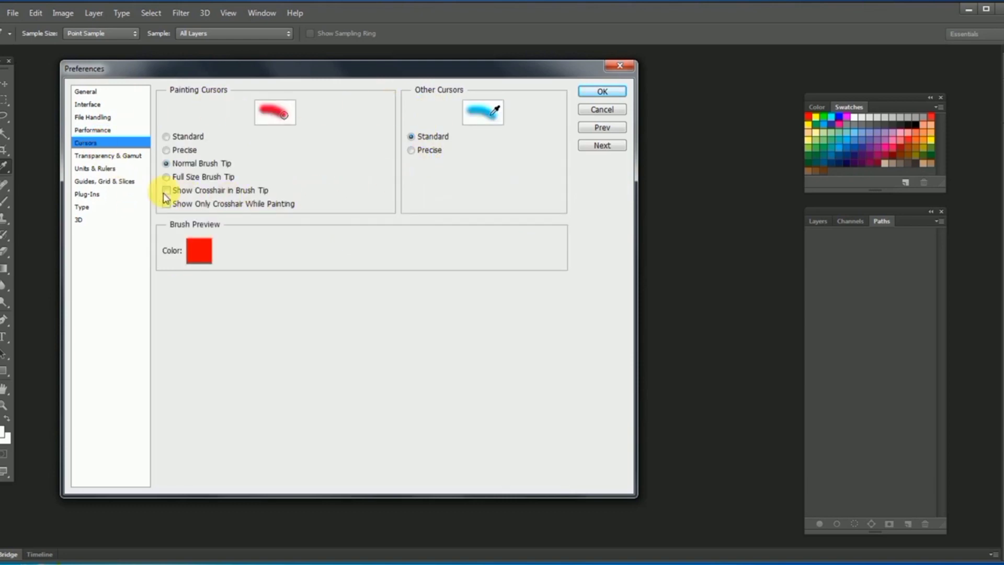
pyautogui.click(111, 160)
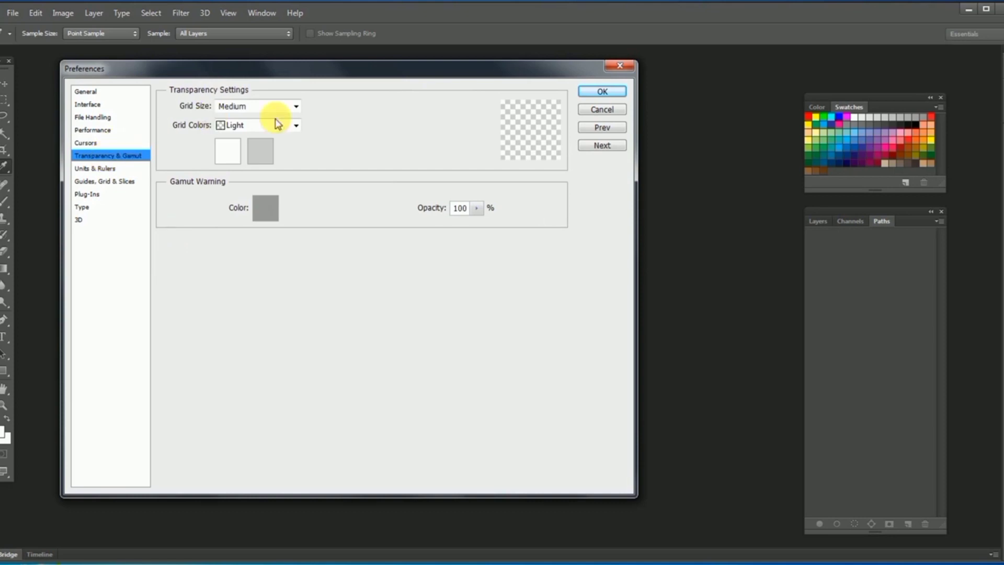
pyautogui.click(101, 168)
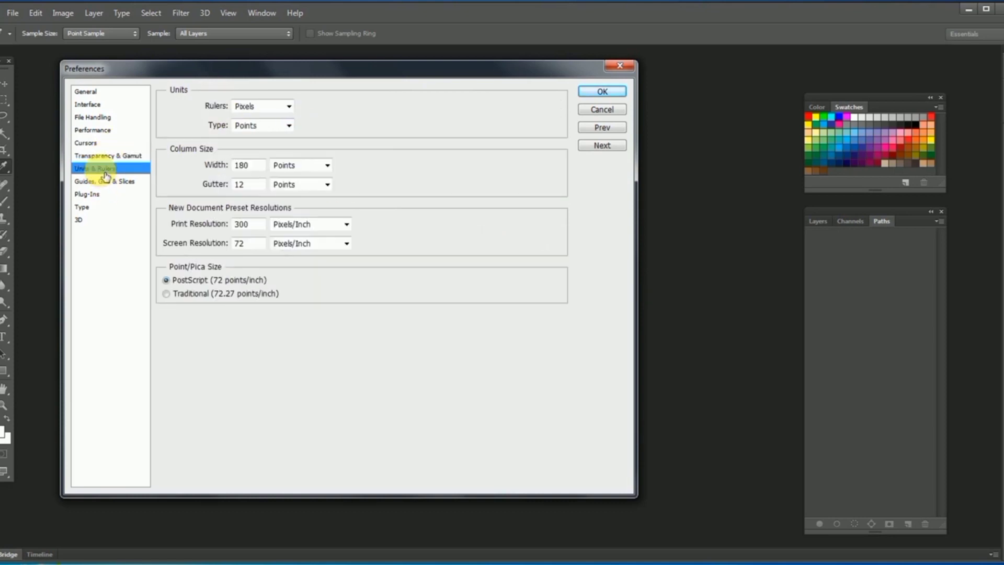
pyautogui.click(289, 107)
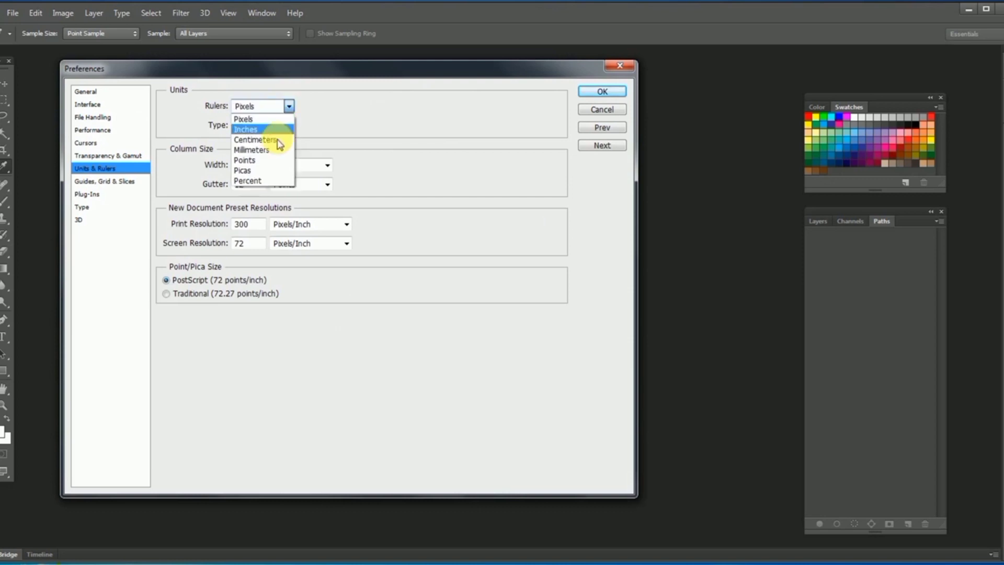
pyautogui.click(279, 142)
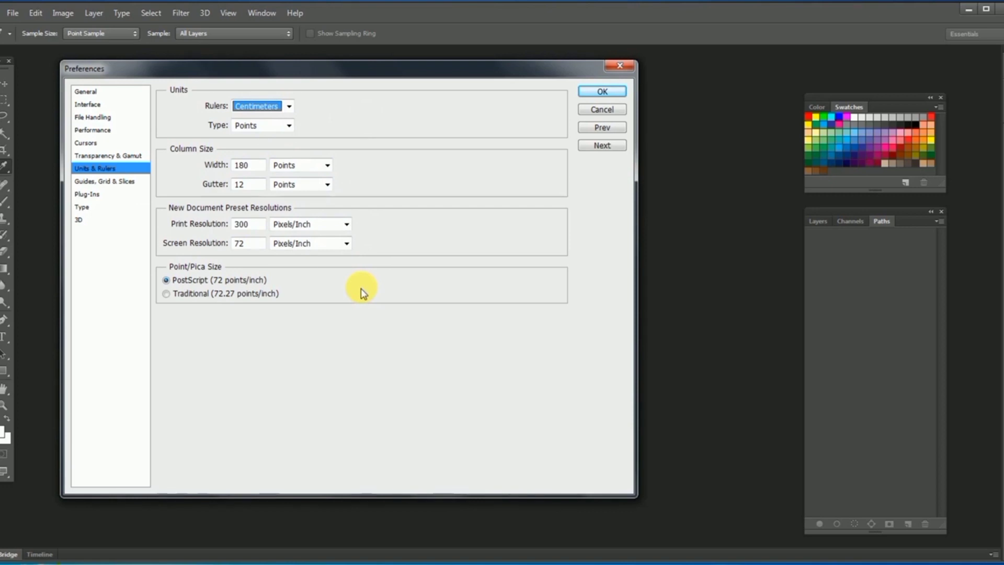
# Review the Guides, Grid & Slices, Plug-Ins, Type and 3D preferences, and apply the Preferences changes.
pyautogui.click(137, 184)
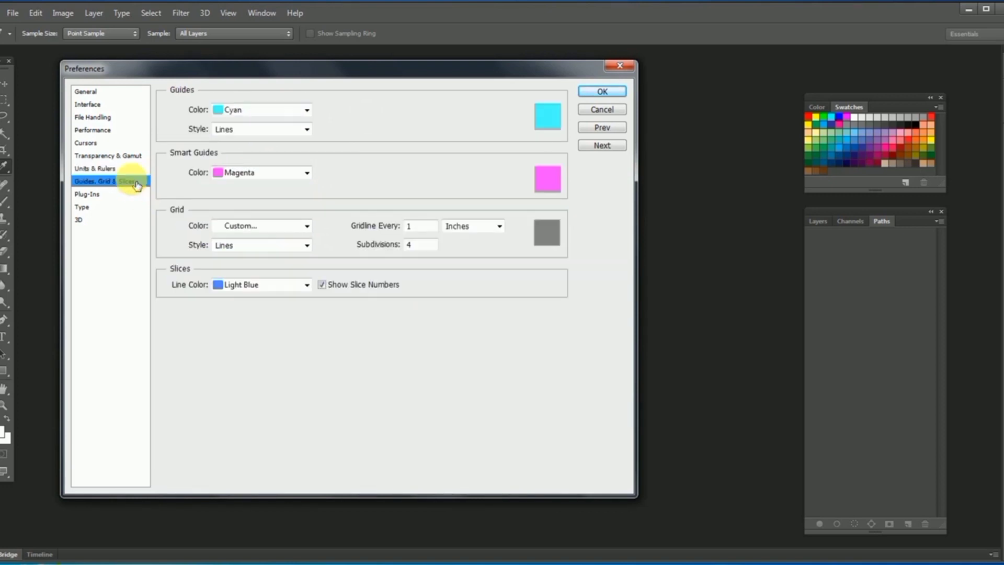
pyautogui.click(101, 198)
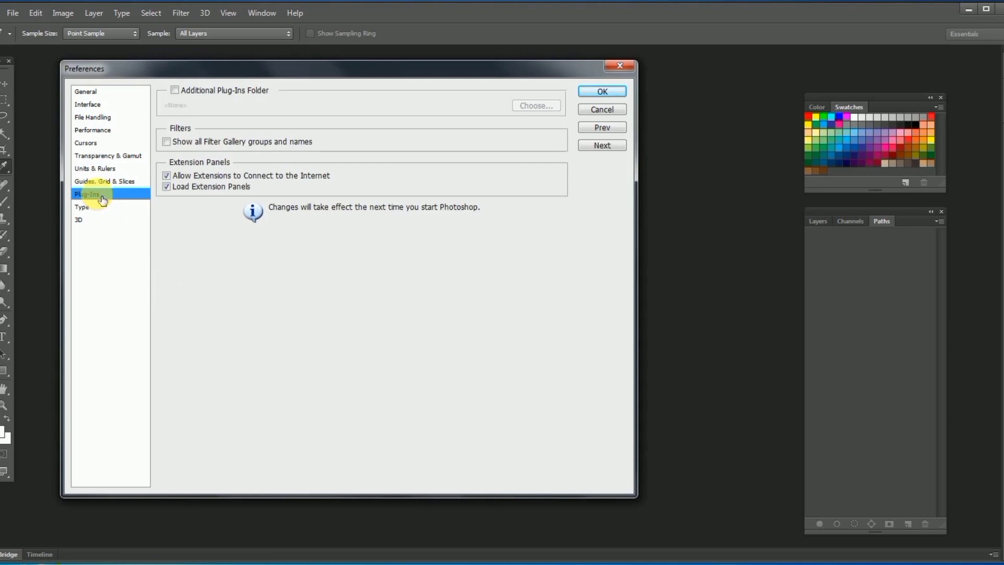
pyautogui.click(98, 207)
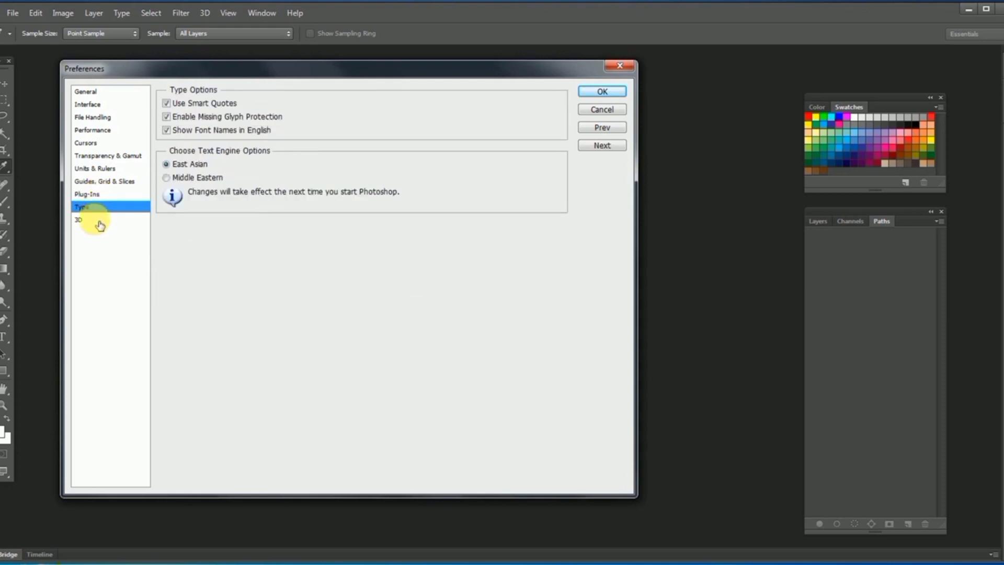
pyautogui.click(100, 222)
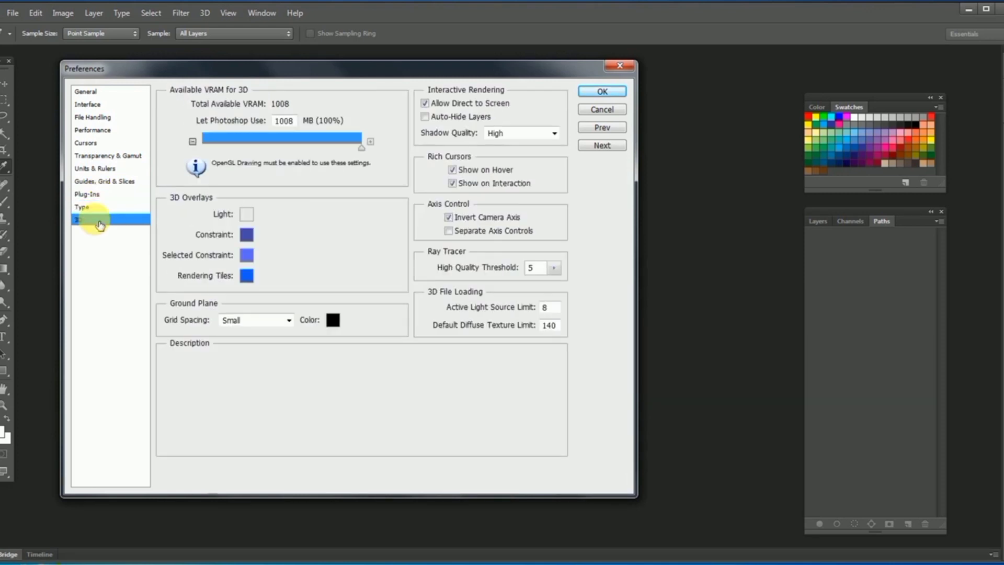
pyautogui.click(606, 94)
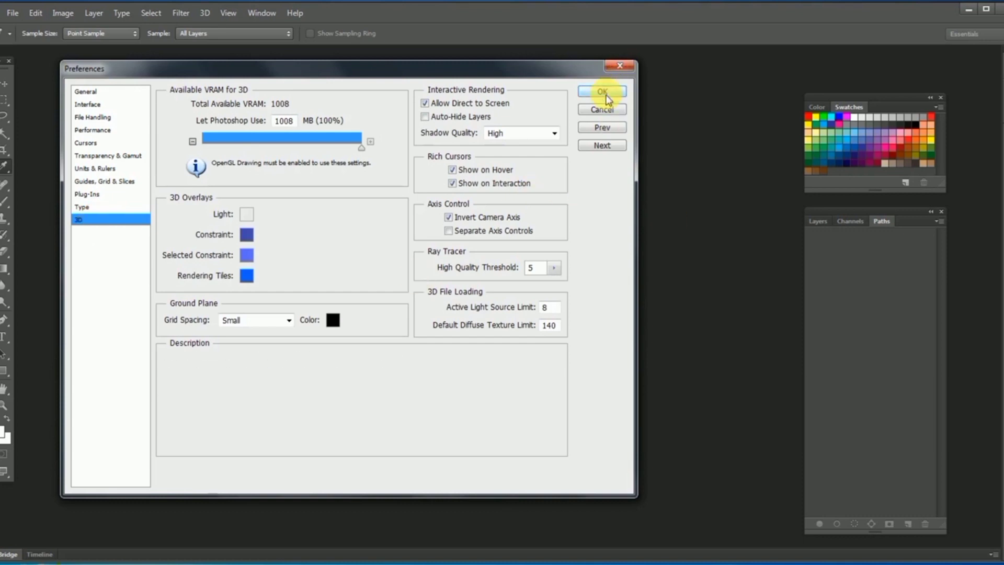
pyautogui.click(605, 94)
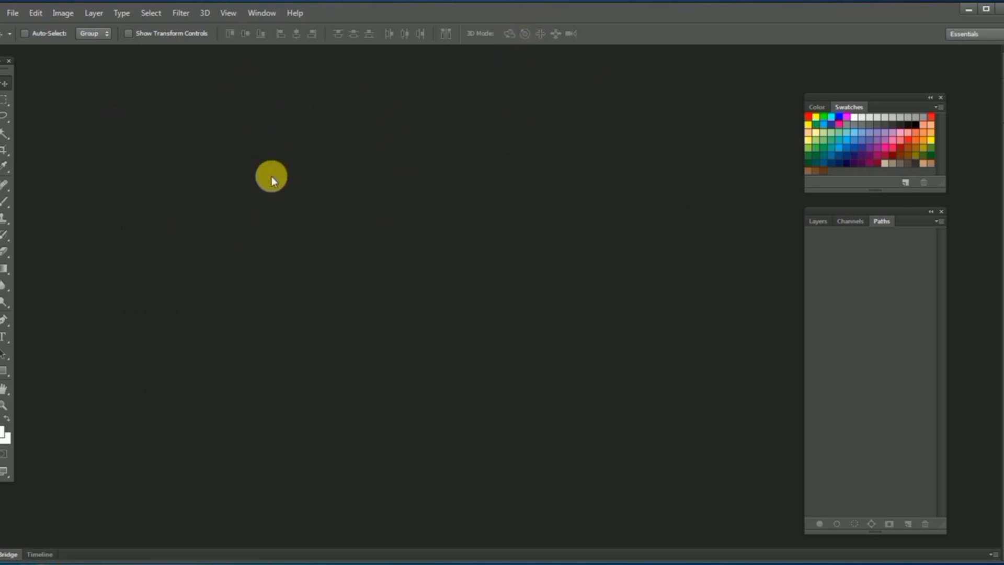
# Start a new document with its dimensions in Centimeters and name it "file baru".
pyautogui.click(13, 13)
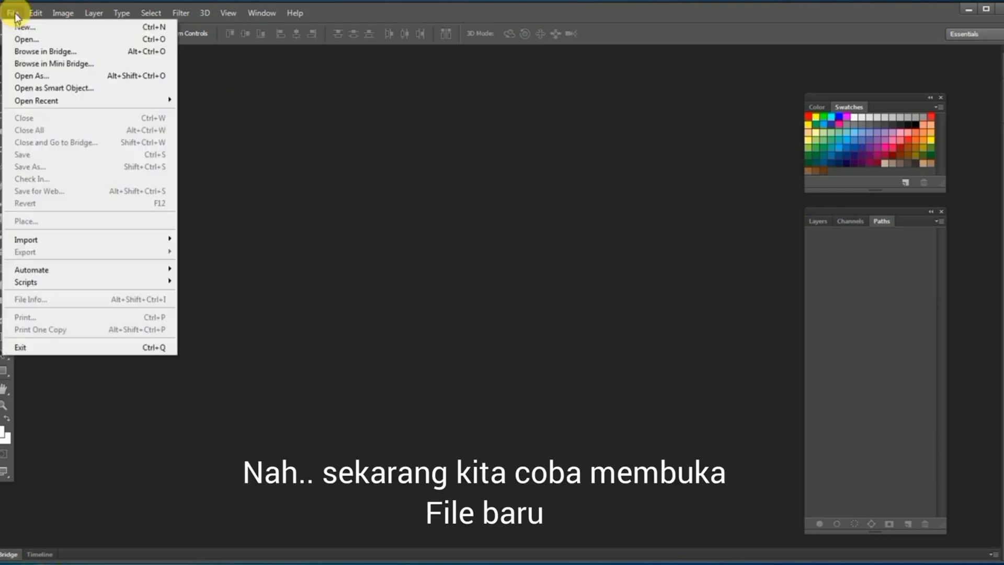
pyautogui.click(77, 33)
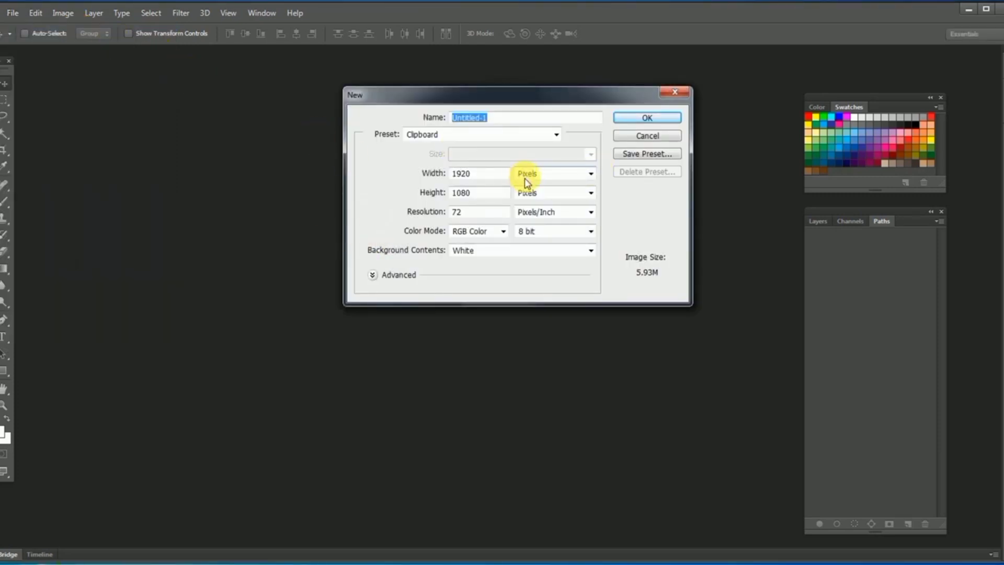
pyautogui.click(561, 172)
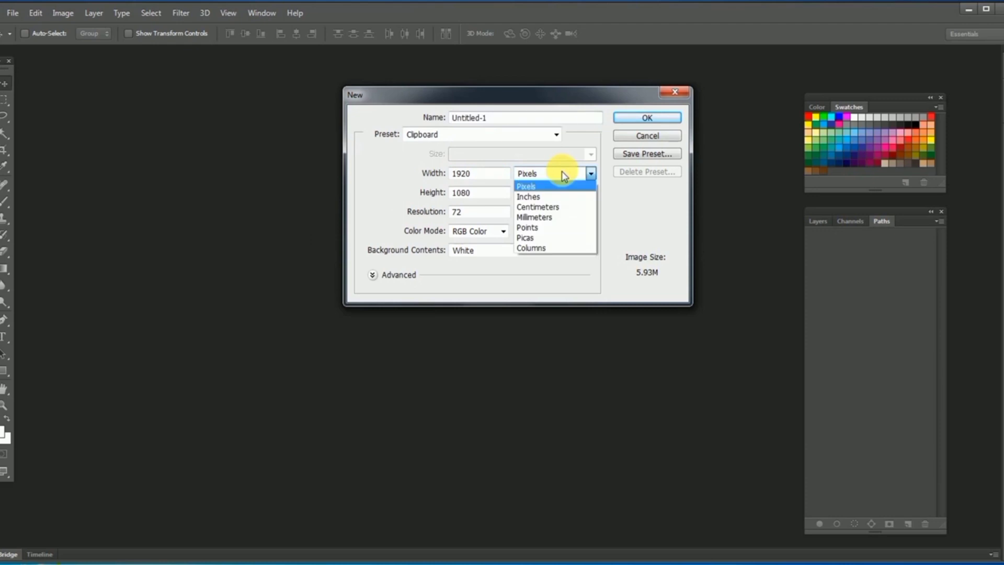
pyautogui.click(554, 208)
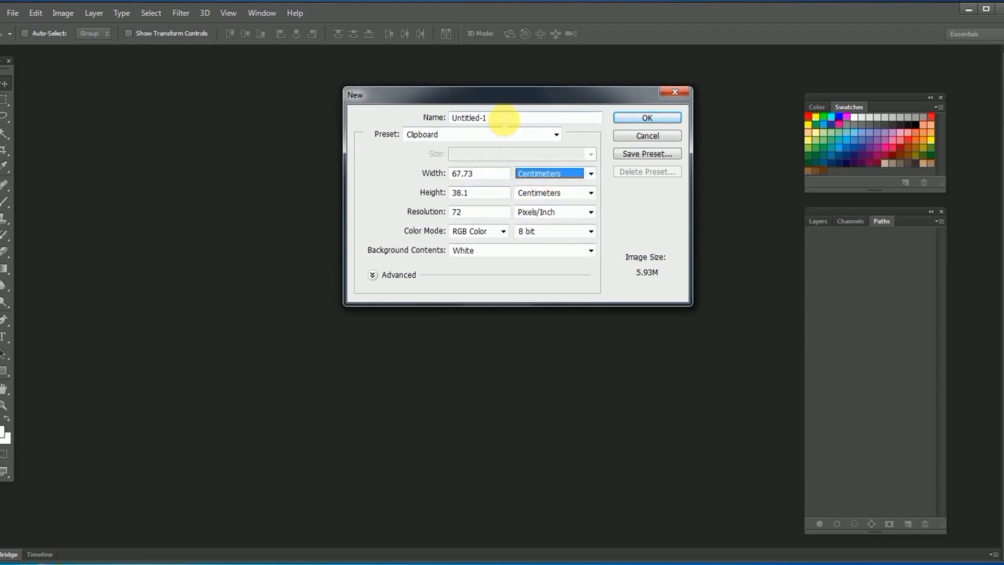
pyautogui.click(517, 121)
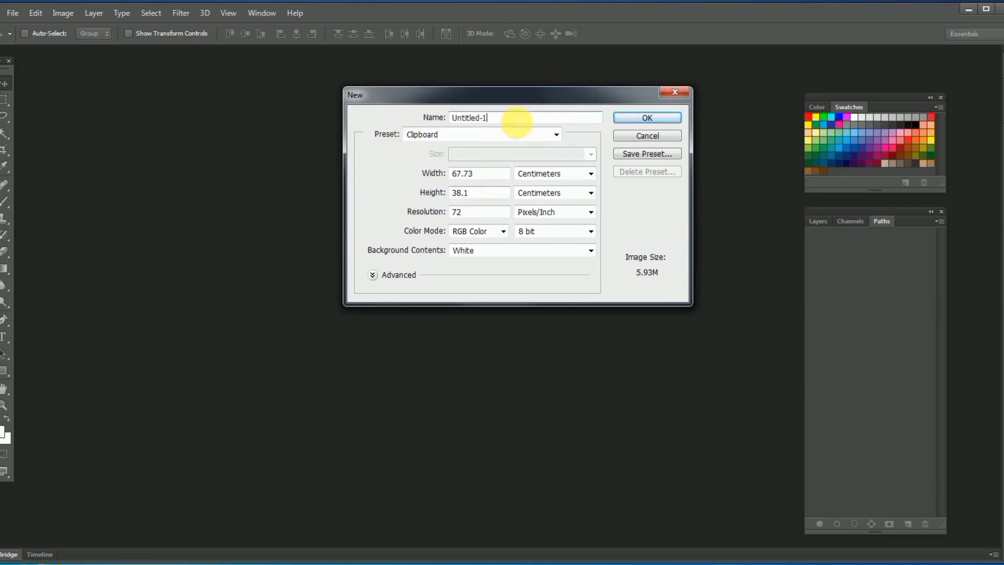
pyautogui.moveTo(516, 122); pyautogui.dragTo(458, 116)
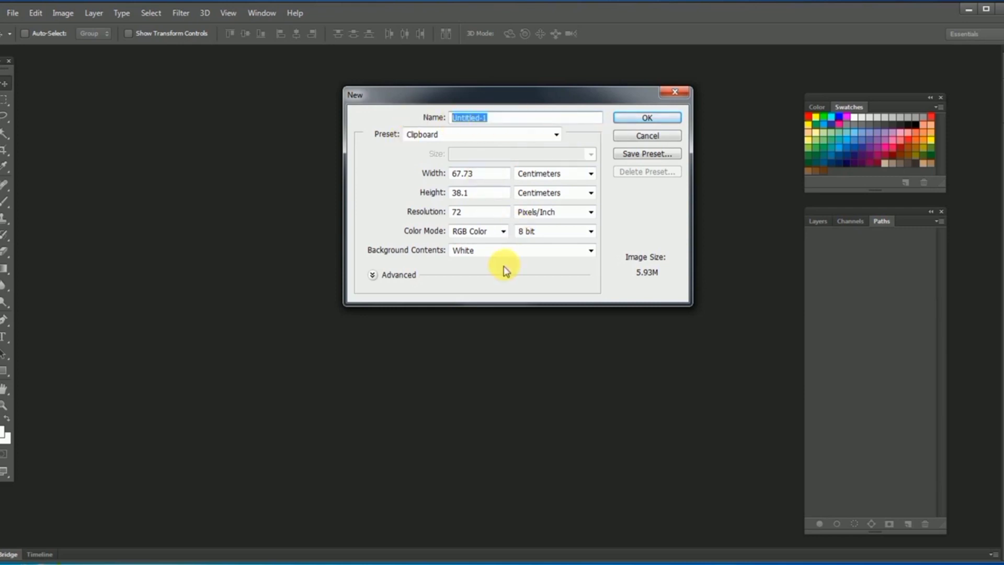
pyautogui.write('file baru')
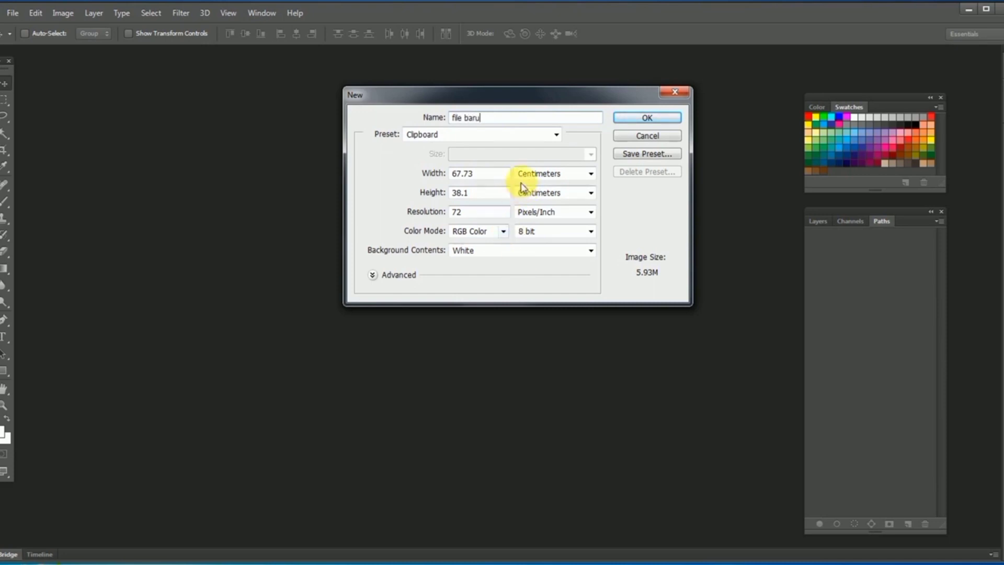
# Set the new document's width to 21 cm, height to 29.7 cm and resolution to 300 pixels/inch.
pyautogui.click(474, 174)
pyautogui.doubleClick(473, 174)
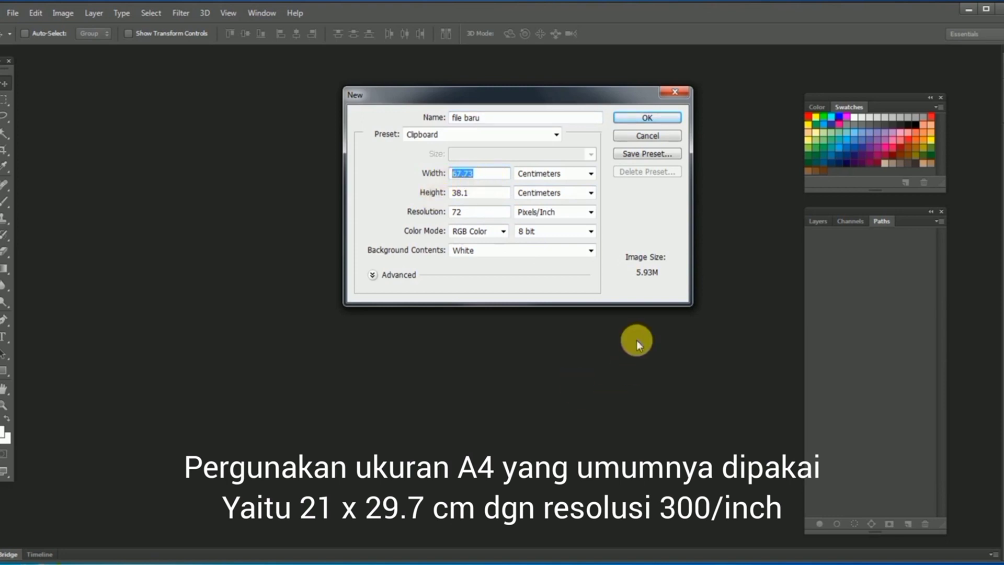
pyautogui.write('21')
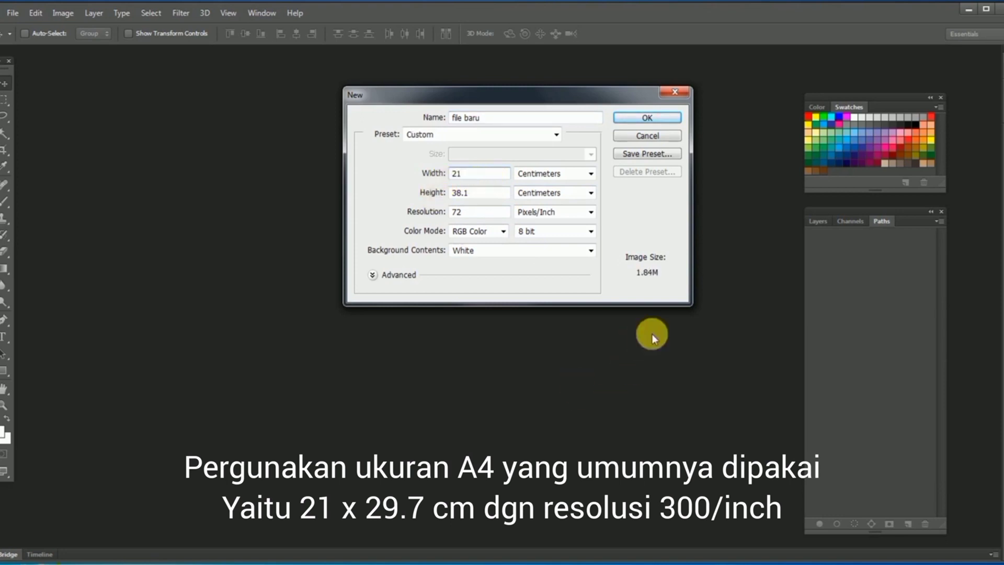
pyautogui.doubleClick(471, 194)
pyautogui.write('29.7')
pyautogui.doubleClick(461, 212)
pyautogui.write('300')
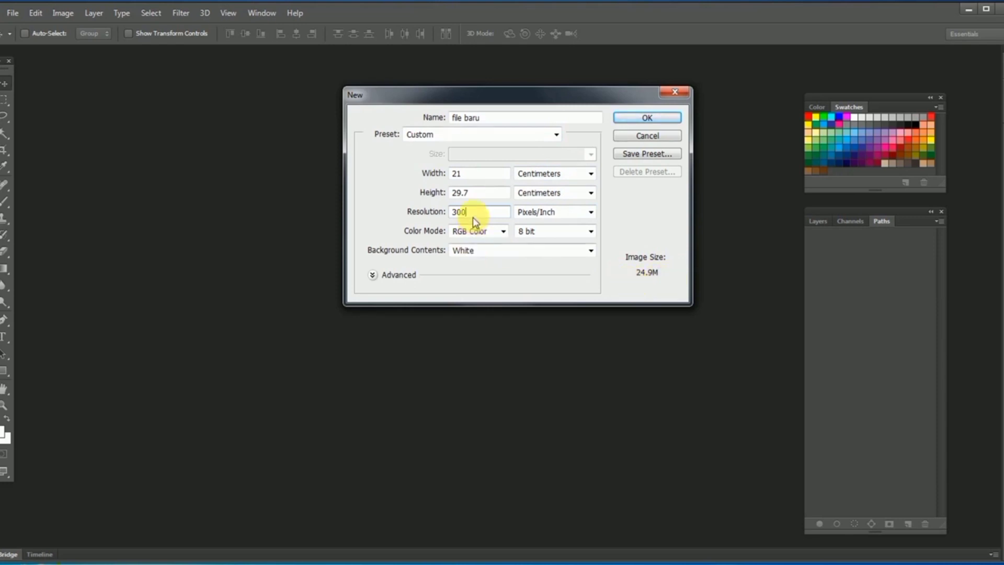
# Try a resolution of 72 pixels/inch, set it back to 300, and create the document.
pyautogui.moveTo(476, 213); pyautogui.dragTo(448, 212)
pyautogui.write('72')
pyautogui.click(476, 217)
pyautogui.doubleClick(453, 212)
pyautogui.write('300')
pyautogui.press('Up')
pyautogui.write('300')
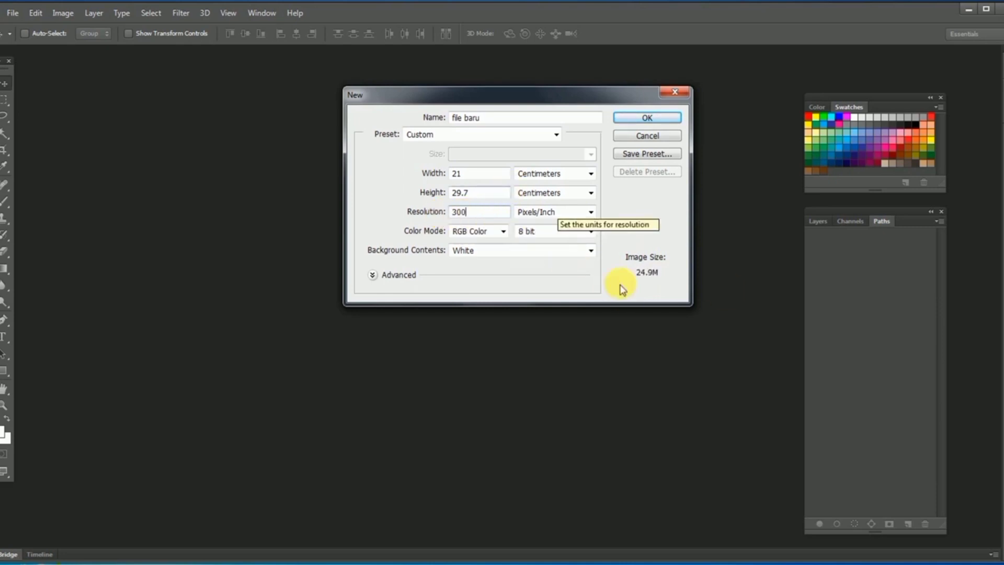
pyautogui.click(648, 118)
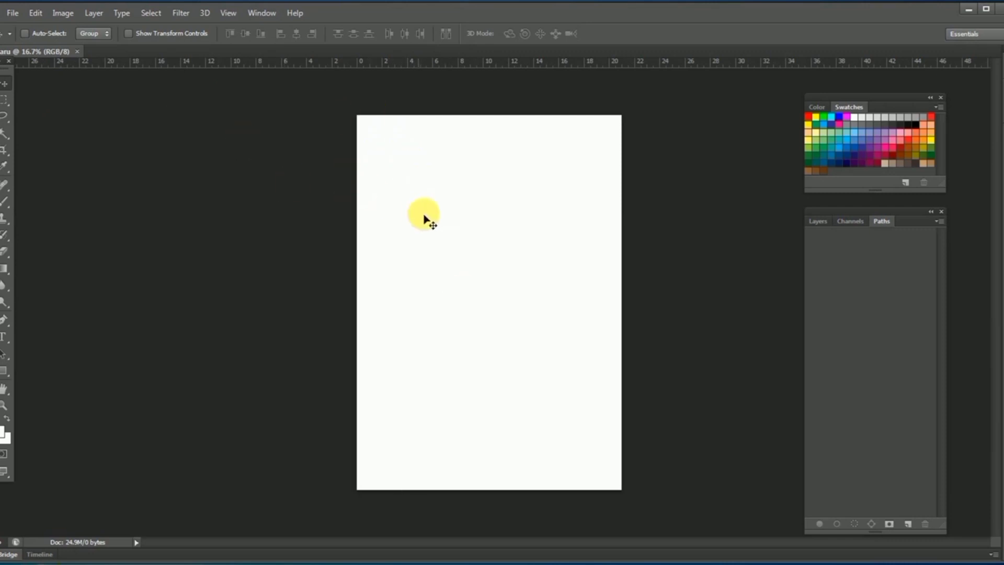
# Zoom in on the blank page to 50% and zoom back out to 12.5%.
pyautogui.hotkey('ctrl', 'space')
pyautogui.keyDown('ctrl'); pyautogui.click(435, 215); pyautogui.keyUp('ctrl')
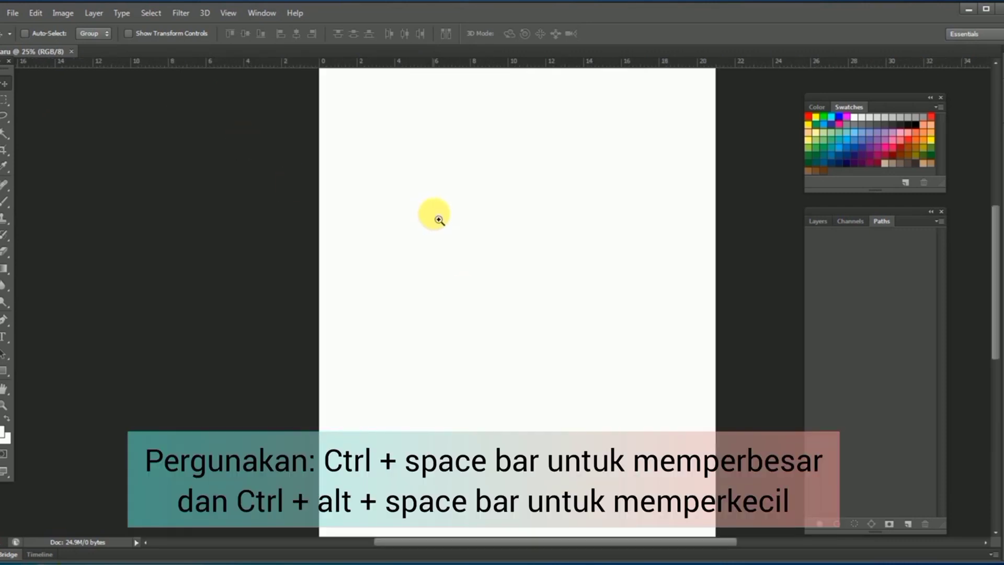
pyautogui.keyDown('ctrl'); pyautogui.click(439, 218); pyautogui.keyUp('ctrl')
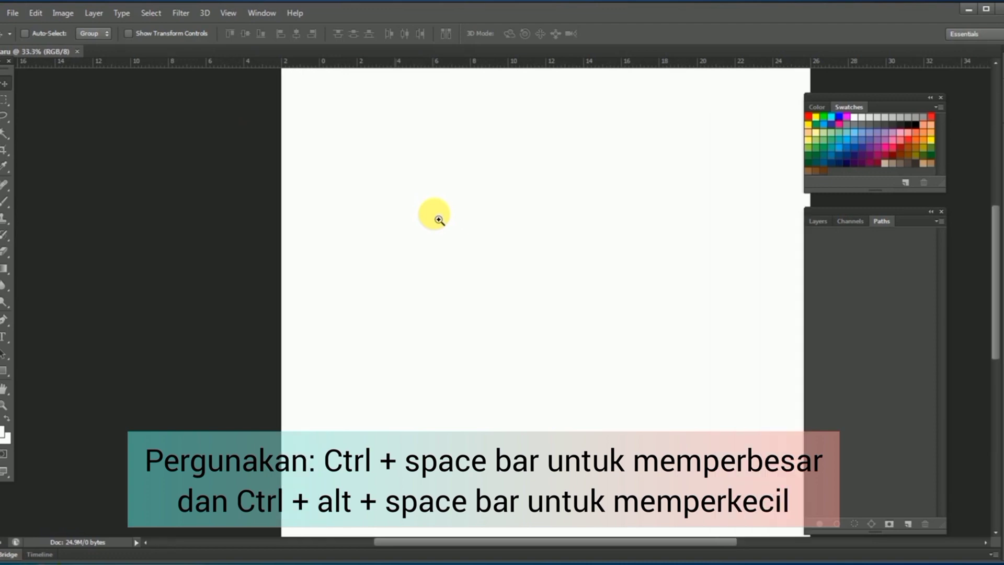
pyautogui.keyDown('ctrl'); pyautogui.click(438, 219); pyautogui.keyUp('ctrl')
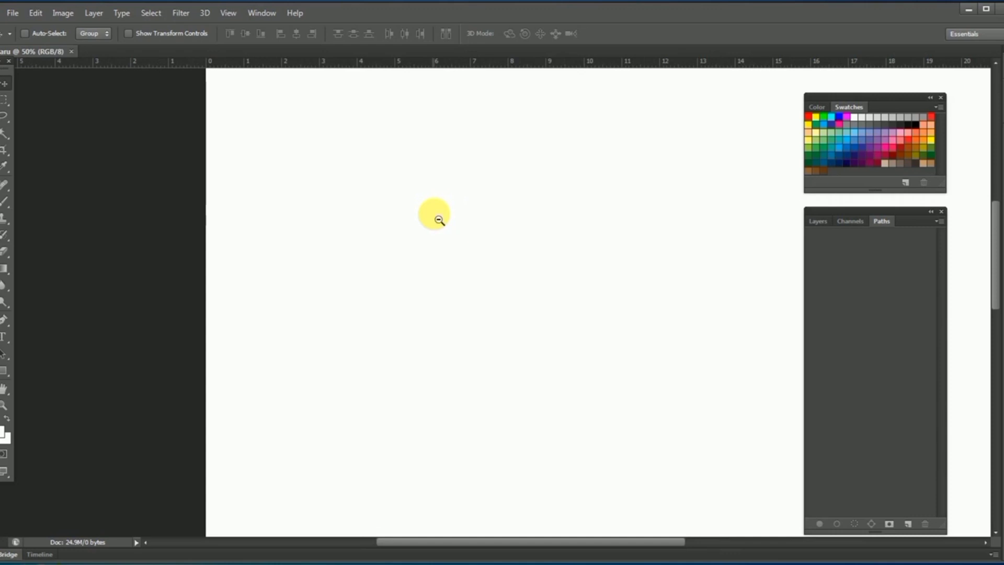
pyautogui.keyDown('alt'); pyautogui.click(438, 219); pyautogui.keyUp('alt')
pyautogui.keyDown('alt'); pyautogui.click(439, 219); pyautogui.keyUp('alt')
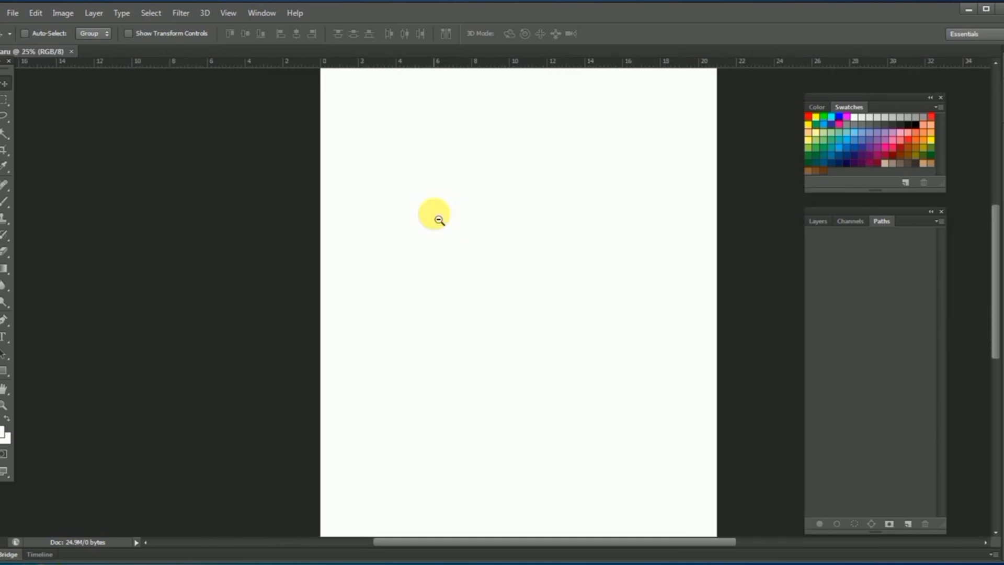
pyautogui.keyDown('alt'); pyautogui.click(438, 219); pyautogui.keyUp('alt')
pyautogui.keyDown('alt'); pyautogui.click(443, 204); pyautogui.keyUp('alt')
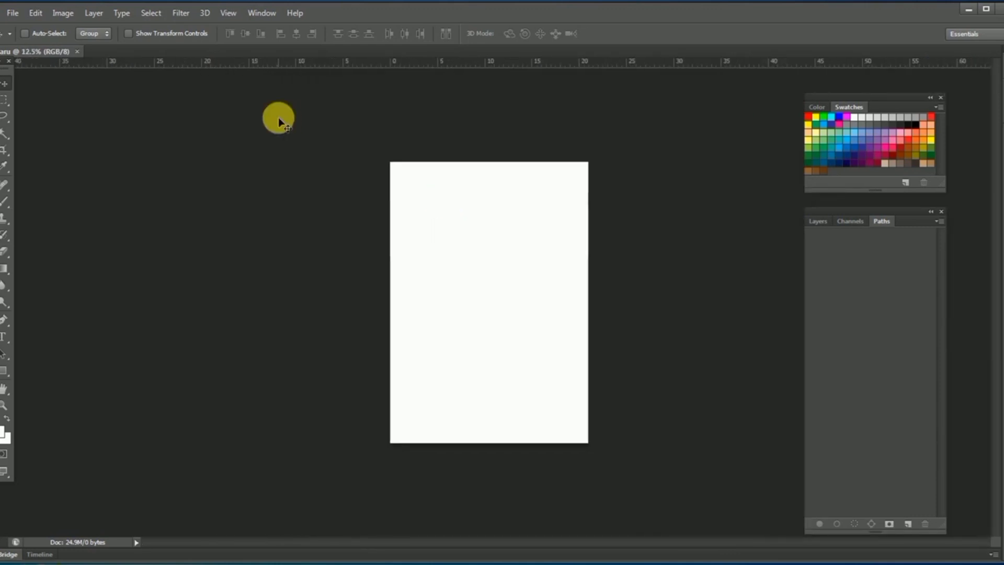
# Rotate the whole canvas 90° clockwise to landscape, and undo the rotation.
pyautogui.click(67, 16)
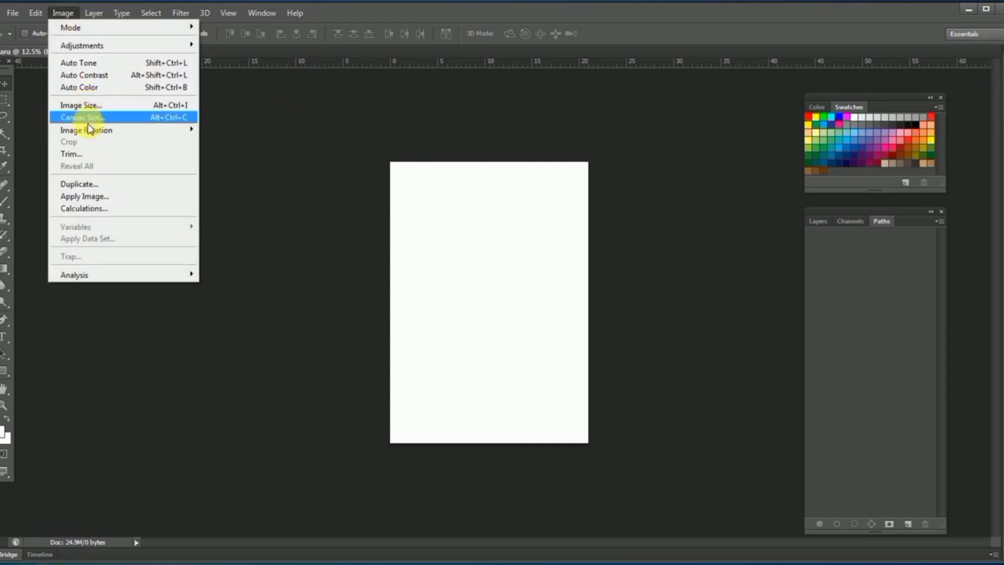
pyautogui.moveTo(90, 132)
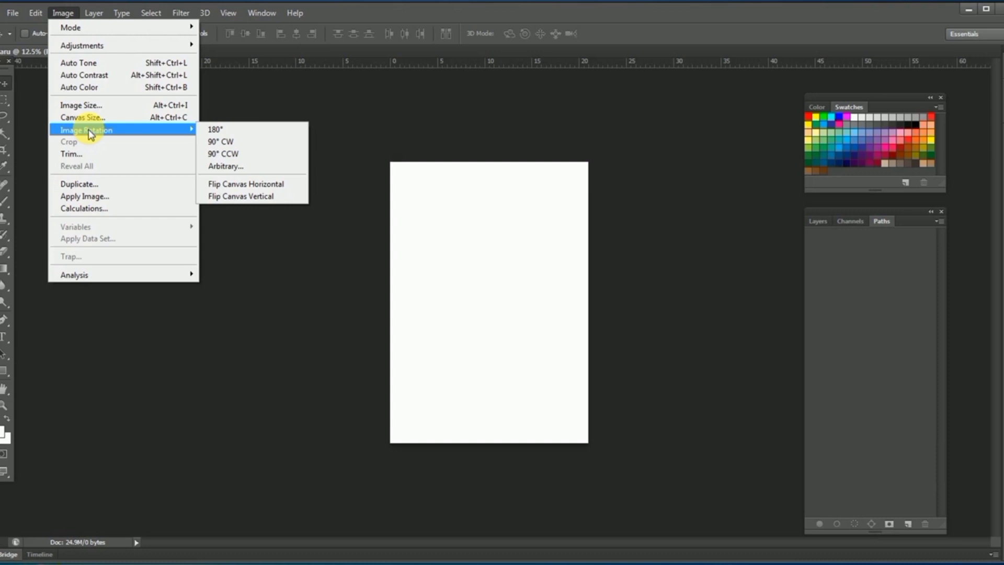
pyautogui.click(213, 146)
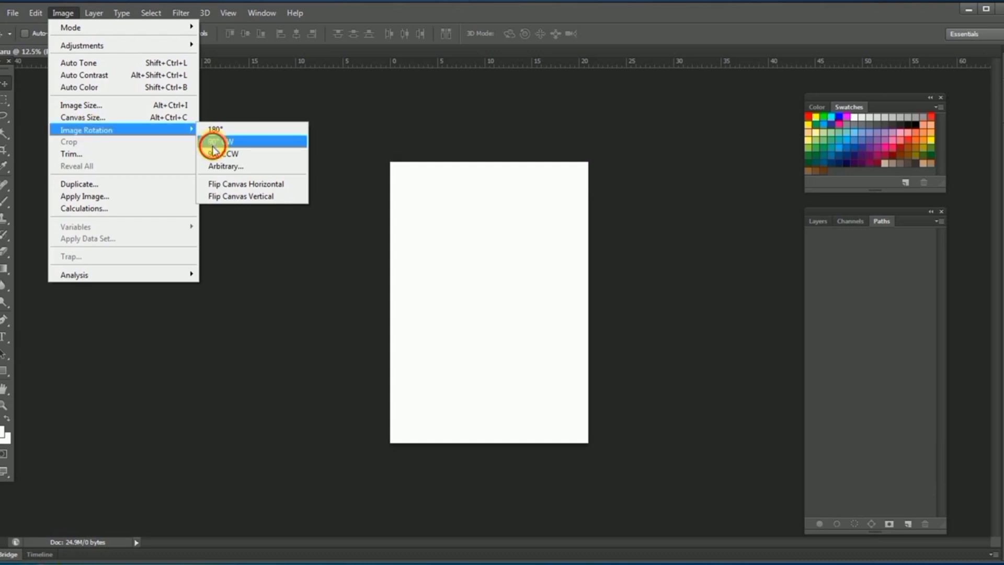
pyautogui.press('z')
pyautogui.click(478, 270)
pyautogui.click(478, 270)
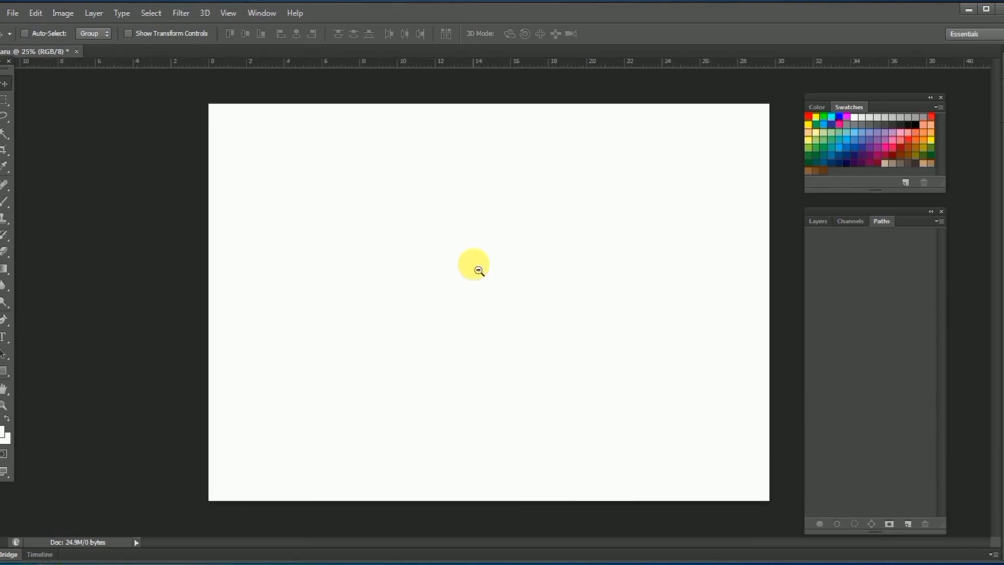
pyautogui.keyDown('alt'); pyautogui.click(478, 270); pyautogui.keyUp('alt')
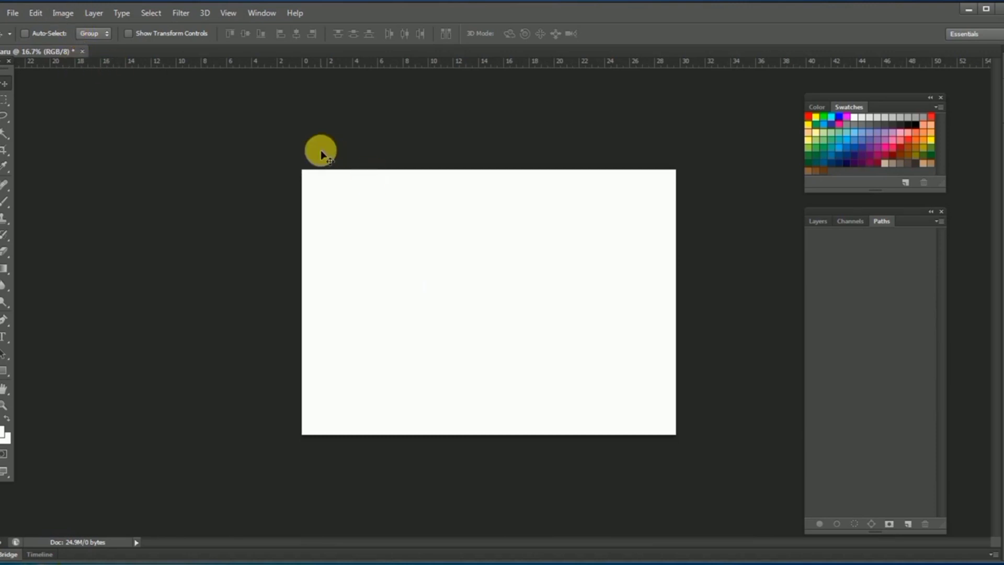
pyautogui.click(17, 16)
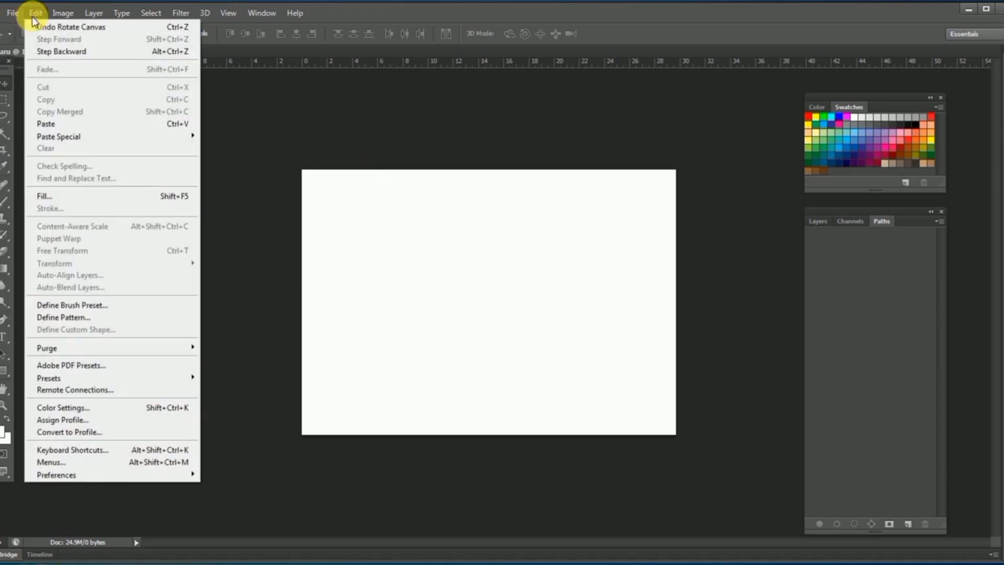
pyautogui.click(128, 31)
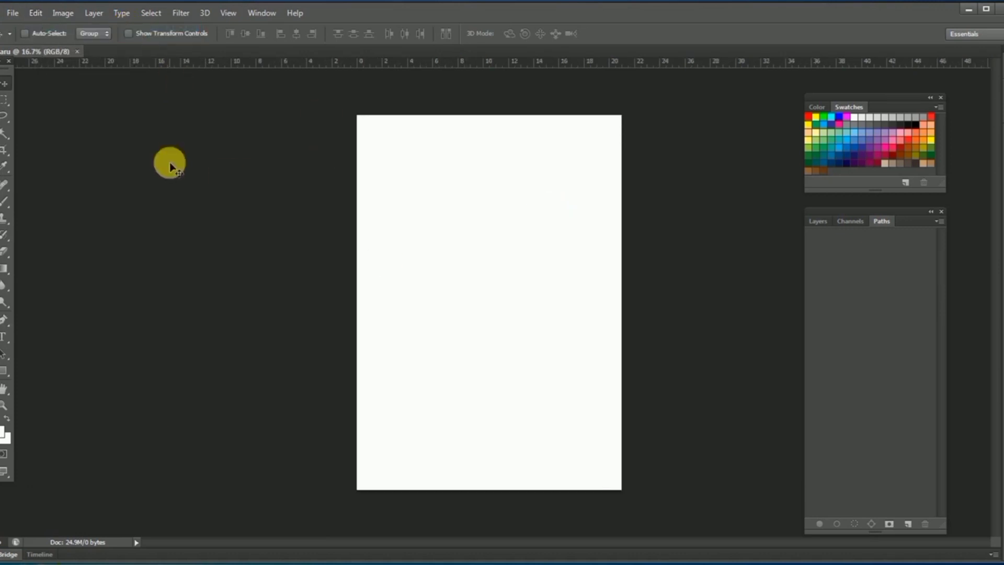
# Close the blank document and open the image jual-apa-yang-laku-di-kategori-produk-elektronik from the Desktop.
pyautogui.click(76, 52)
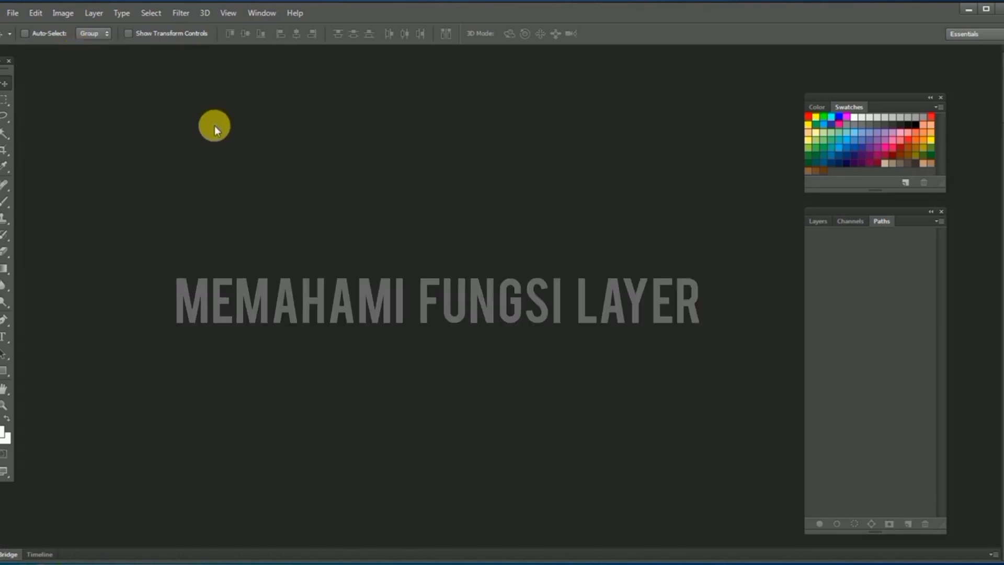
pyautogui.click(11, 13)
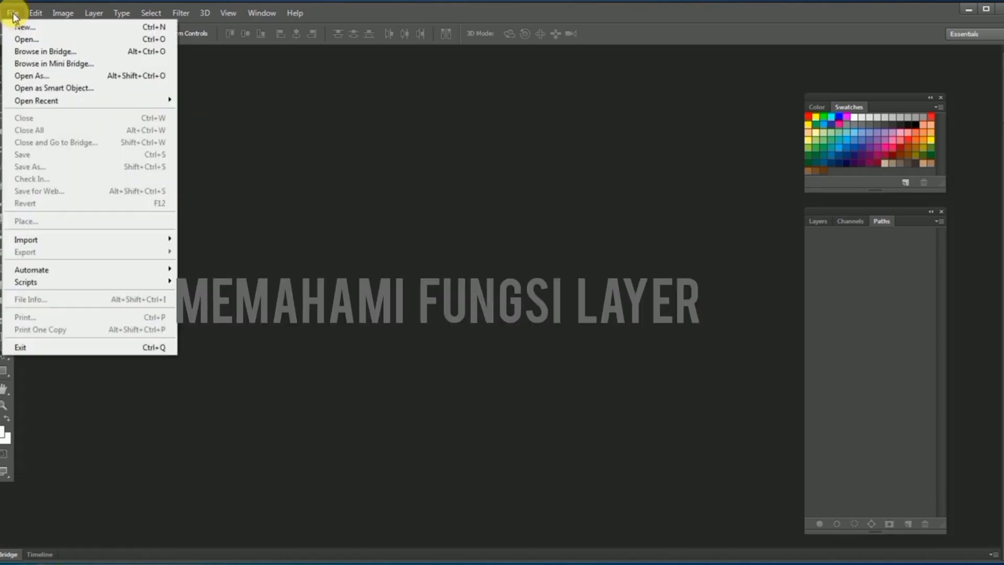
pyautogui.click(33, 40)
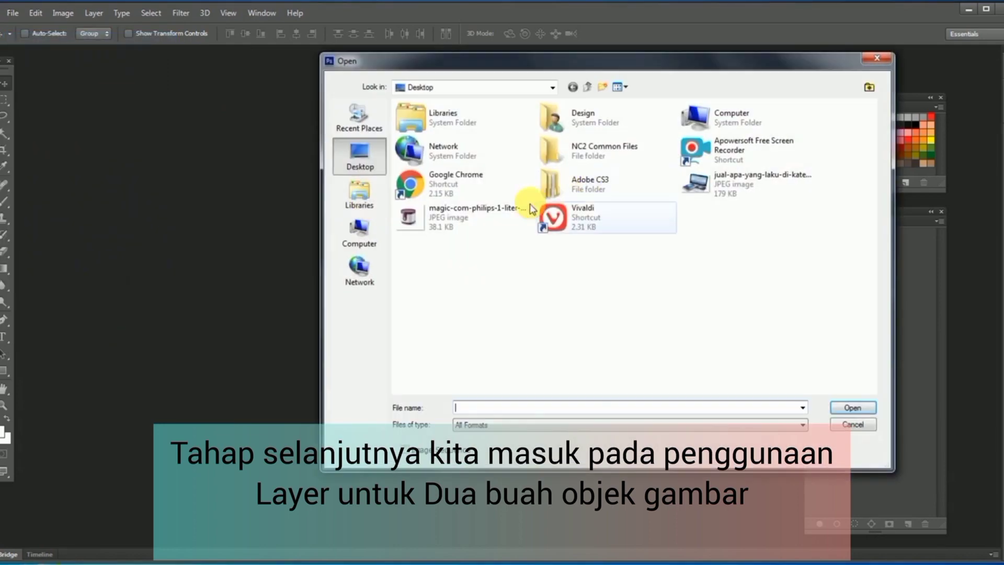
pyautogui.click(695, 181)
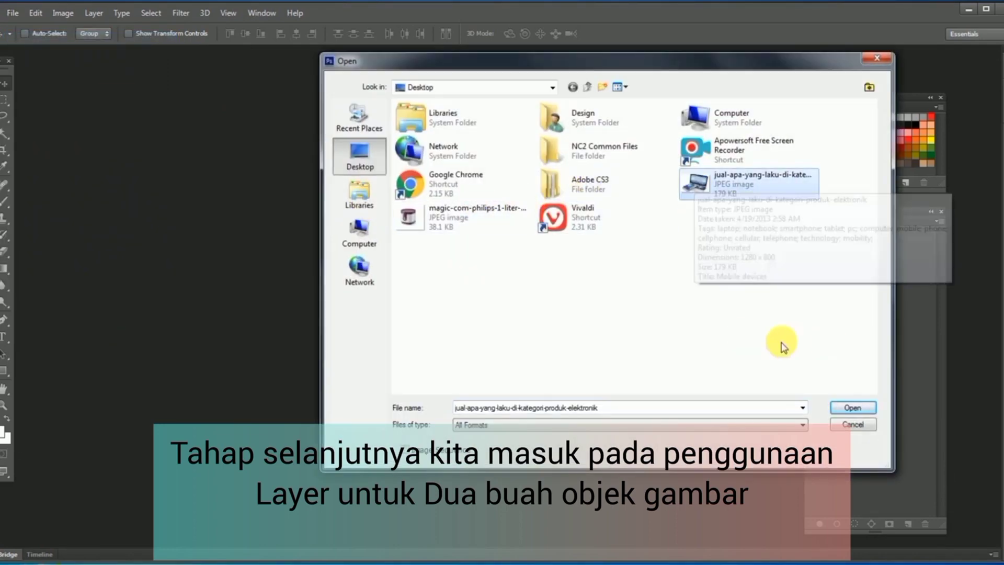
pyautogui.click(843, 408)
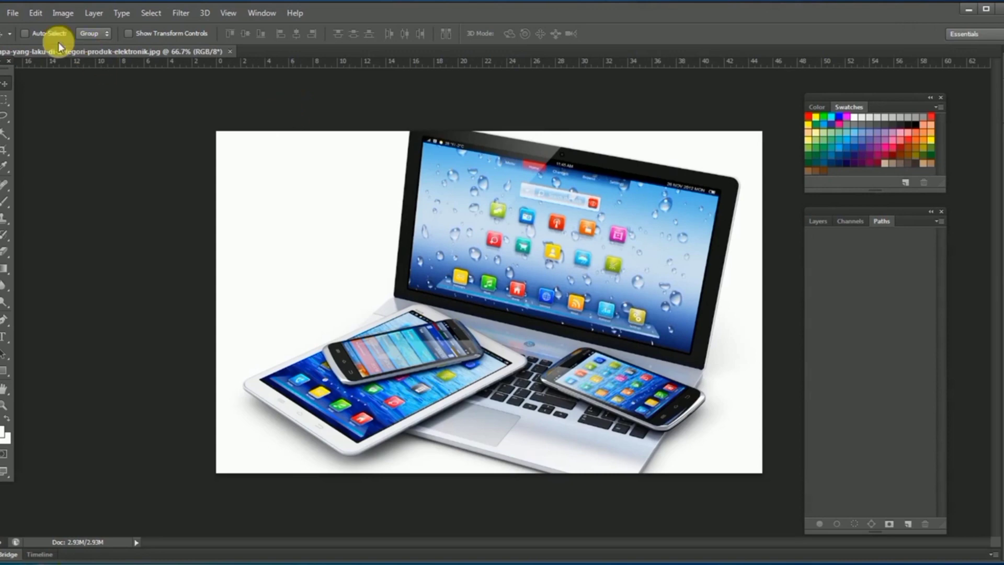
# Open the magic-com-philips-1-liter rice cooker JPEG from the Desktop as a second document.
pyautogui.click(13, 13)
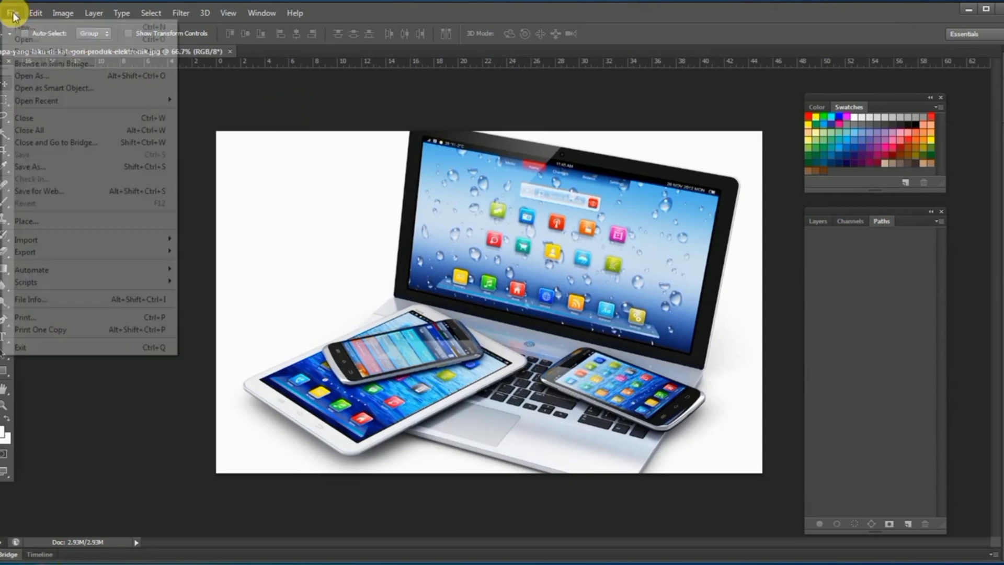
pyautogui.click(26, 36)
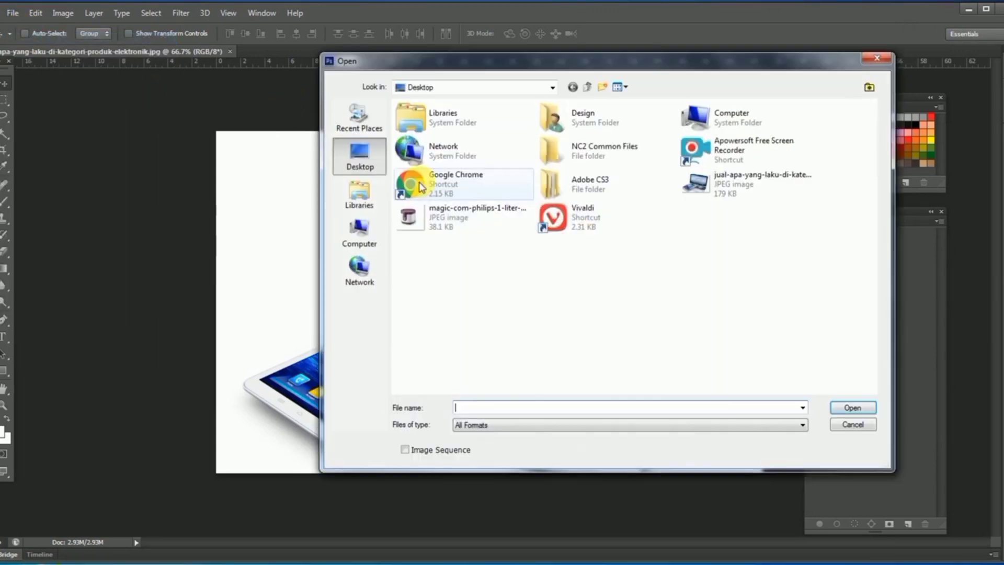
pyautogui.click(421, 216)
pyautogui.click(858, 409)
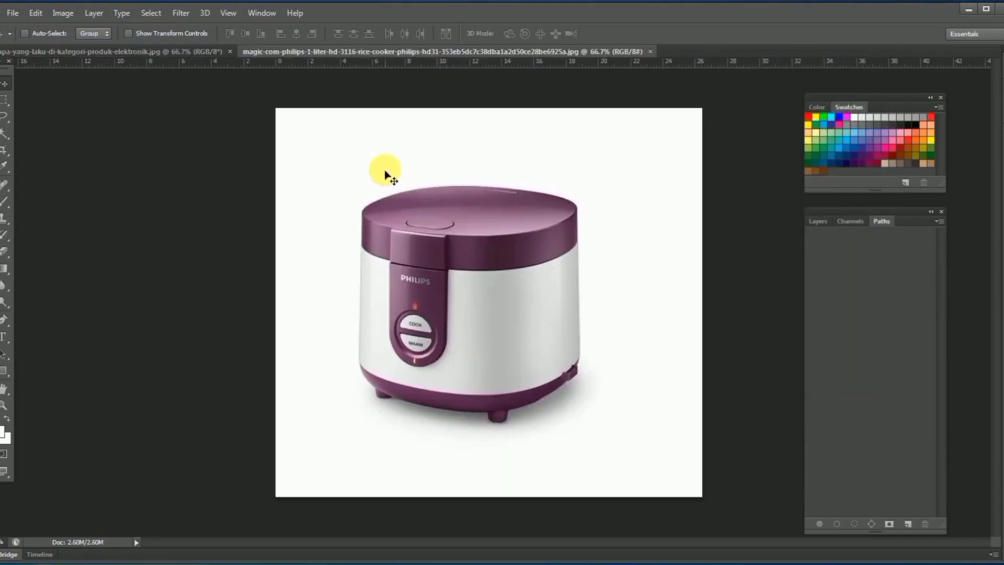
# Switch back and forth between the laptop and rice cooker documents and look through the list of available panels.
pyautogui.click(180, 53)
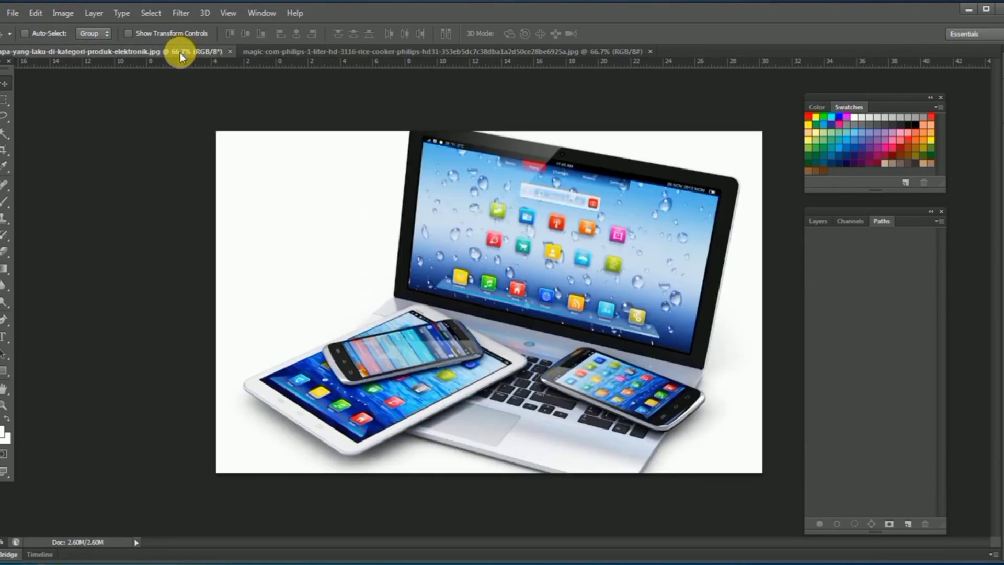
pyautogui.click(275, 51)
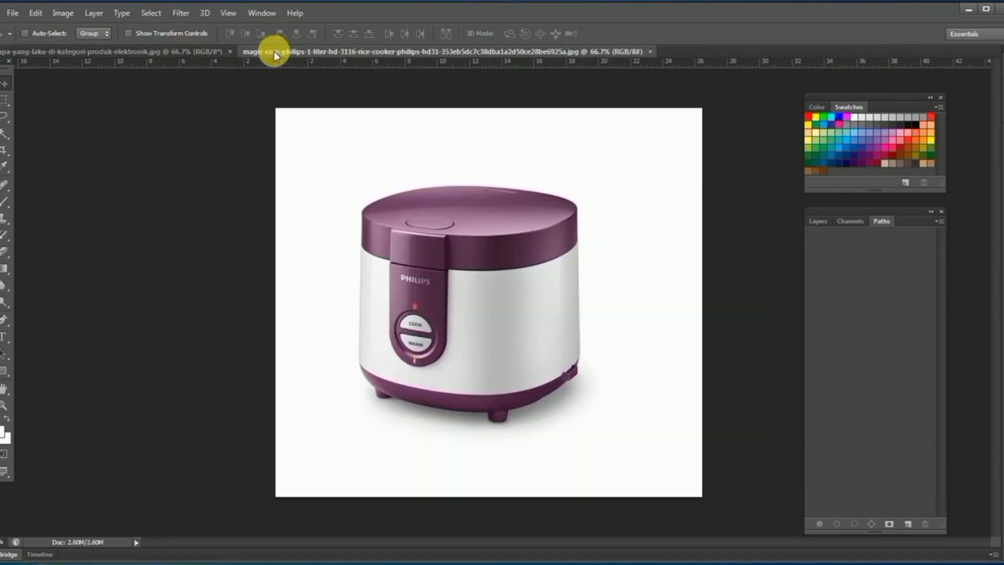
pyautogui.click(199, 52)
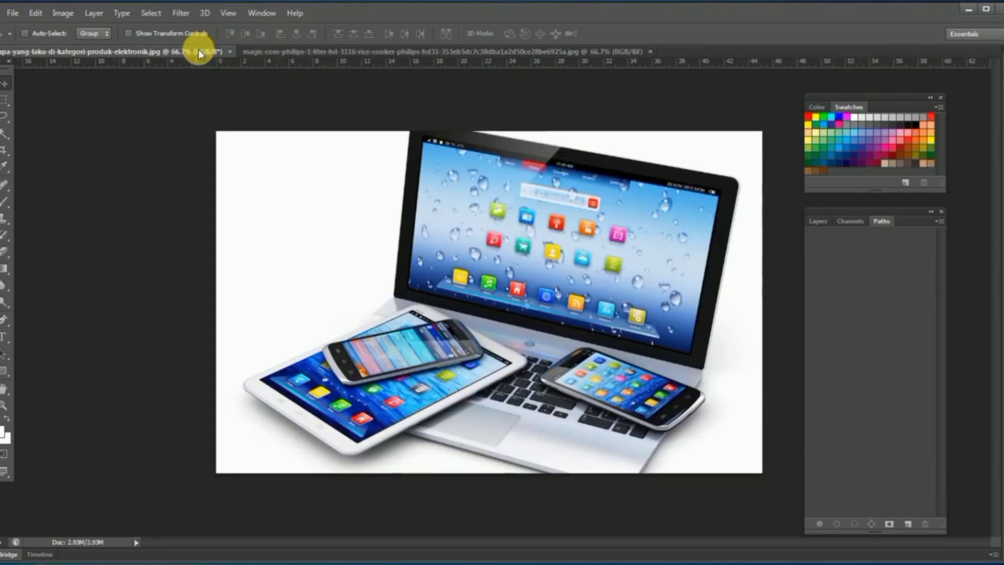
pyautogui.click(267, 13)
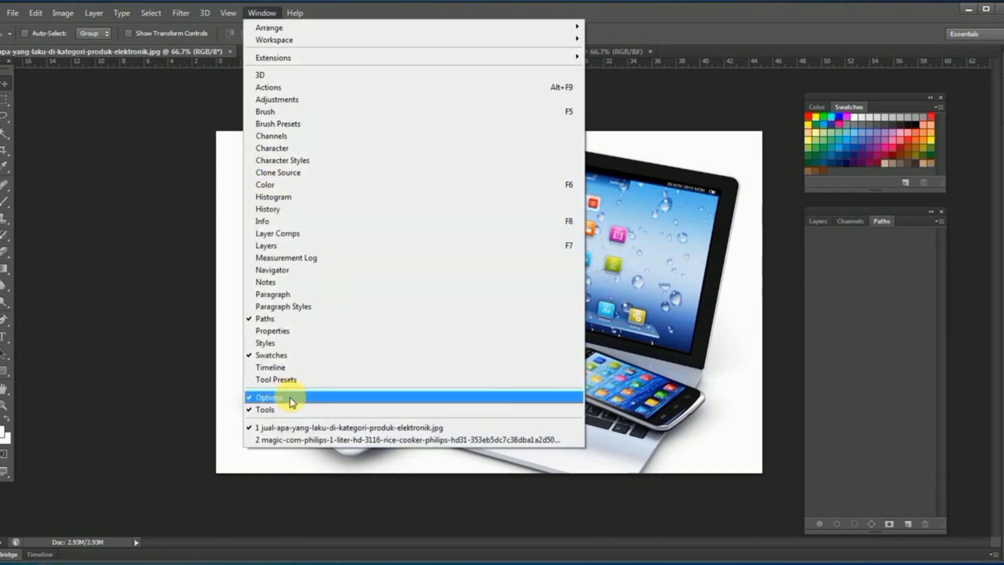
pyautogui.click(146, 169)
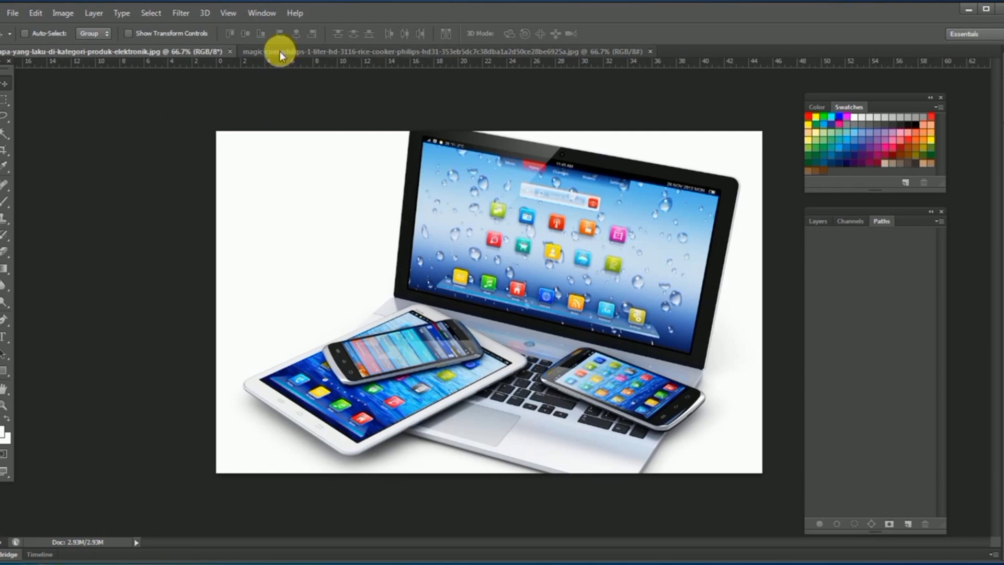
# Float the rice cooker and laptop documents as separate windows and spread them apart within the workspace.
pyautogui.moveTo(281, 55); pyautogui.dragTo(399, 114)
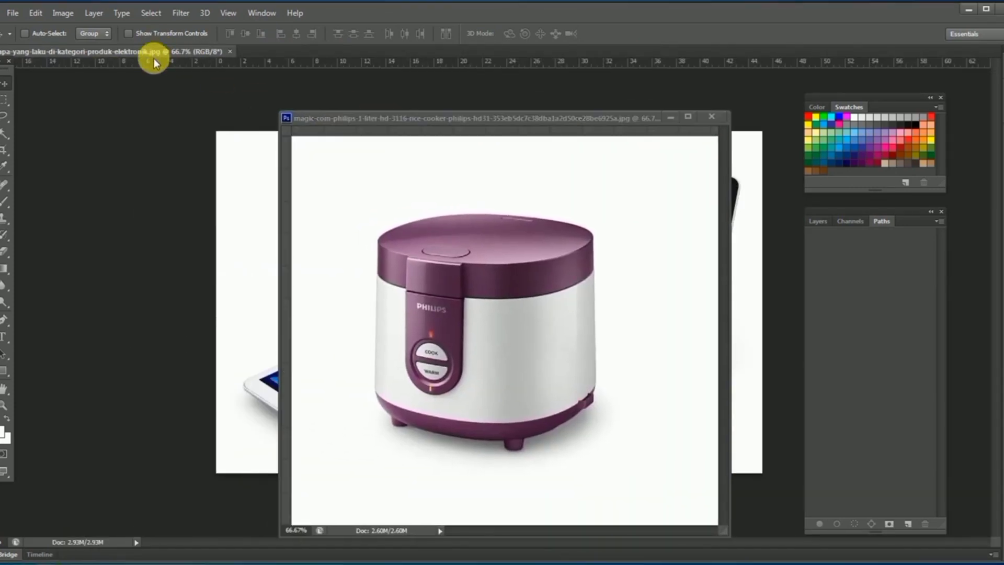
pyautogui.moveTo(152, 52); pyautogui.dragTo(208, 68)
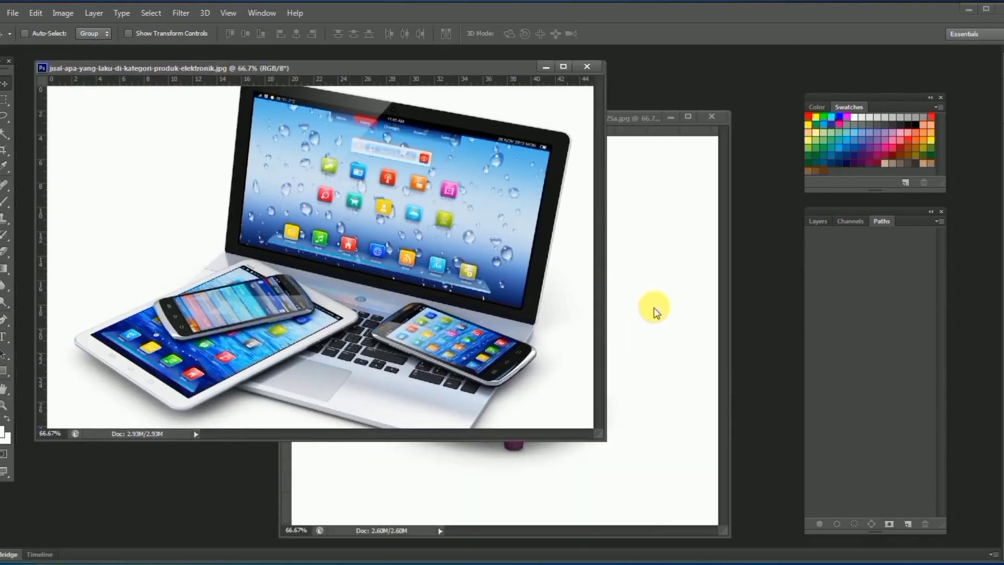
pyautogui.moveTo(491, 74); pyautogui.dragTo(473, 77)
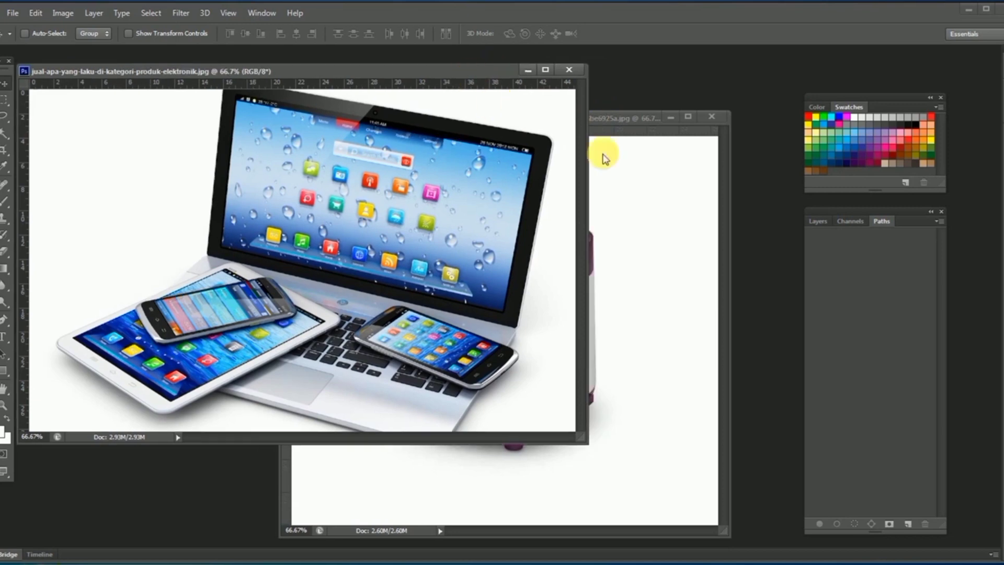
pyautogui.click(628, 166)
pyautogui.moveTo(519, 108); pyautogui.dragTo(583, 93)
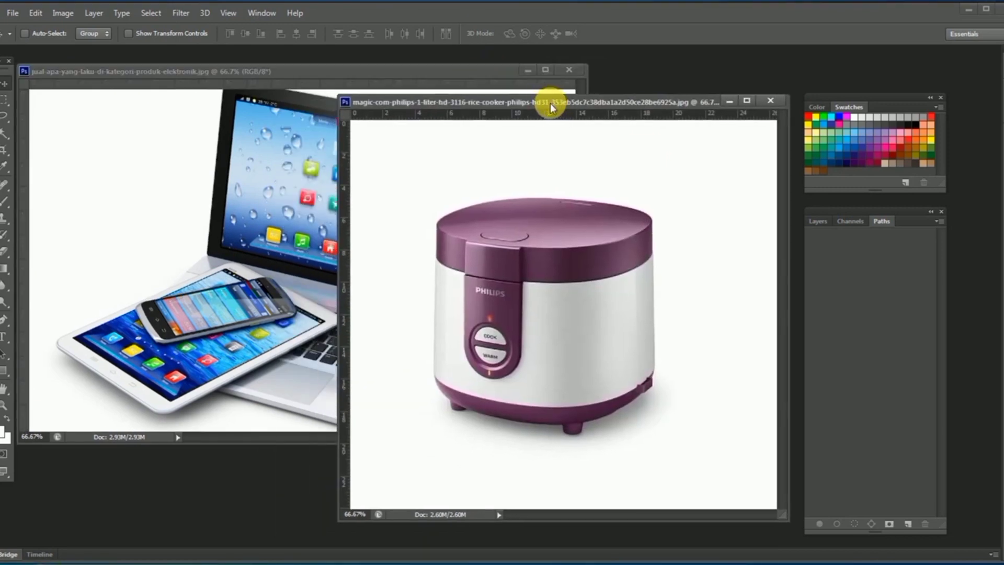
# Reposition the floating laptop image slightly lower and bring the rice cooker image to the front.
pyautogui.click(227, 118)
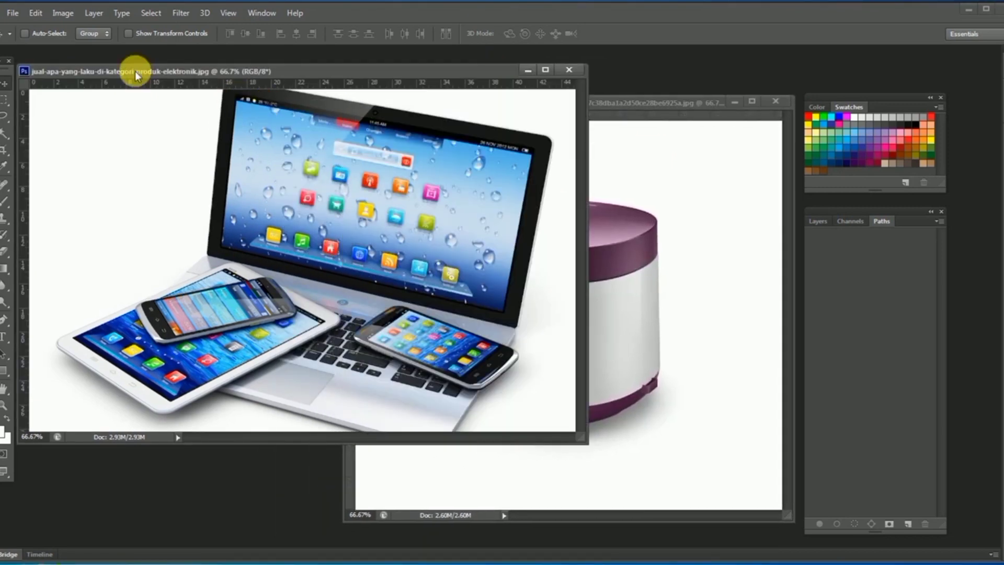
pyautogui.moveTo(142, 67); pyautogui.dragTo(149, 59)
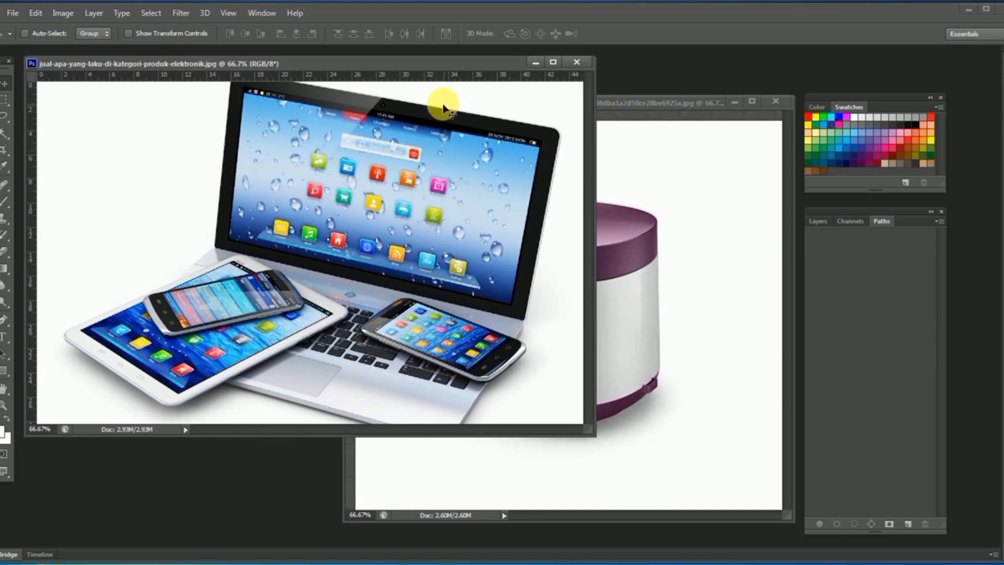
pyautogui.moveTo(429, 62); pyautogui.dragTo(428, 87)
pyautogui.click(606, 147)
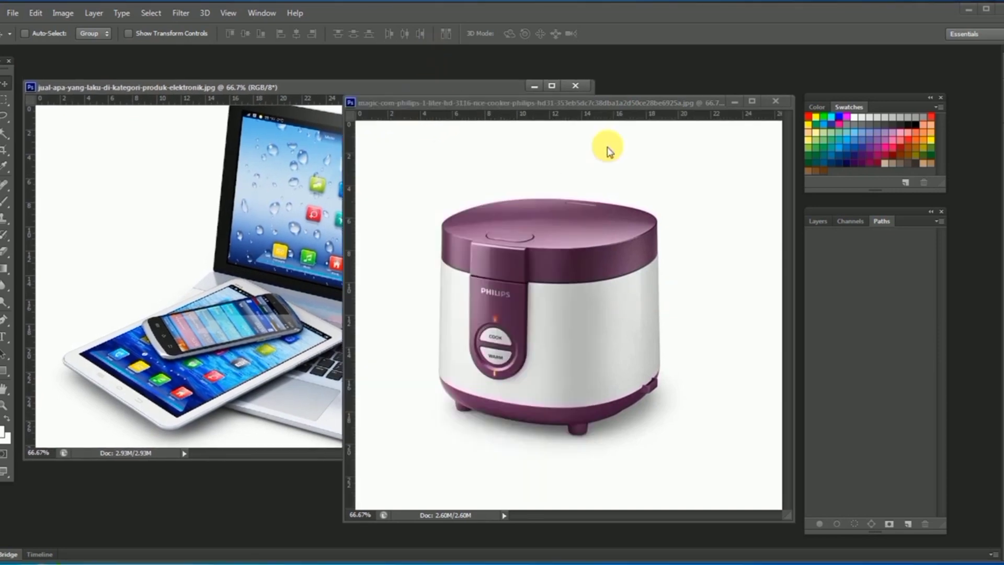
# Check the laptop image's pixel dimensions, document size and resolution in Image Size without changing them.
pyautogui.click(278, 148)
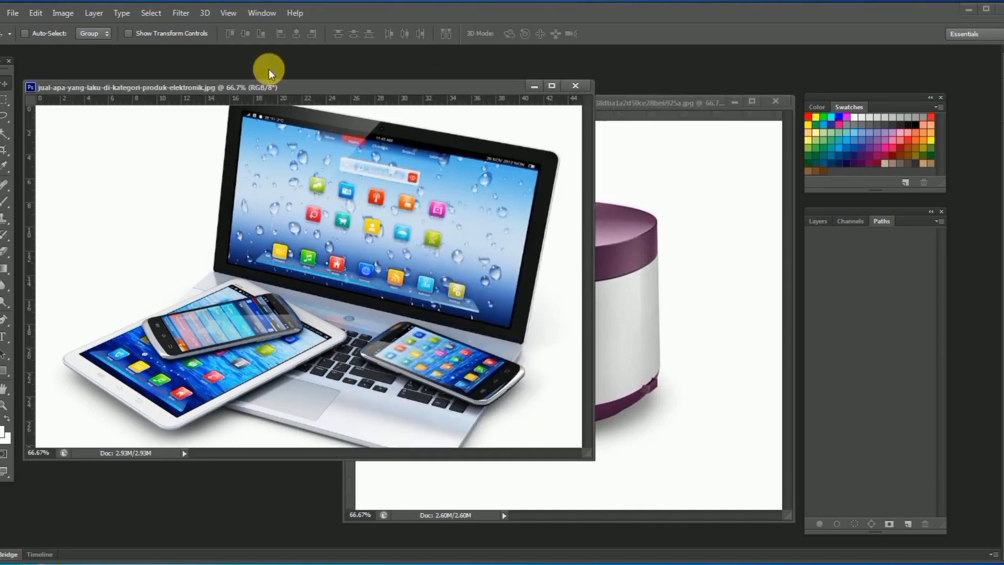
pyautogui.click(70, 16)
pyautogui.click(83, 106)
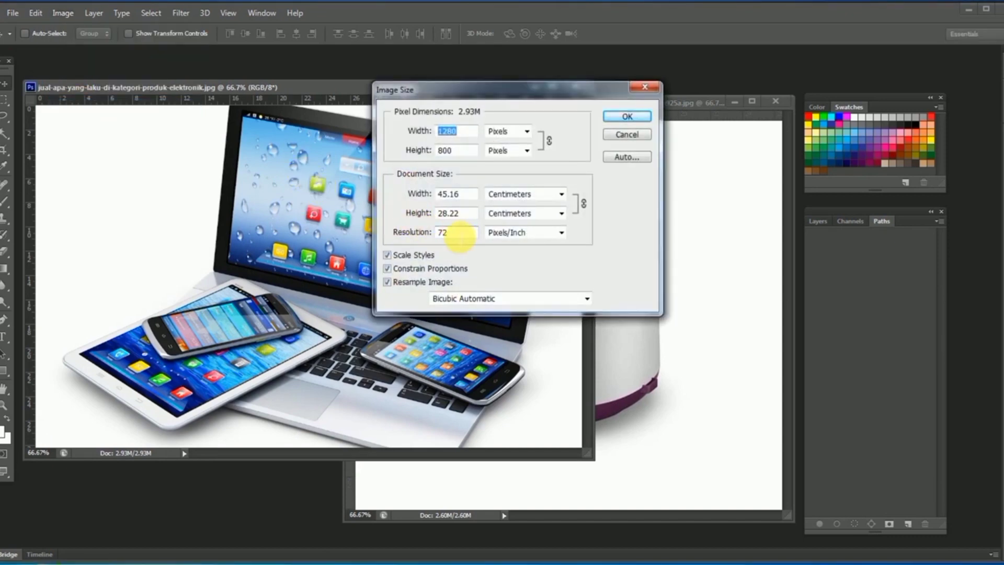
pyautogui.click(630, 135)
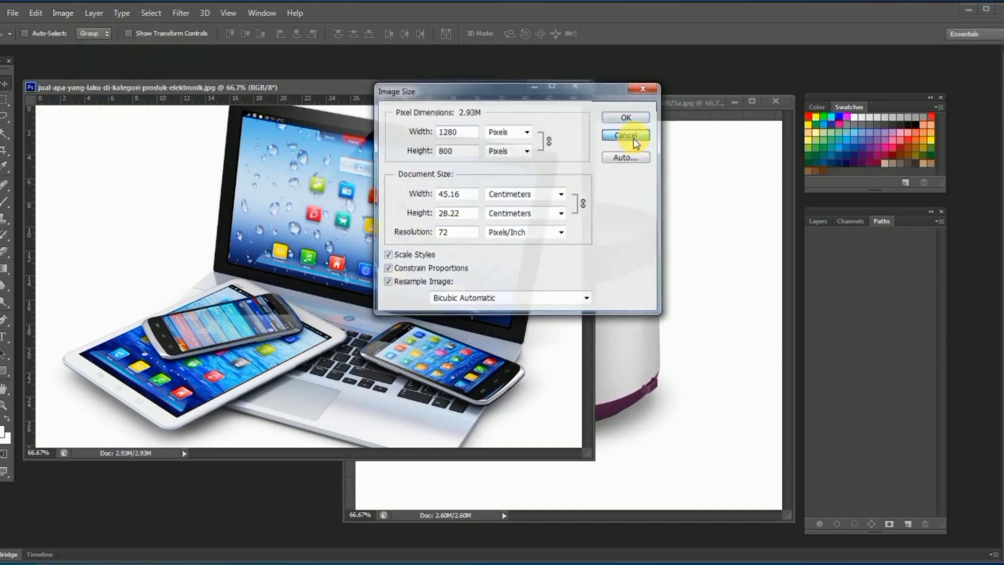
# Check the rice cooker image's pixel dimensions, document size and resolution in Image Size.
pyautogui.click(663, 172)
pyautogui.click(67, 16)
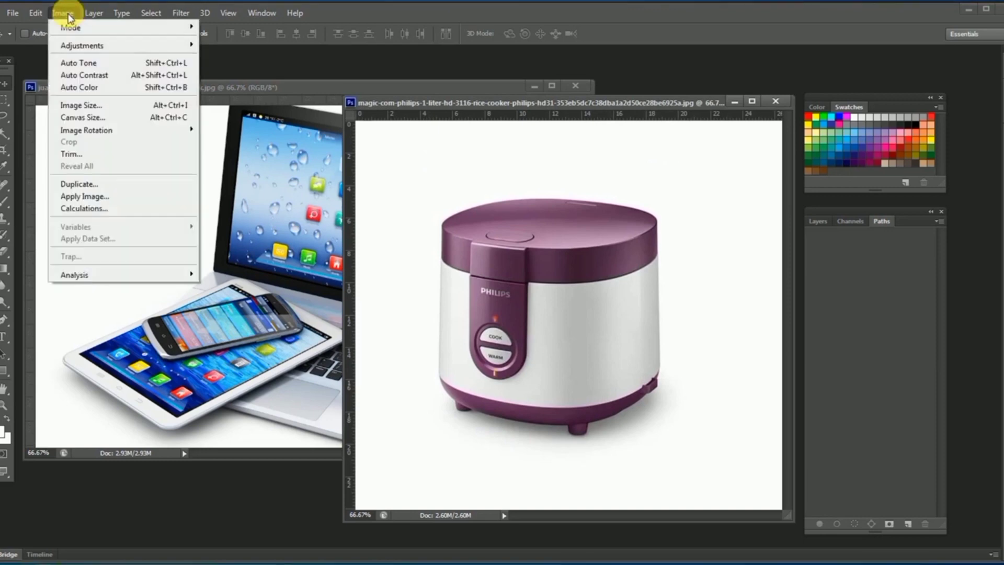
pyautogui.click(73, 106)
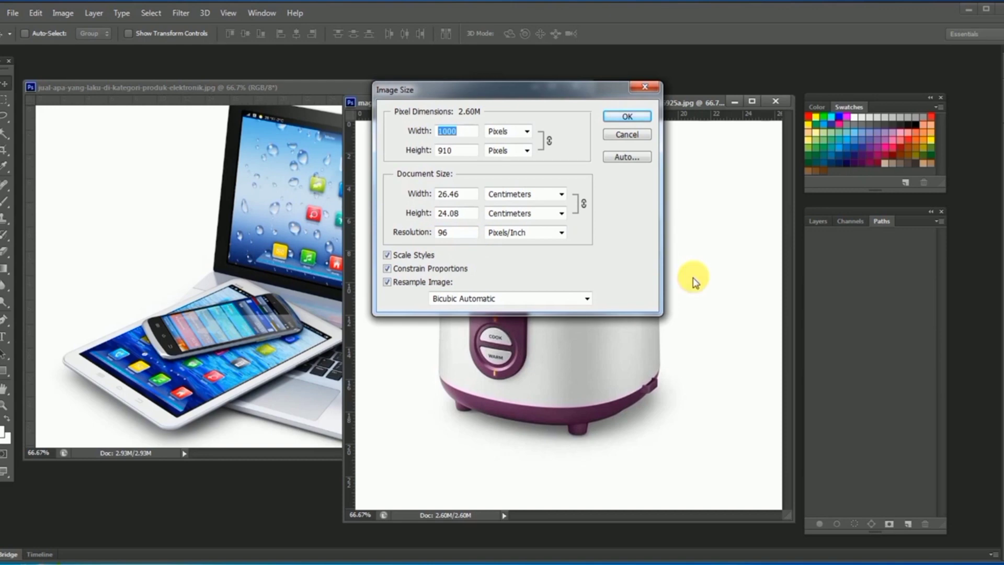
pyautogui.click(635, 121)
# Shrink the rice cooker's floating window and reposition it beside the laptop image.
pyautogui.moveTo(461, 92); pyautogui.dragTo(456, 74)
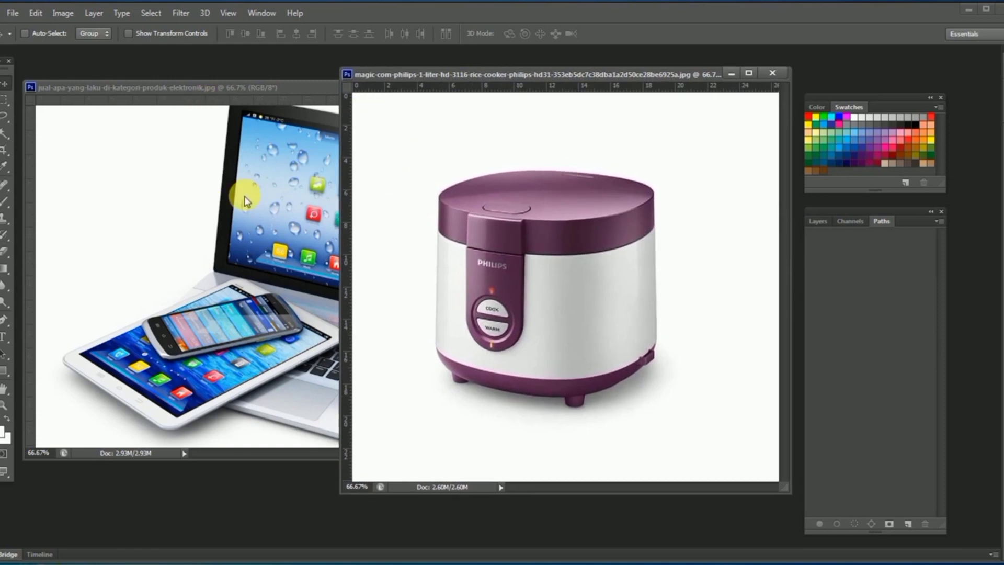
pyautogui.click(187, 195)
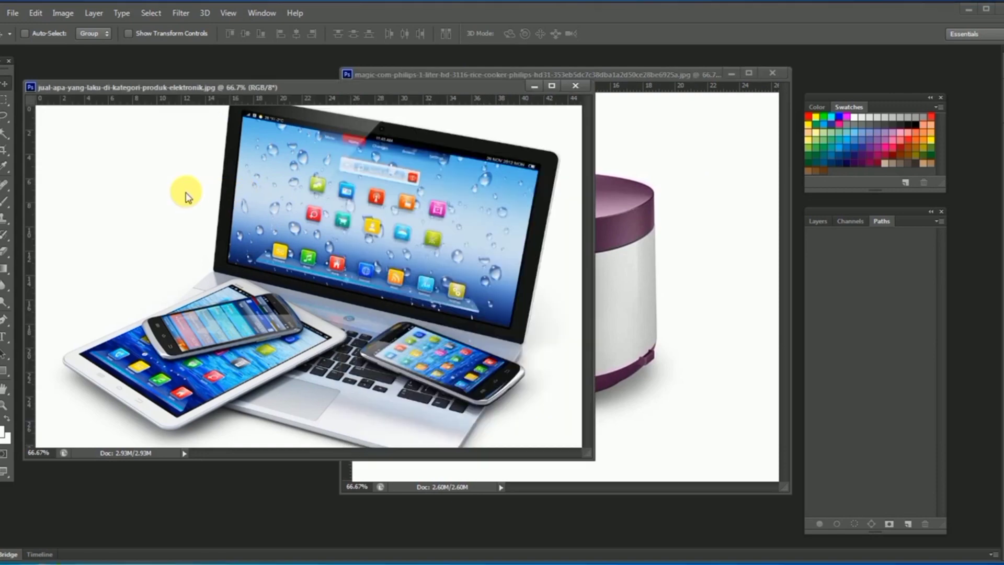
pyautogui.click(644, 226)
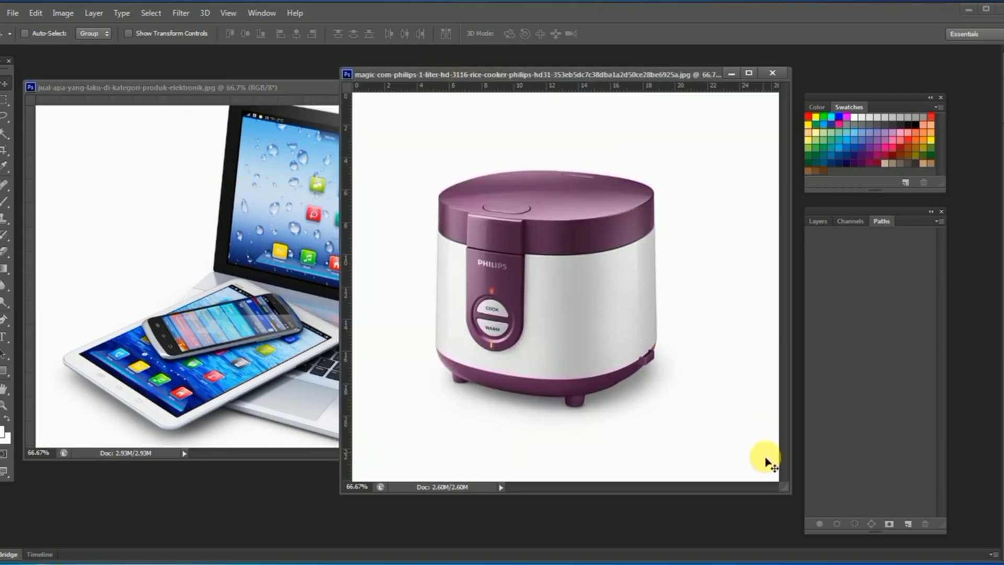
pyautogui.moveTo(790, 500); pyautogui.dragTo(764, 458)
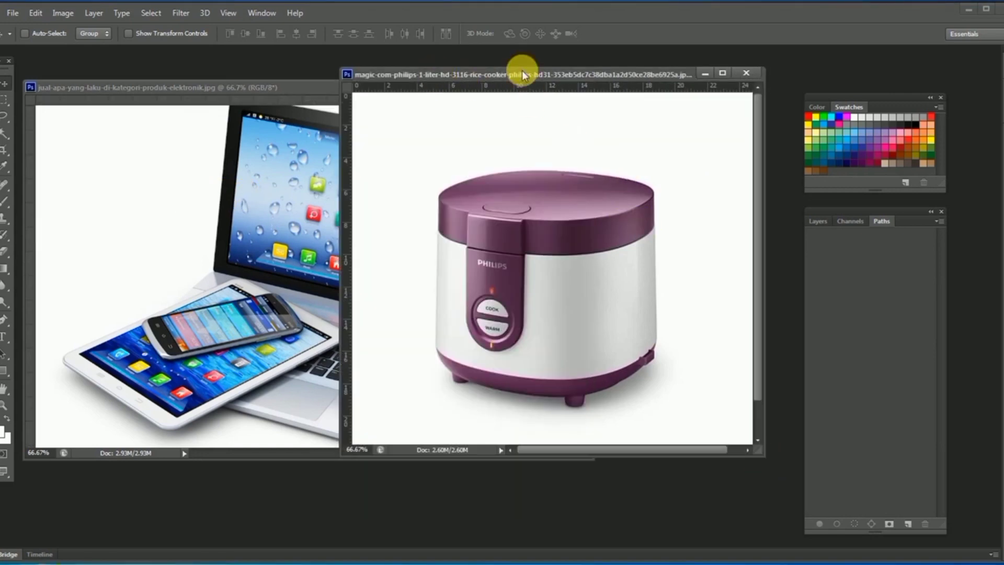
pyautogui.moveTo(521, 74); pyautogui.dragTo(540, 99)
# Show the Layers panel and view the layers of the laptop image and the rice cooker image.
pyautogui.click(179, 143)
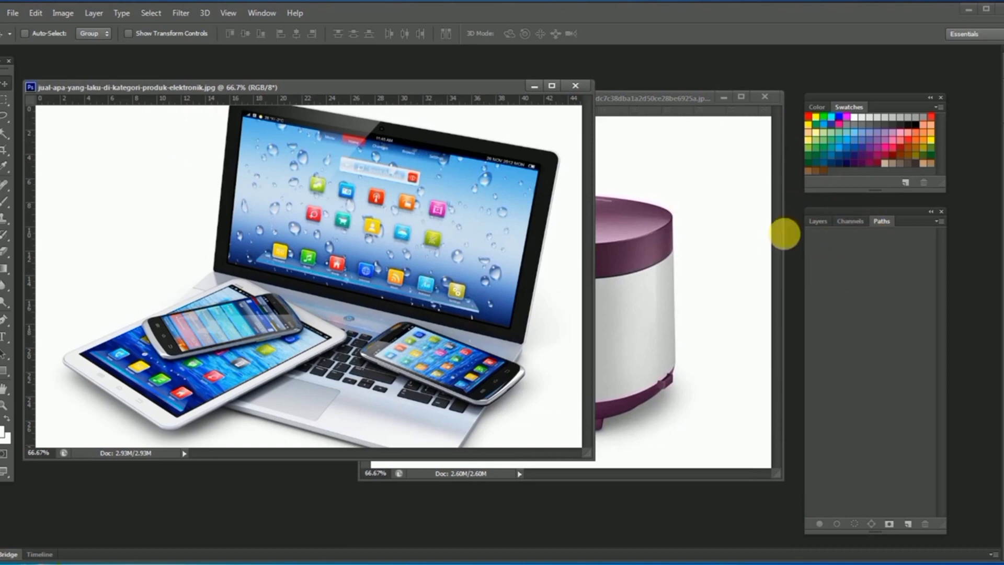
pyautogui.click(817, 222)
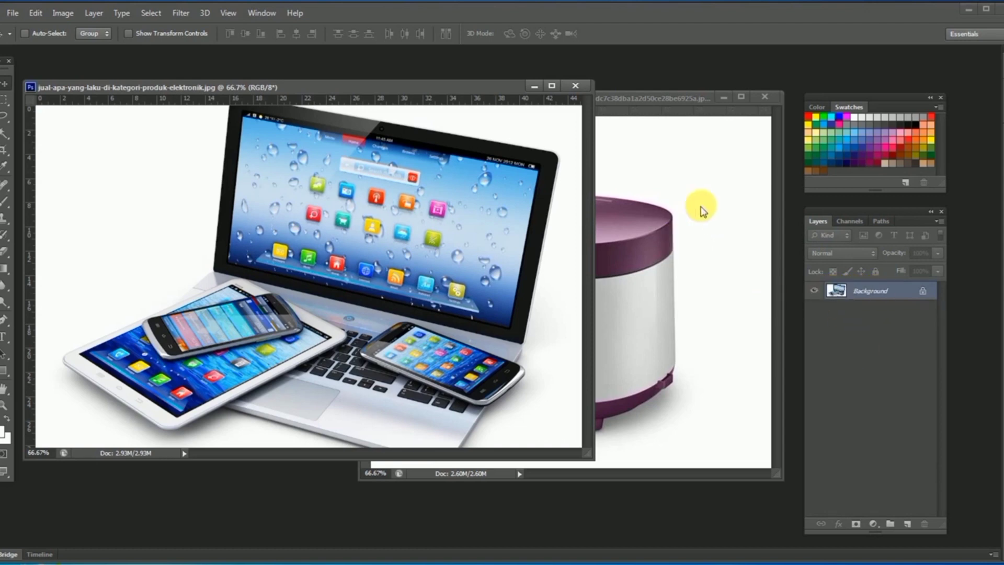
pyautogui.click(661, 169)
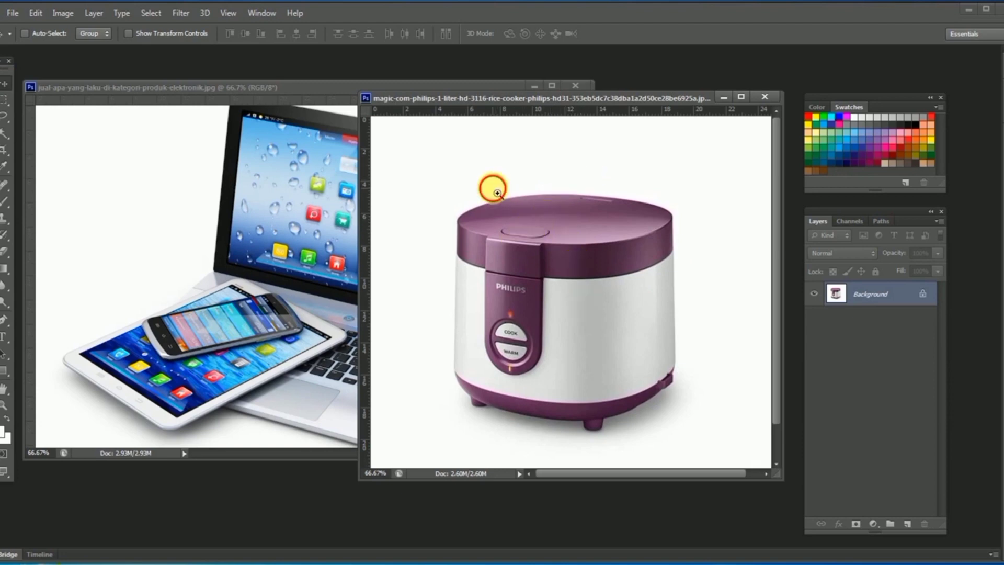
# Try to move the rice cooker image's locked Background layer with the Move tool.
pyautogui.scroll(1, 493, 188)
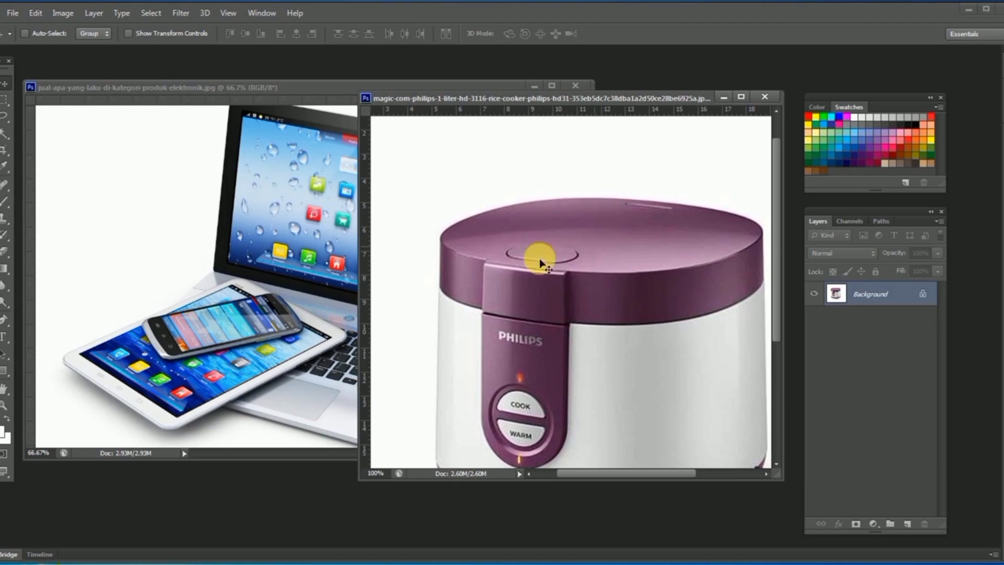
pyautogui.keyDown('alt'); pyautogui.click(556, 274); pyautogui.keyUp('alt')
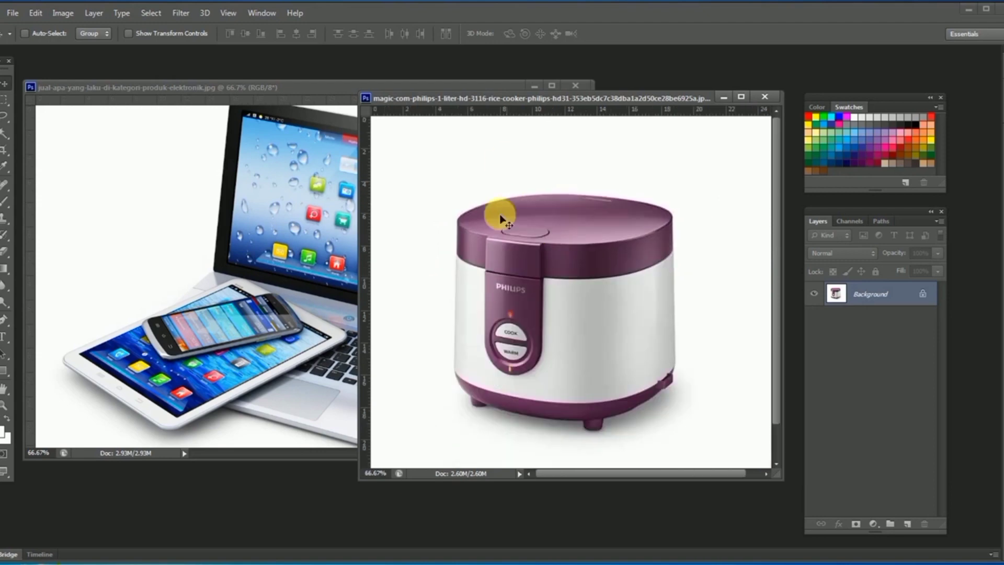
pyautogui.moveTo(510, 251)
pyautogui.mouseDown()
pyautogui.moveTo(440, 257)
pyautogui.moveTo(515, 248)
pyautogui.mouseUp()
pyautogui.click(522, 200)
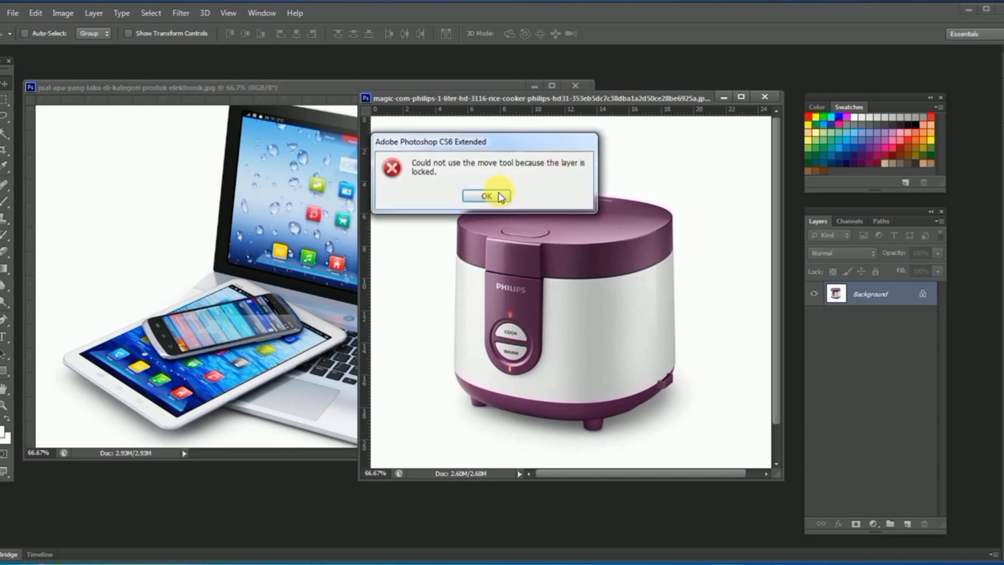
# Copy the rice cooker image into the laptop document as a new layer with the Move tool, and close the rice cooker file.
pyautogui.click(478, 196)
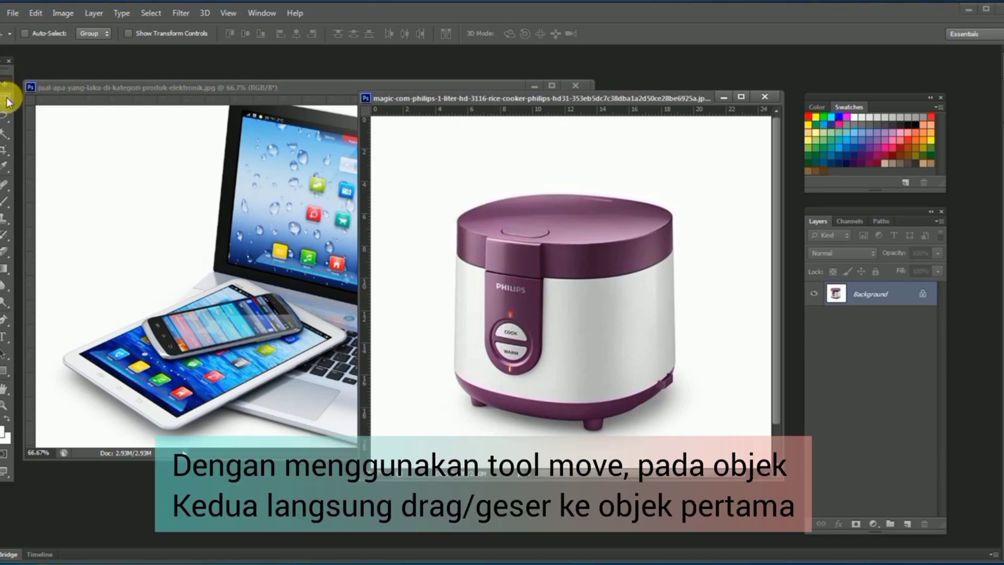
pyautogui.moveTo(518, 254); pyautogui.dragTo(320, 247)
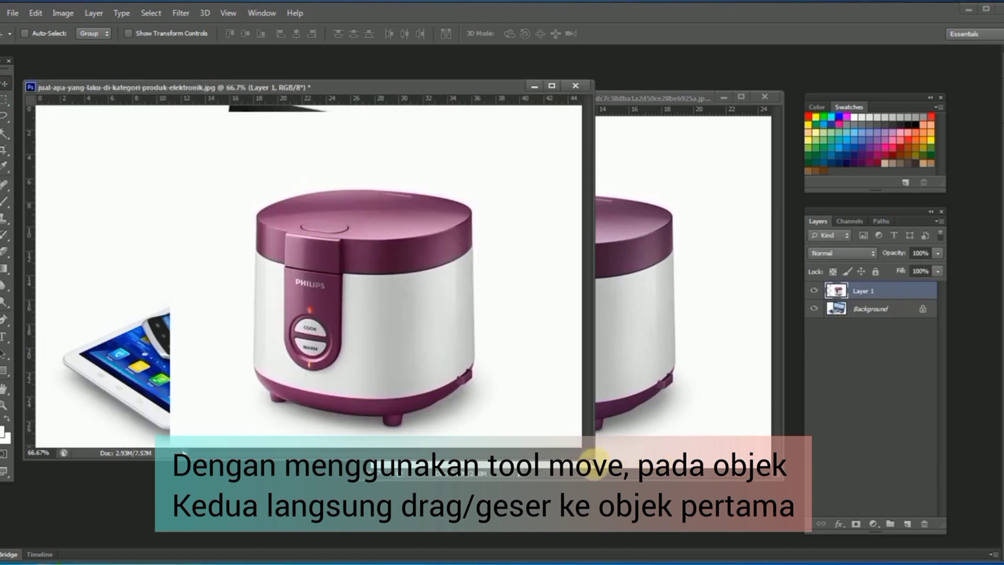
pyautogui.moveTo(595, 460); pyautogui.dragTo(610, 500)
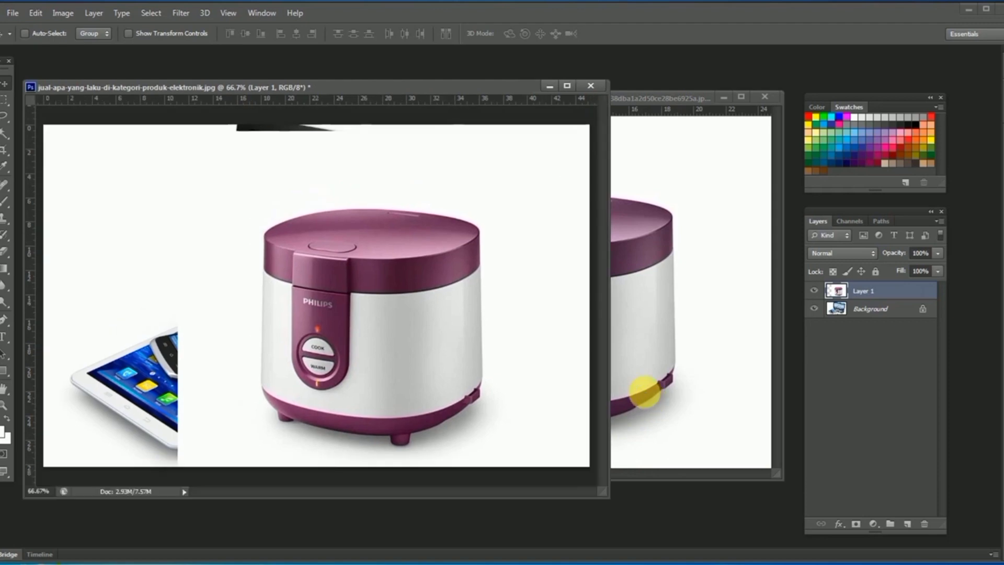
pyautogui.click(644, 393)
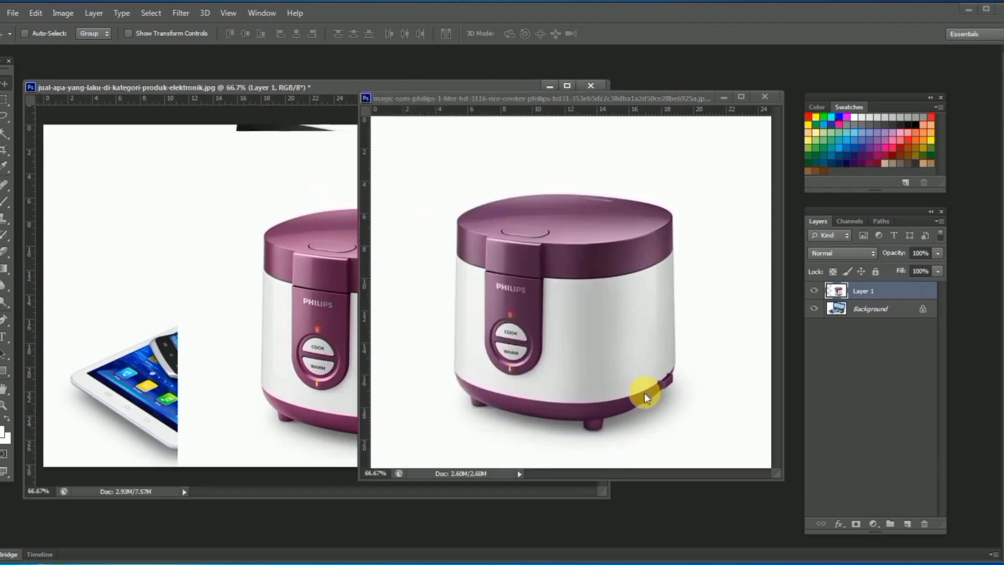
pyautogui.click(765, 98)
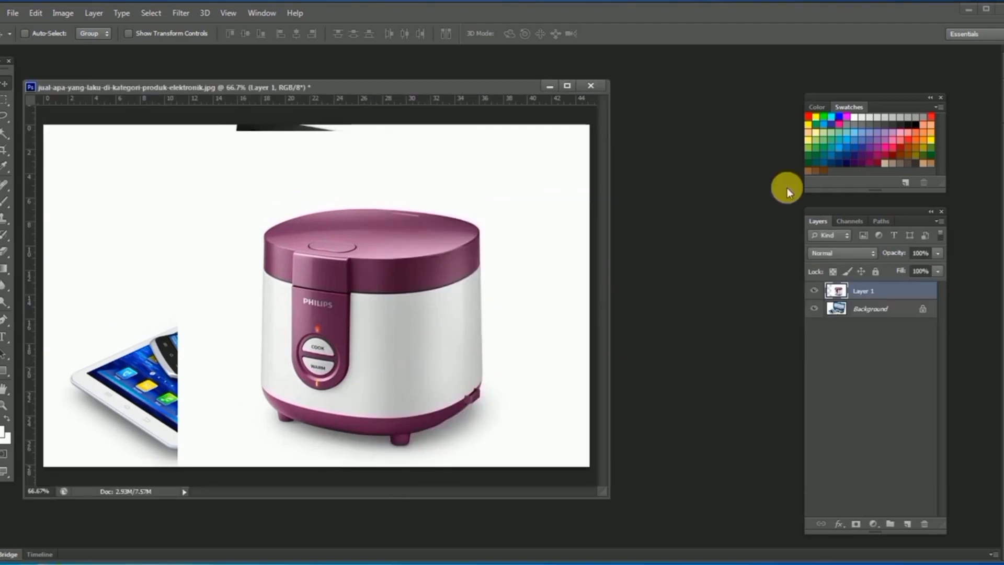
# Hide and reshow Layer 1 to compare it with the Background layer, and enlarge the laptop document's window.
pyautogui.click(814, 291)
pyautogui.click(816, 291)
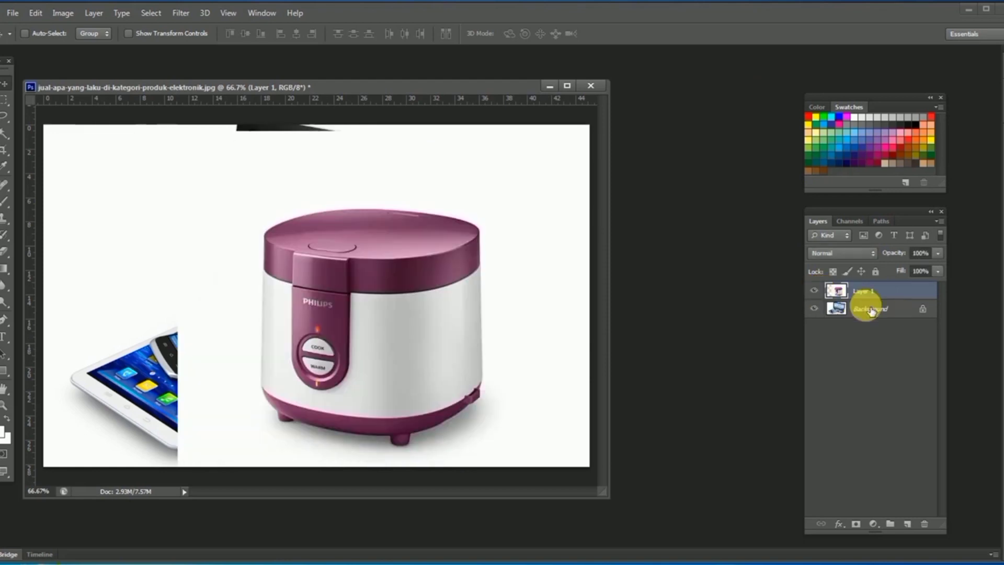
pyautogui.click(871, 309)
pyautogui.click(817, 292)
pyautogui.click(817, 292)
pyautogui.moveTo(606, 500); pyautogui.dragTo(674, 523)
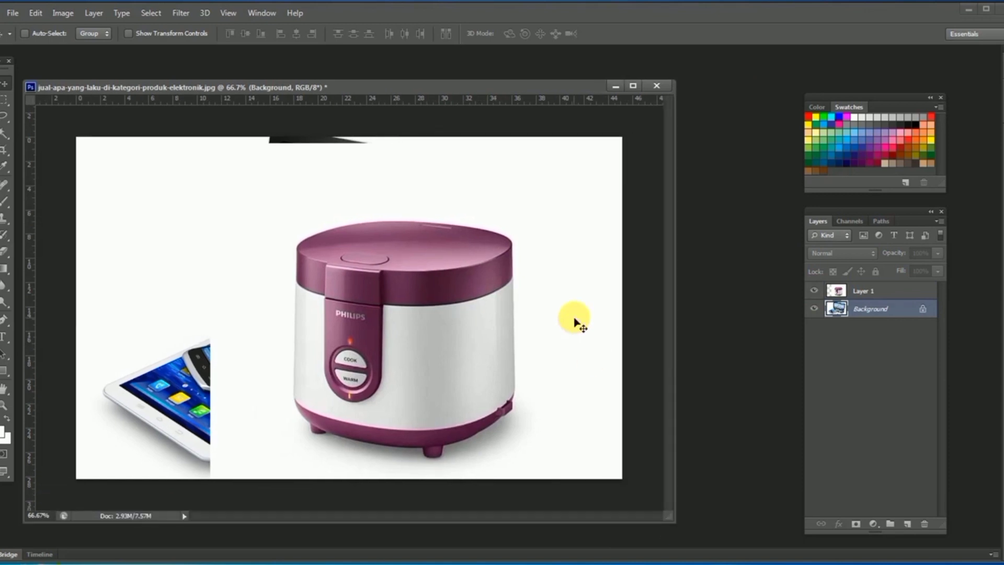
# Try to move the locked Background layer, first with Layer 1 visible and again with Layer 1 hidden.
pyautogui.moveTo(453, 289); pyautogui.dragTo(419, 278)
pyautogui.click(486, 196)
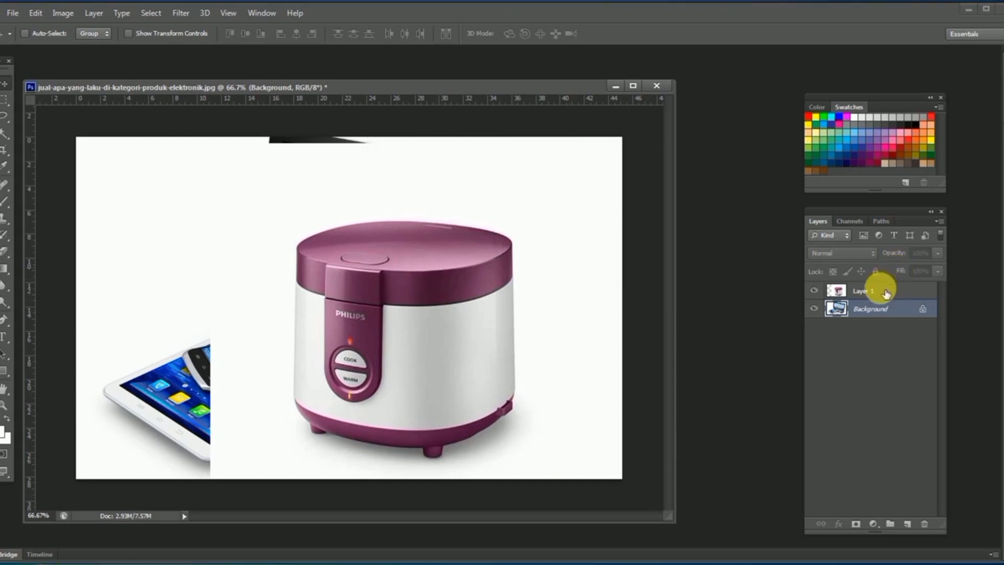
pyautogui.click(885, 293)
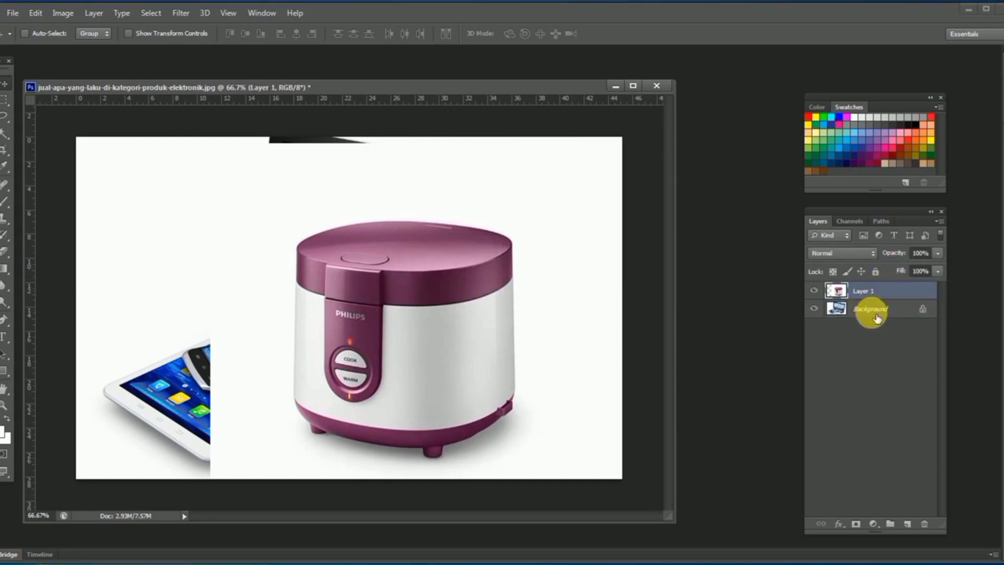
pyautogui.click(878, 314)
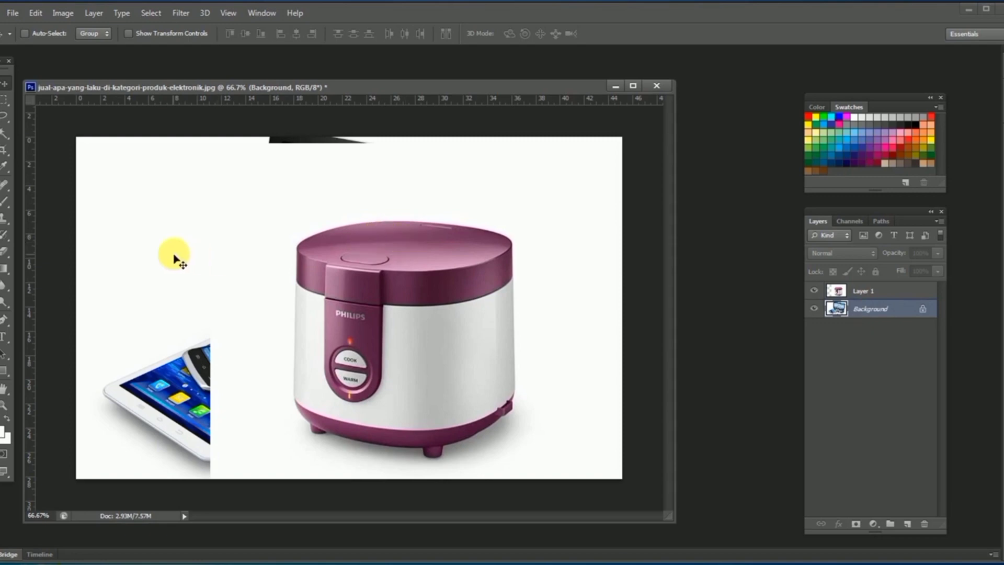
pyautogui.click(814, 290)
pyautogui.moveTo(422, 265); pyautogui.dragTo(501, 256)
pyautogui.click(499, 198)
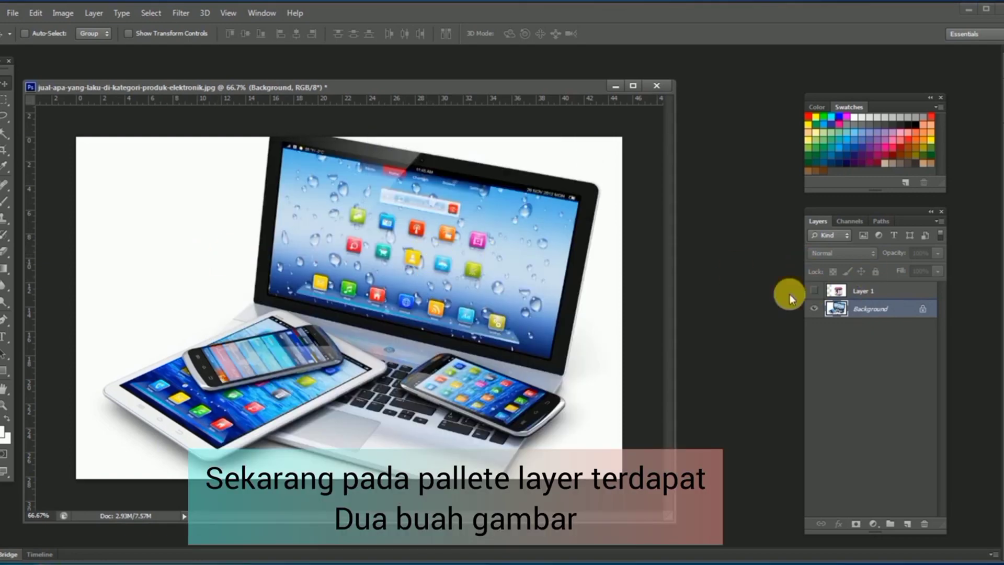
# Make Layer 1 visible and move its rice cooker image toward the canvas's left side.
pyautogui.click(814, 290)
pyautogui.click(873, 291)
pyautogui.moveTo(436, 246); pyautogui.dragTo(373, 246)
# Hide Layer 1 and convert the locked Background into a regular layer named monitor.
pyautogui.click(816, 291)
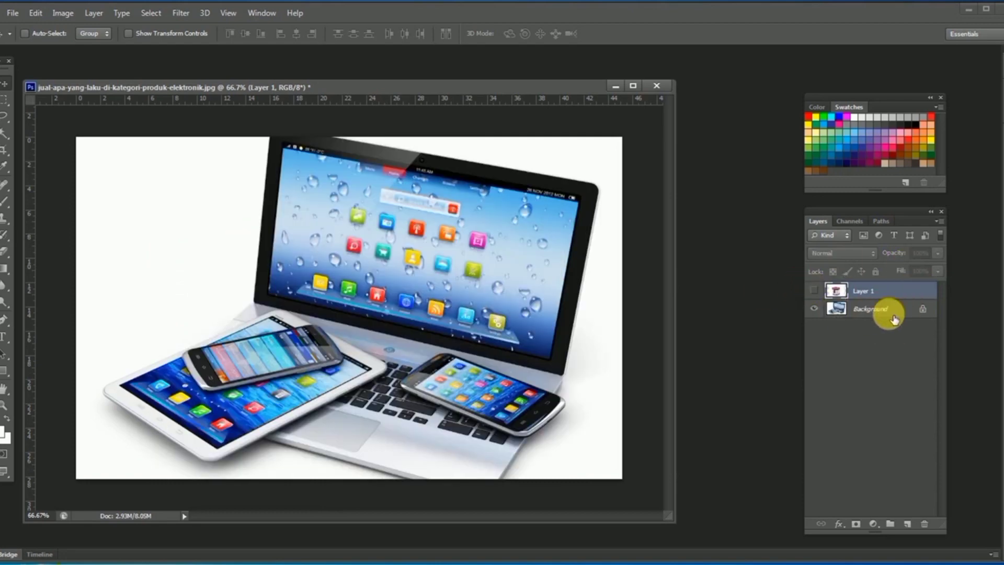
pyautogui.click(885, 307)
pyautogui.doubleClick(884, 309)
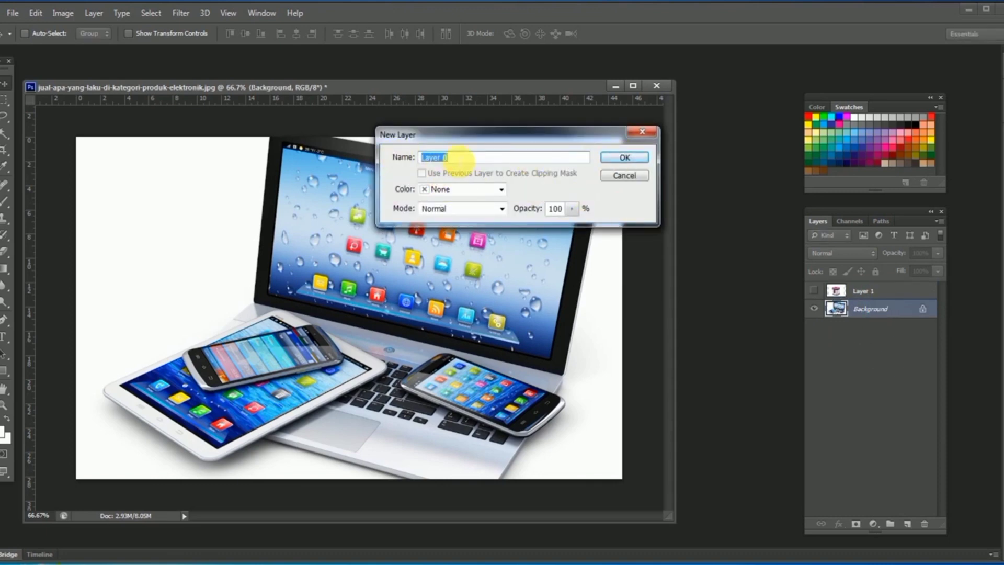
pyautogui.write('monitor')
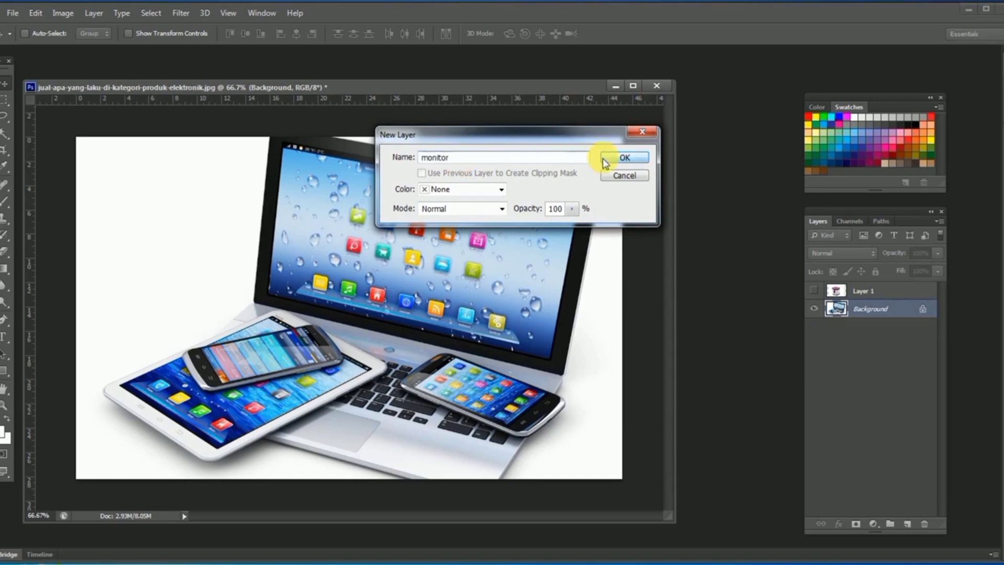
pyautogui.click(606, 159)
pyautogui.click(844, 343)
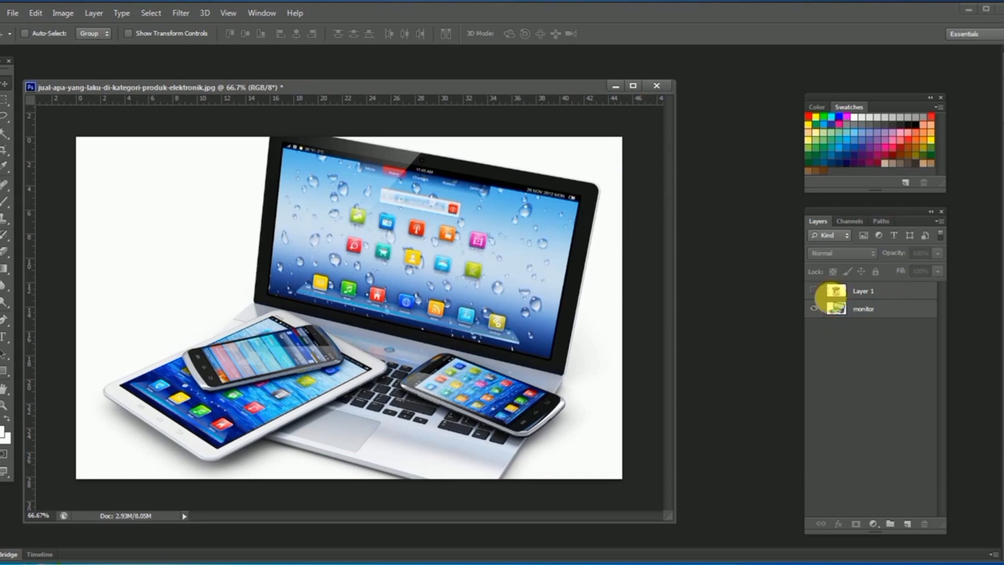
# Toggle the visibility of the monitor layer and Layer 1, and test moving the unlocked monitor layer with Layer 1 hidden.
pyautogui.click(818, 311)
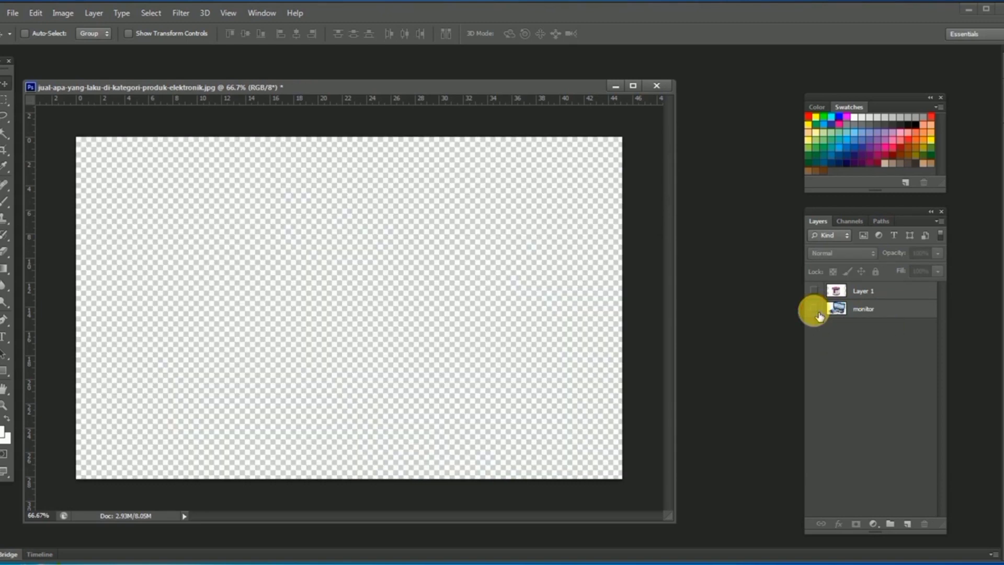
pyautogui.click(815, 310)
pyautogui.click(815, 292)
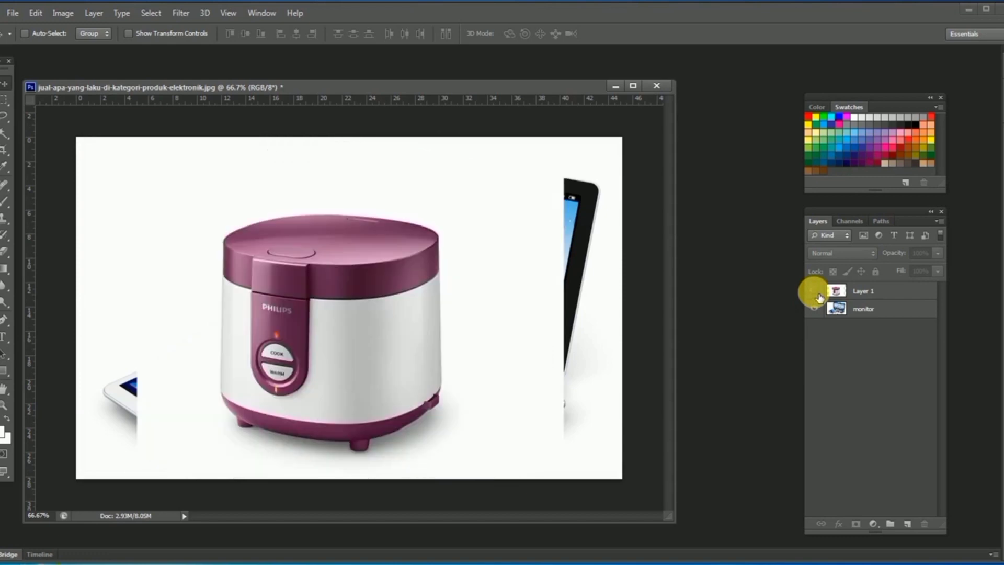
pyautogui.click(816, 292)
pyautogui.click(862, 308)
pyautogui.moveTo(454, 253)
pyautogui.mouseDown()
pyautogui.moveTo(406, 269)
pyautogui.moveTo(377, 318)
pyautogui.moveTo(426, 264)
pyautogui.moveTo(453, 275)
pyautogui.moveTo(451, 253)
pyautogui.mouseUp()
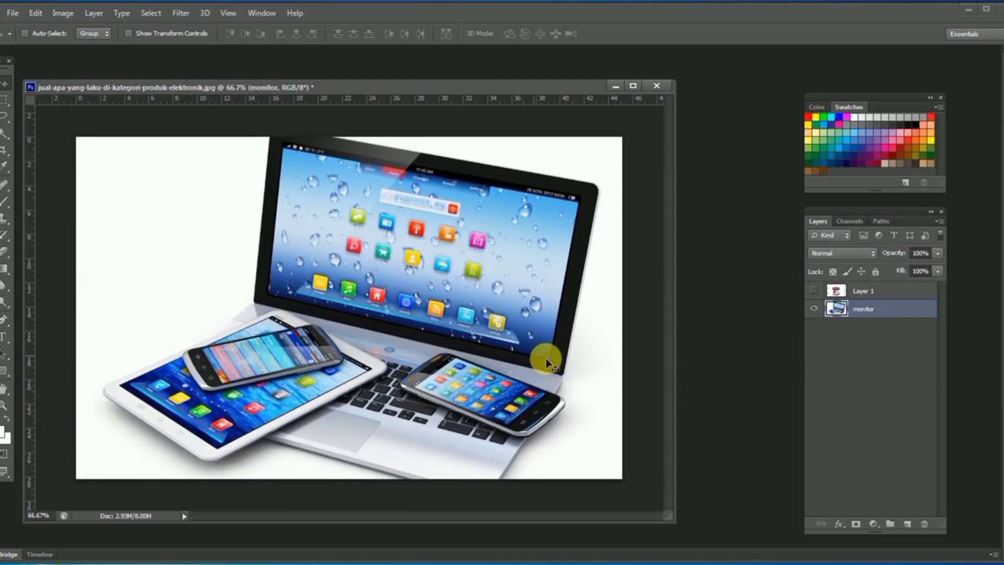
# Select Layer 1, toggle its visibility until it is shown, and move the rice cooker to the canvas's upper-left area.
pyautogui.click(815, 293)
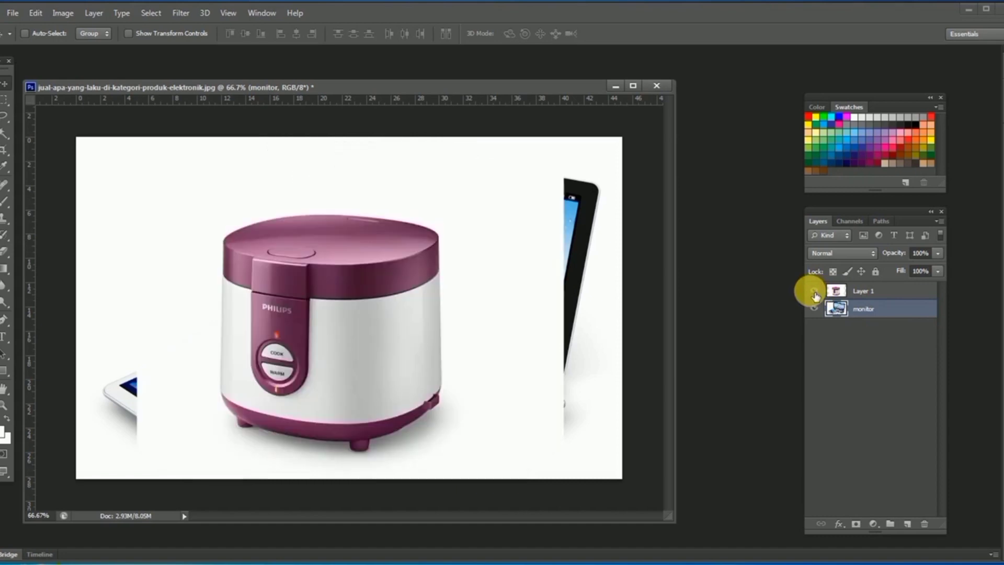
pyautogui.click(822, 295)
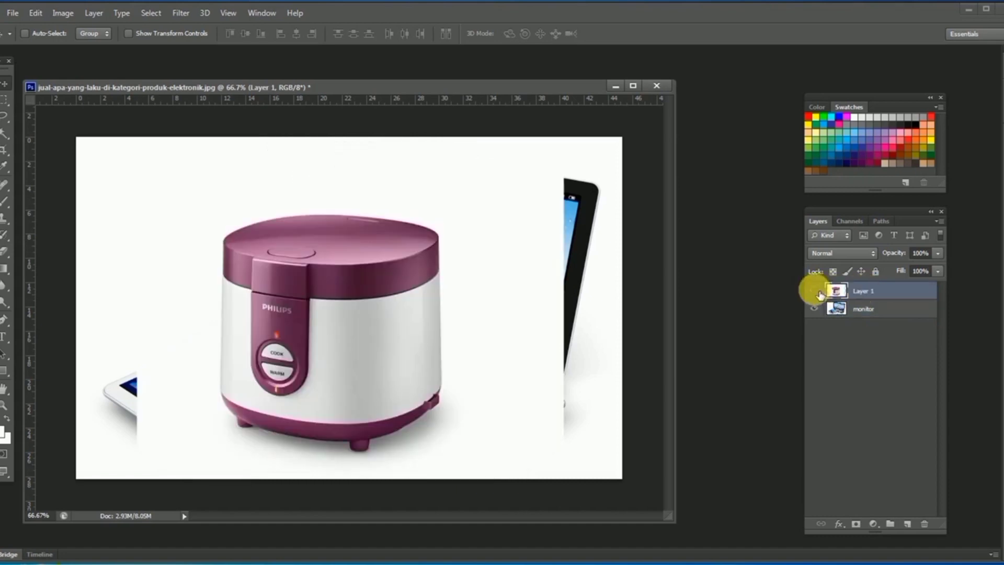
pyautogui.click(815, 293)
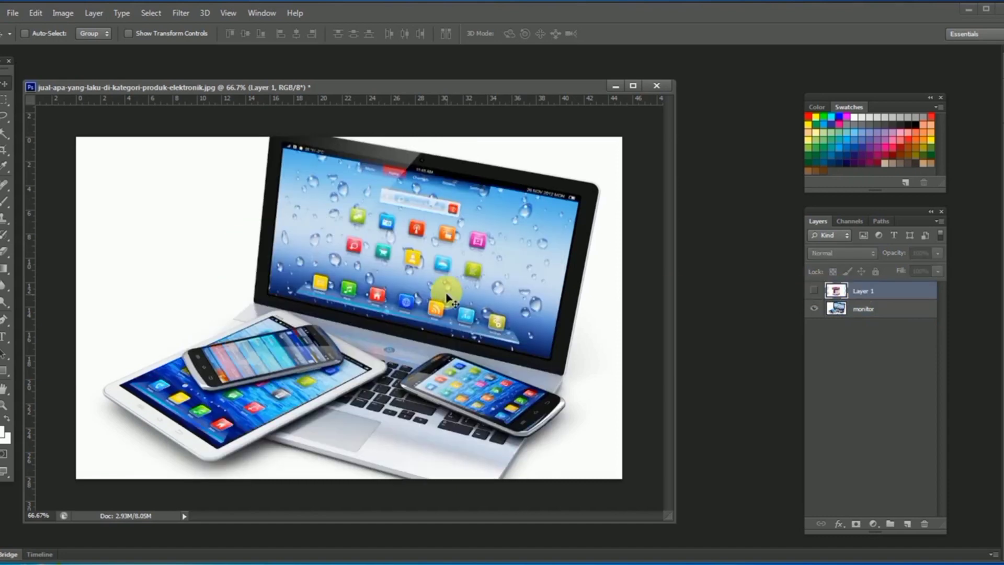
pyautogui.click(815, 291)
pyautogui.scroll(1, 403, 305)
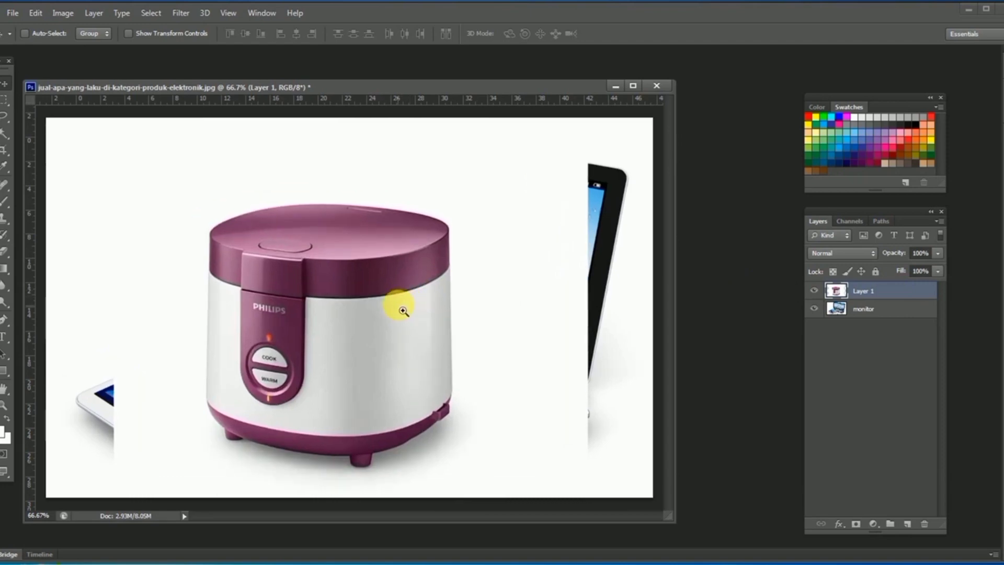
pyautogui.scroll(-1, 402, 306)
pyautogui.click(375, 321)
pyautogui.moveTo(368, 313); pyautogui.dragTo(513, 274)
pyautogui.moveTo(323, 300); pyautogui.dragTo(206, 299)
pyautogui.moveTo(544, 361); pyautogui.dragTo(478, 347)
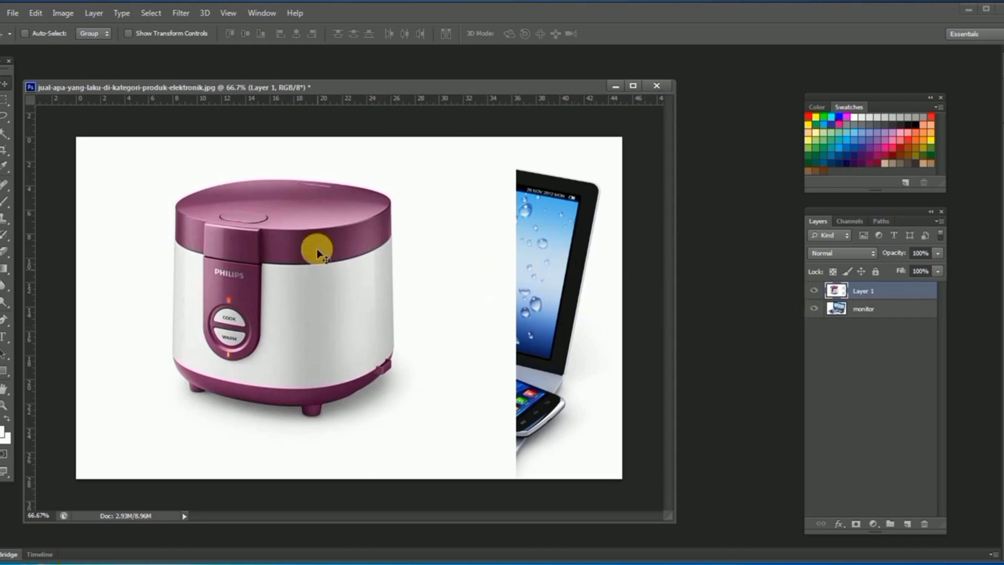
# Reposition and enlarge the document window, and zoom the image to 100%.
pyautogui.moveTo(359, 83); pyautogui.dragTo(362, 59)
pyautogui.moveTo(677, 498); pyautogui.dragTo(743, 520)
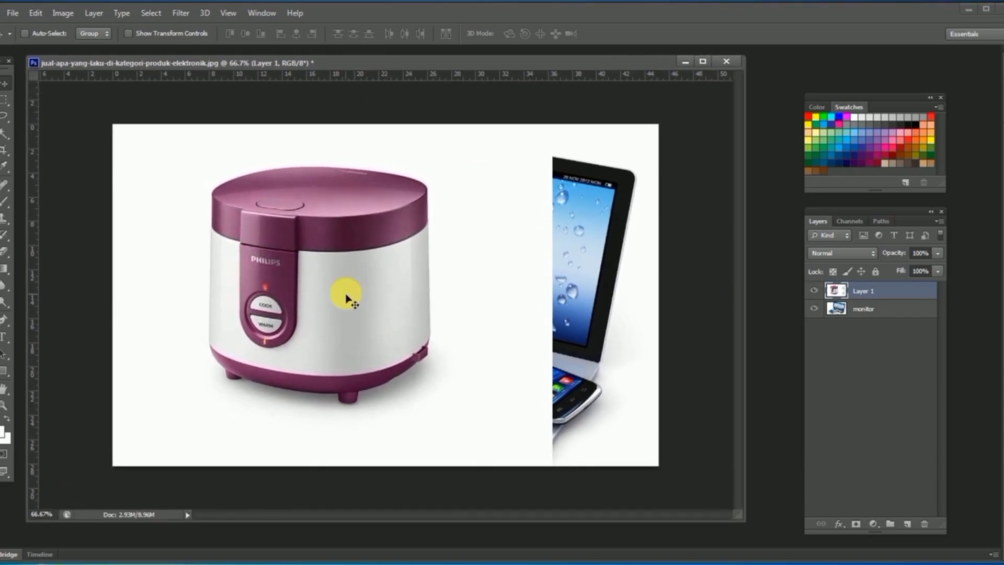
pyautogui.scroll(1, 350, 258)
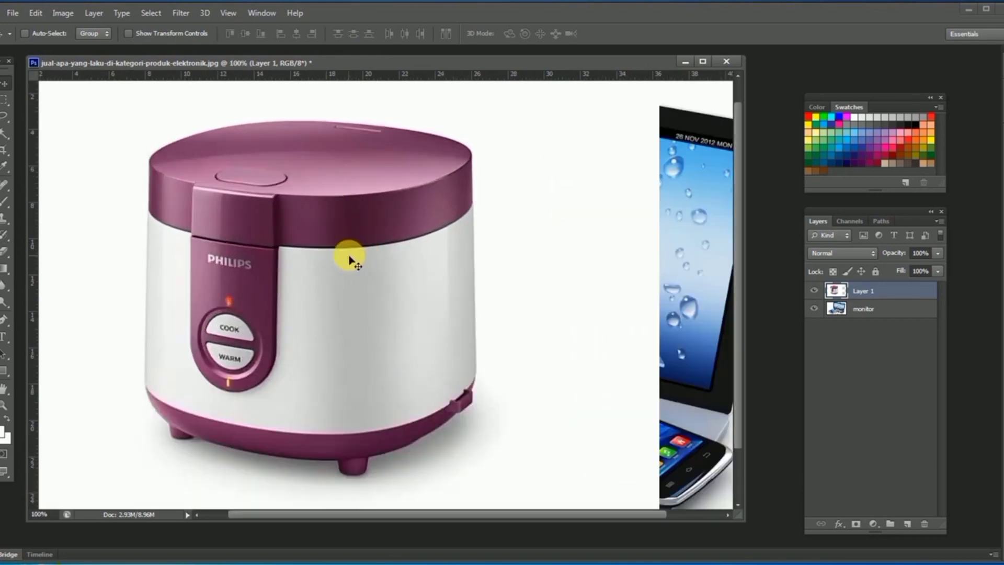
# Show the History panel, place it over the laptop image and lengthen it to fit all the recorded states.
pyautogui.click(264, 14)
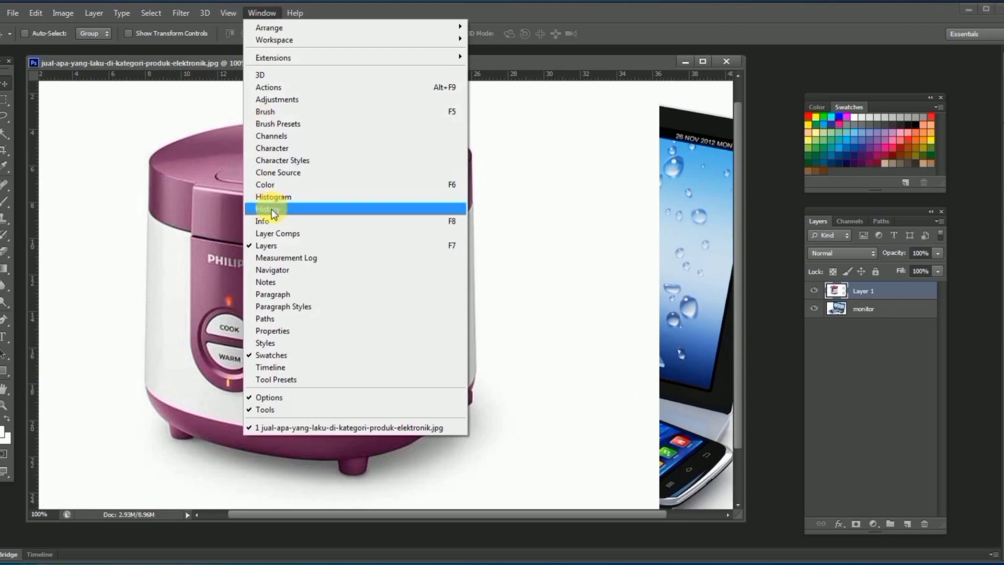
pyautogui.click(356, 213)
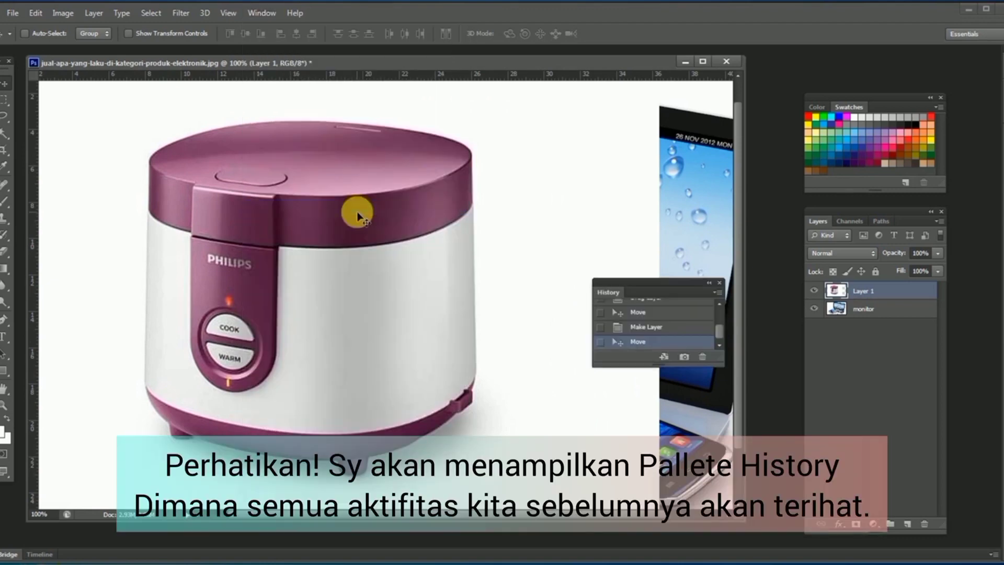
pyautogui.moveTo(666, 285); pyautogui.dragTo(623, 106)
pyautogui.moveTo(682, 181); pyautogui.dragTo(691, 435)
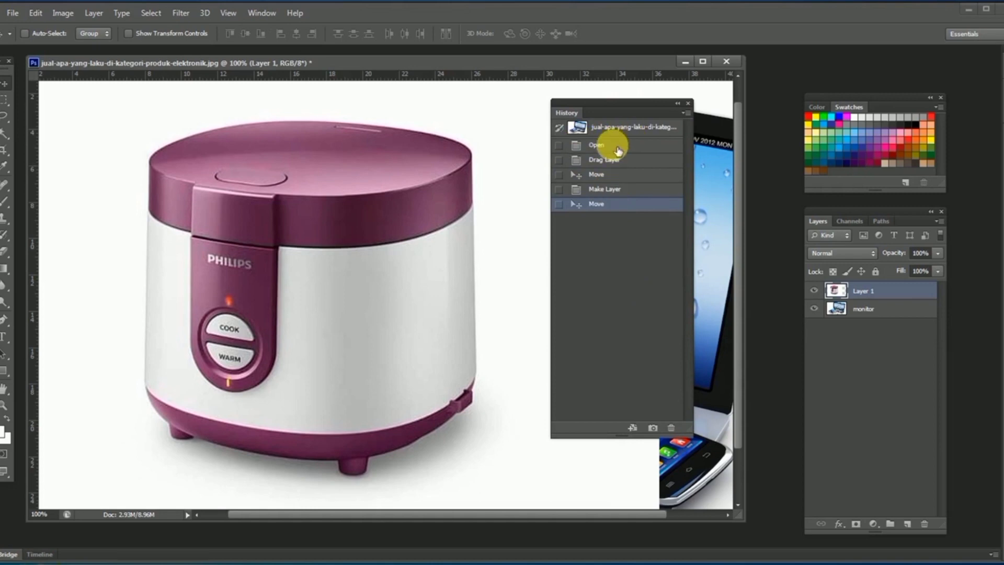
# Step through the history from the opening snapshot via Open, Drag Layer, Move and Make Layer to the last Move.
pyautogui.click(626, 129)
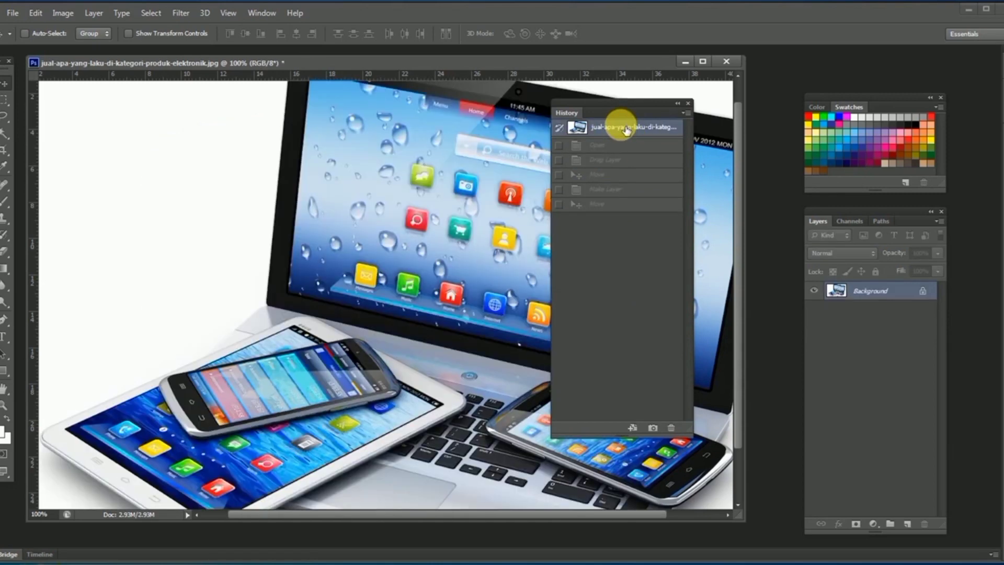
pyautogui.click(626, 147)
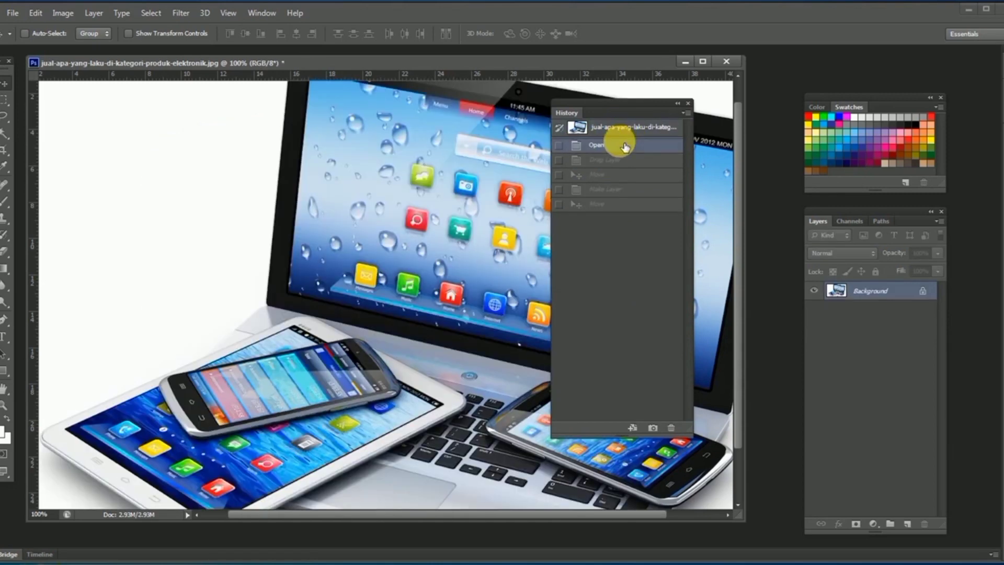
pyautogui.click(622, 160)
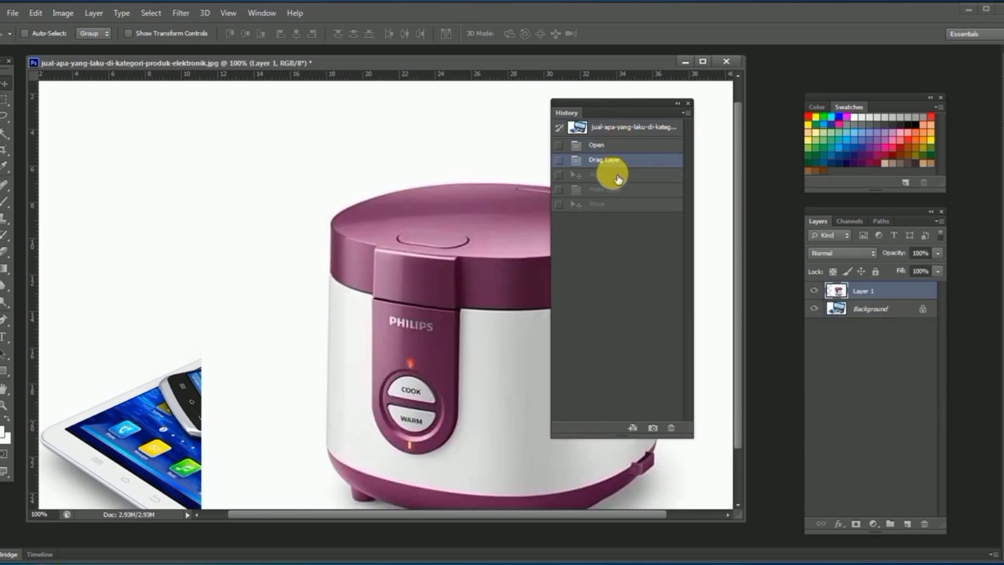
pyautogui.click(619, 177)
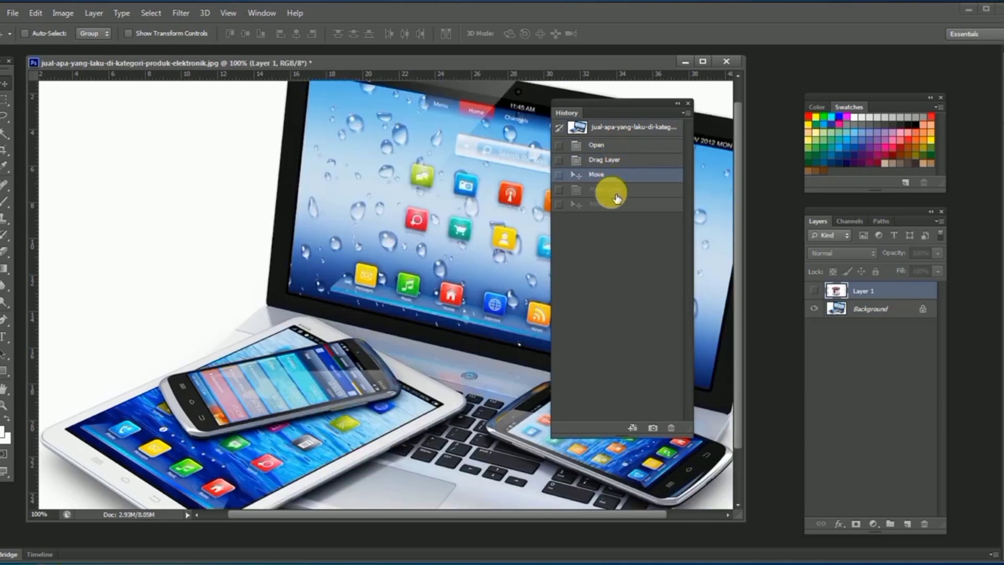
pyautogui.click(618, 192)
pyautogui.click(617, 206)
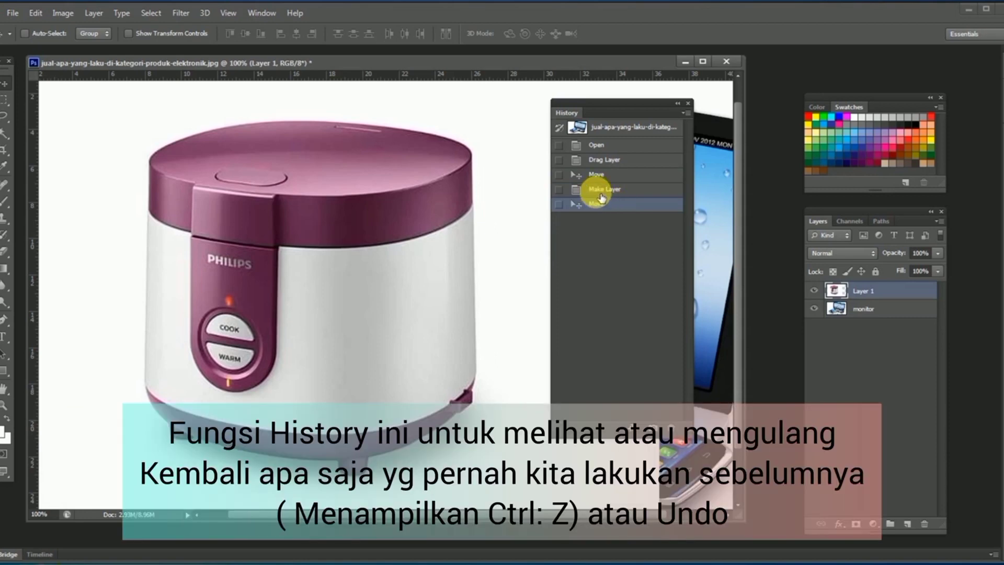
# Revert the document to the Drag Layer history state and close the History panel.
pyautogui.click(603, 161)
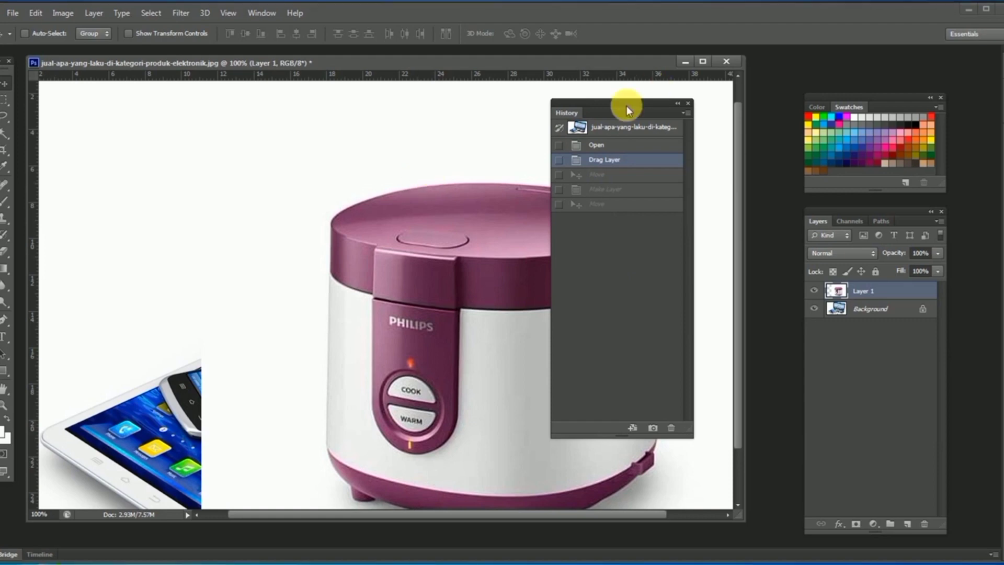
pyautogui.click(688, 104)
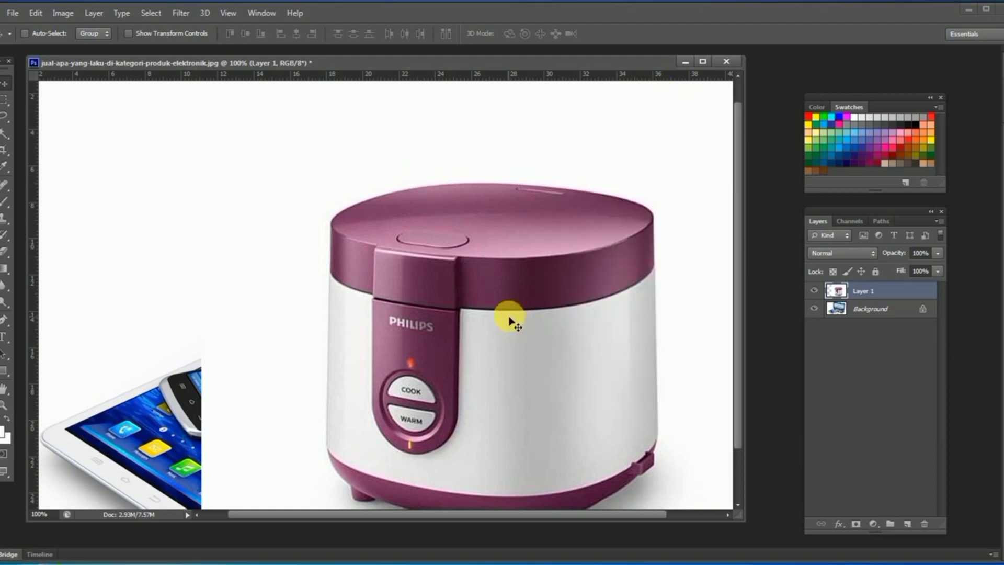
# Move the rice cooker layer slightly and scale it down proportionally to fit the white space at the upper left of the laptop image.
pyautogui.keyDown('alt'); pyautogui.click(512, 321); pyautogui.keyUp('alt')
pyautogui.moveTo(474, 280); pyautogui.dragTo(440, 273)
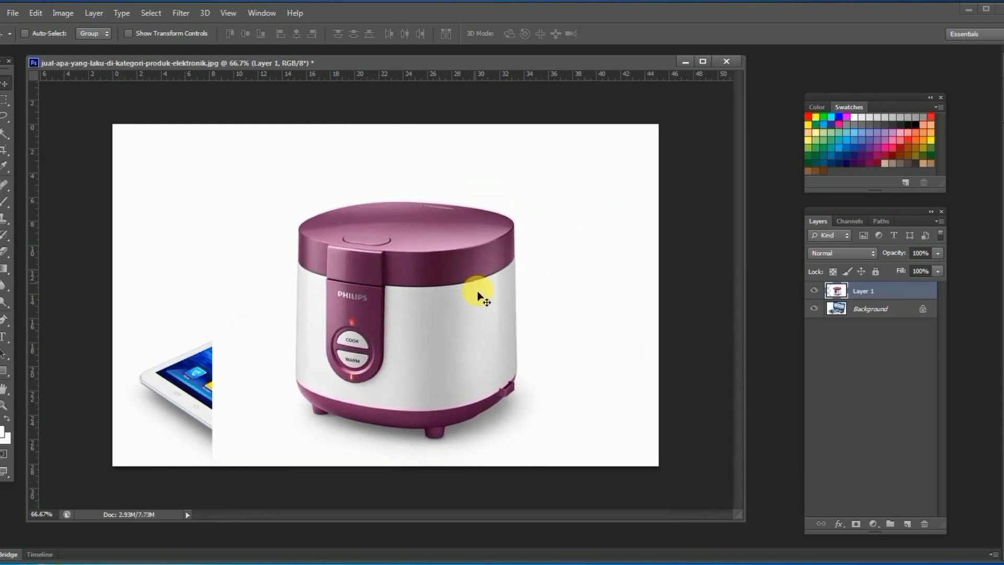
pyautogui.click(35, 13)
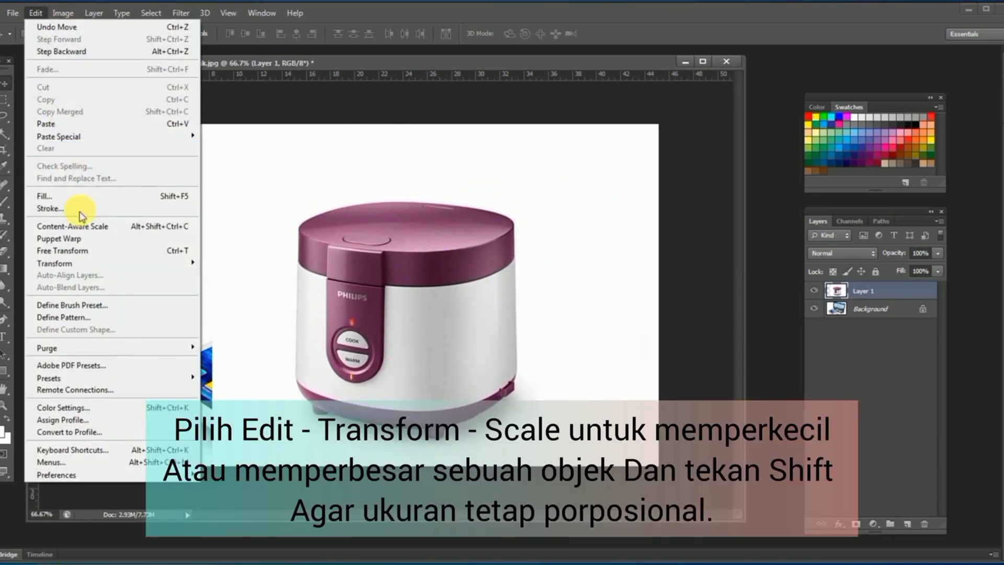
pyautogui.moveTo(85, 267)
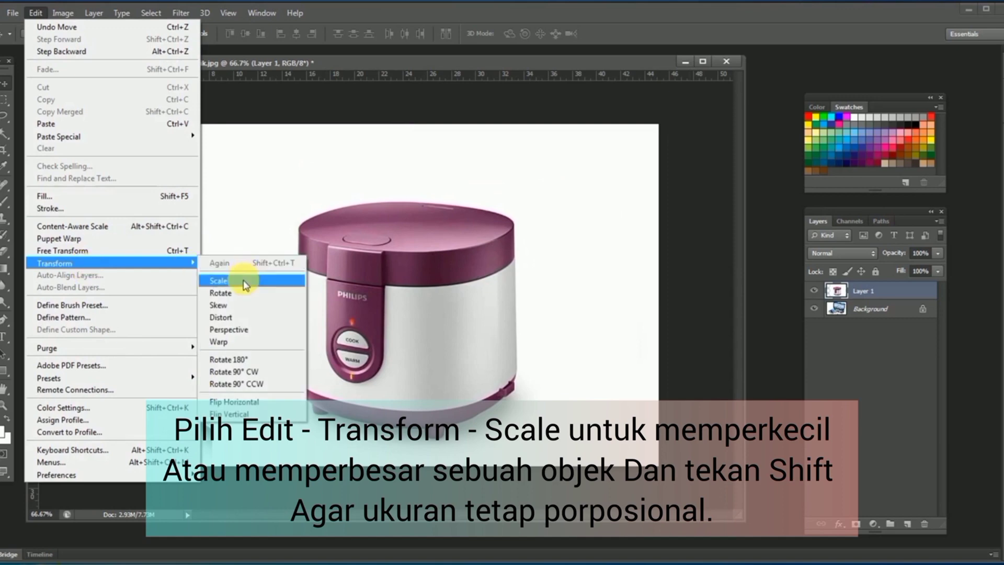
pyautogui.click(243, 281)
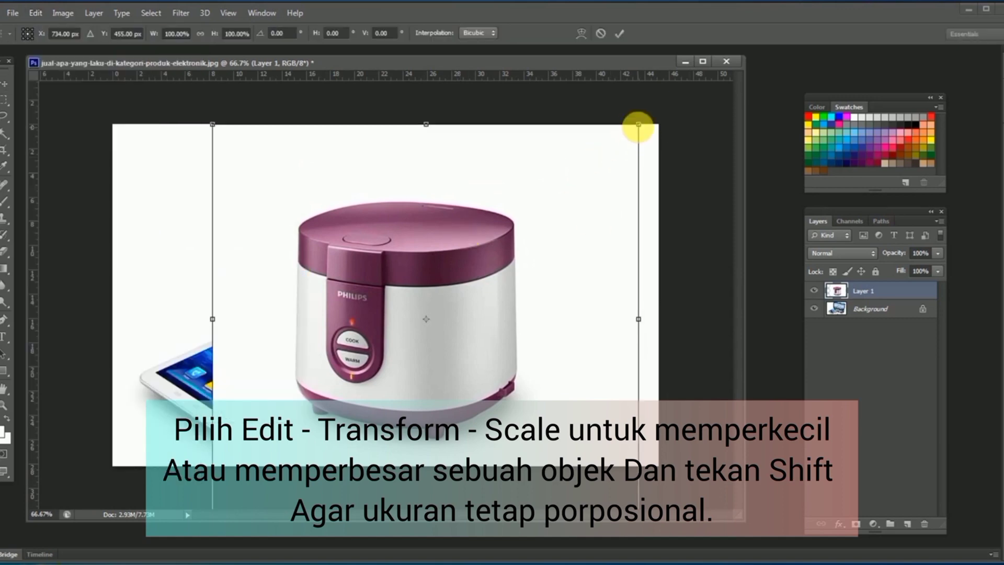
pyautogui.moveTo(644, 129); pyautogui.dragTo(433, 314)
pyautogui.moveTo(369, 381); pyautogui.dragTo(299, 215)
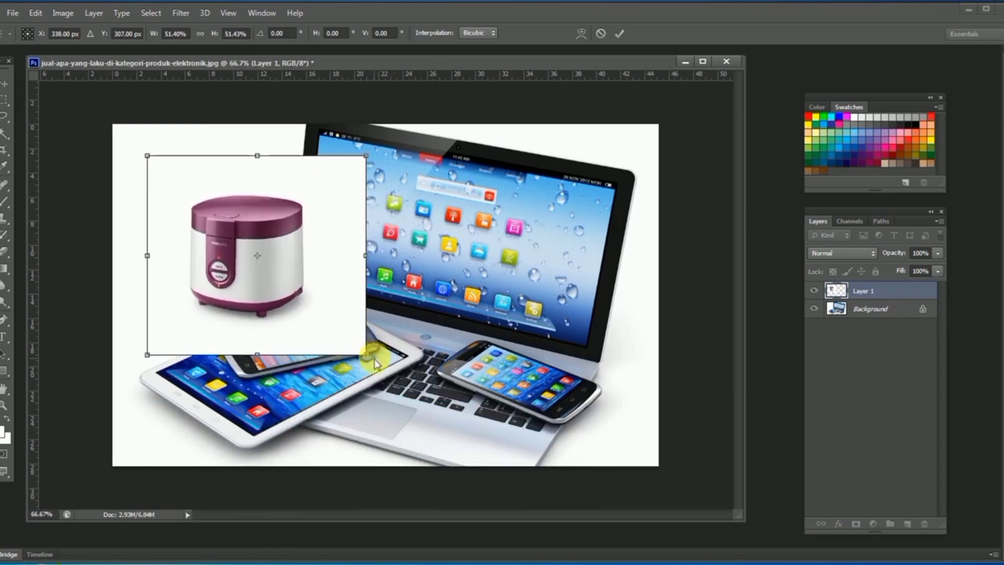
pyautogui.moveTo(371, 357); pyautogui.dragTo(295, 270)
pyautogui.press('Return')
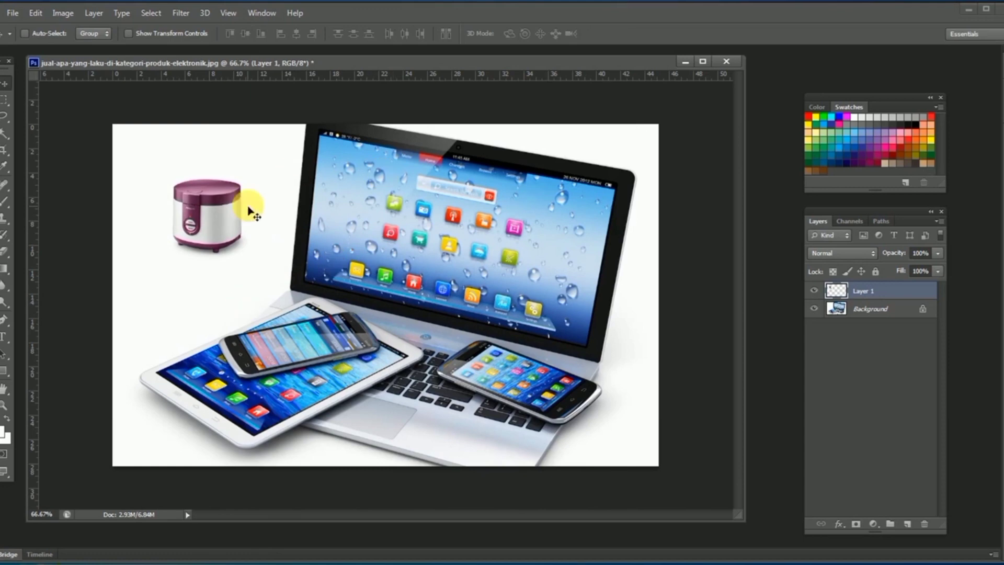
# Duplicate the small rice cooker onto the phone resting on the laptop, and delete the copy's left part using a rectangular marquee selection.
pyautogui.moveTo(231, 217); pyautogui.dragTo(594, 362)
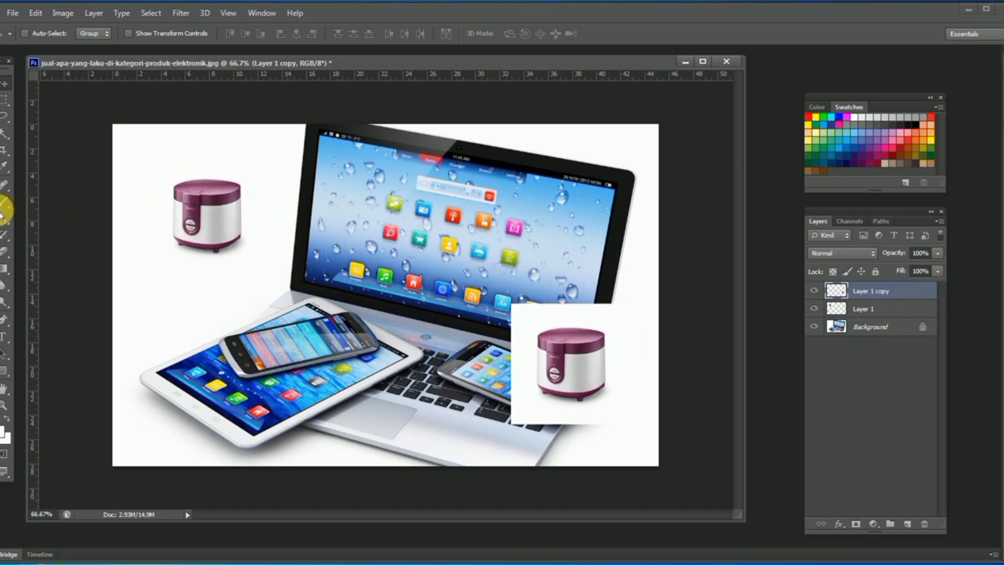
pyautogui.click(6, 100)
pyautogui.moveTo(498, 273); pyautogui.dragTo(570, 429)
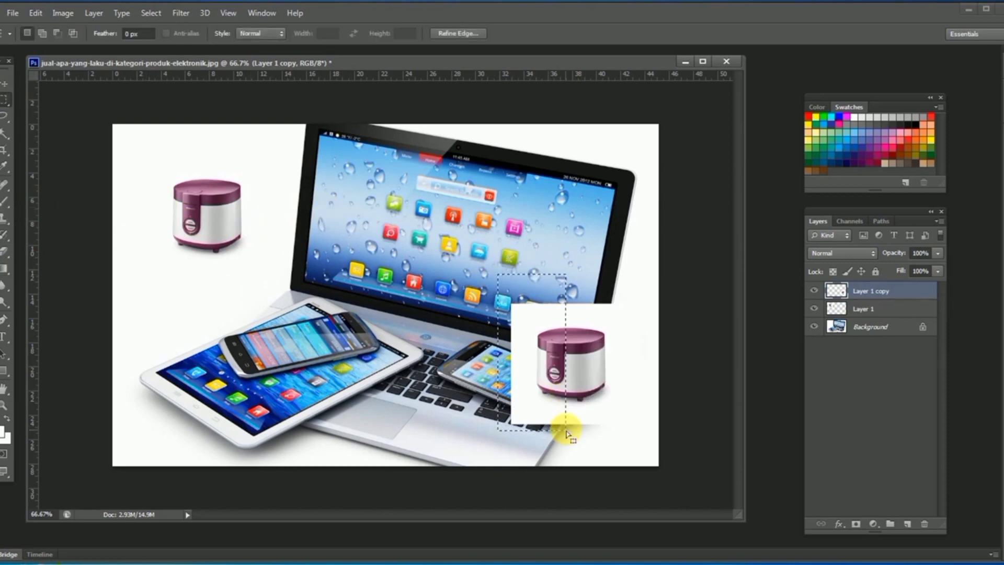
pyautogui.press('Delete')
pyautogui.hotkey('ctrl', 'd')
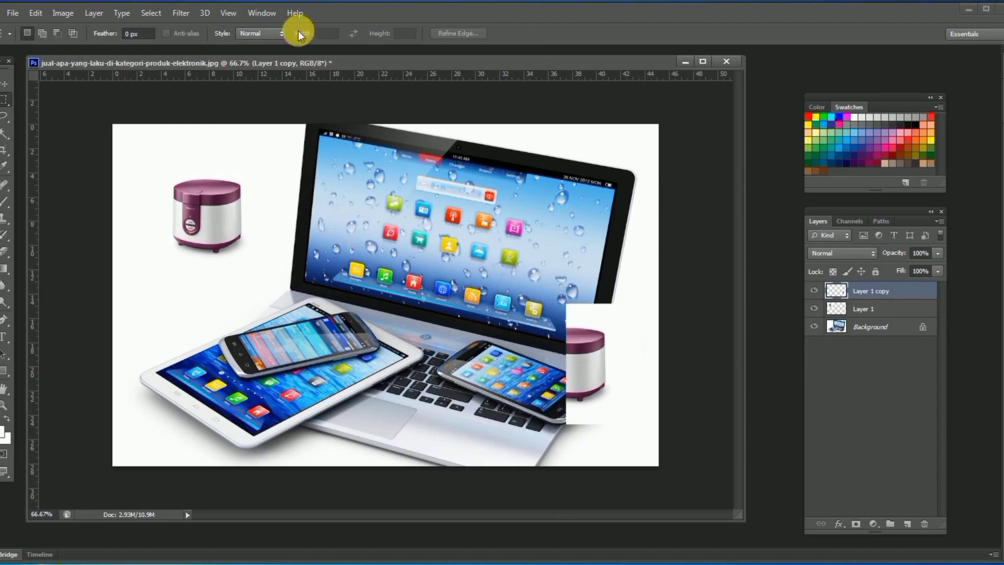
# Show the History panel and place it over the right edge of the laptop image.
pyautogui.click(267, 14)
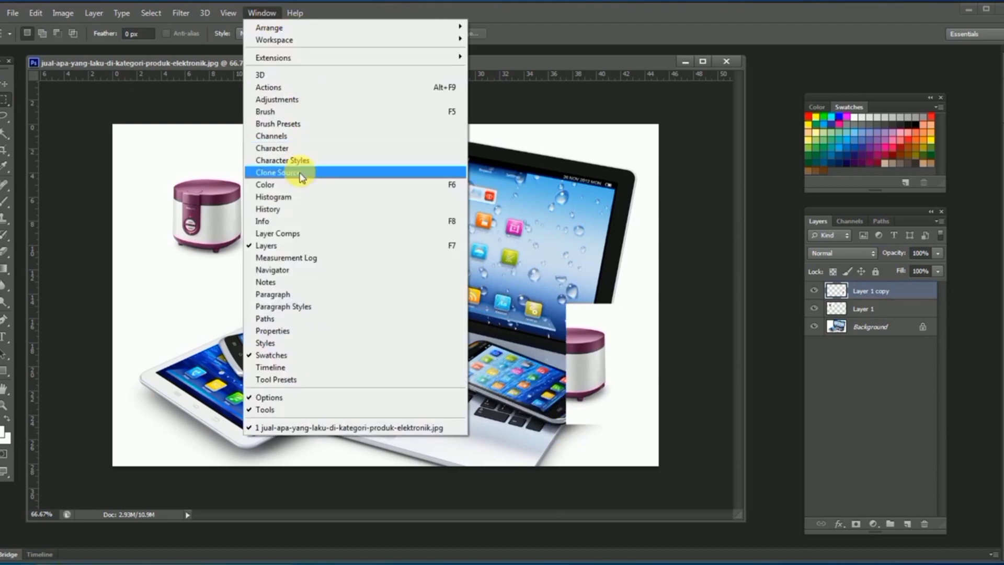
pyautogui.click(394, 210)
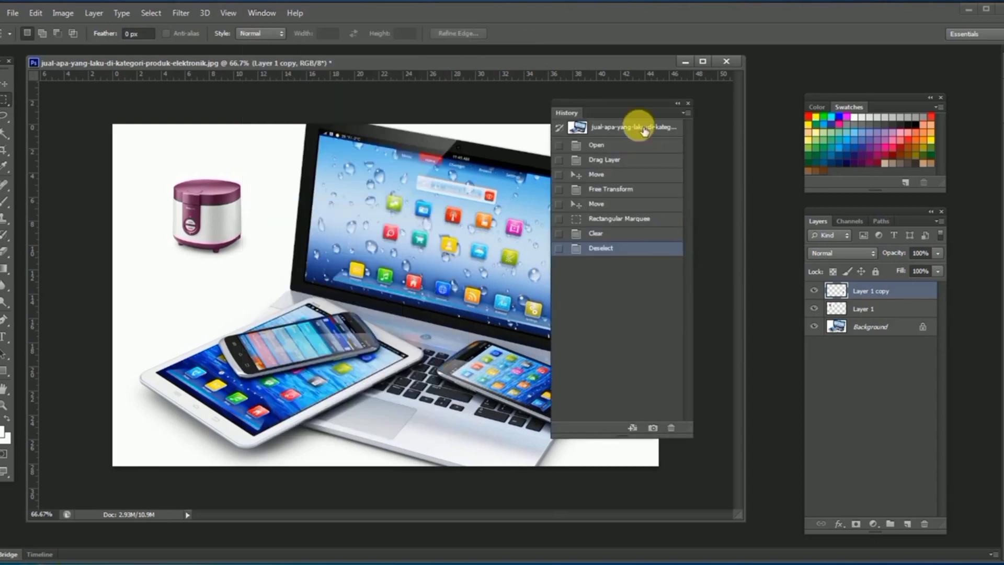
pyautogui.moveTo(637, 101); pyautogui.dragTo(709, 144)
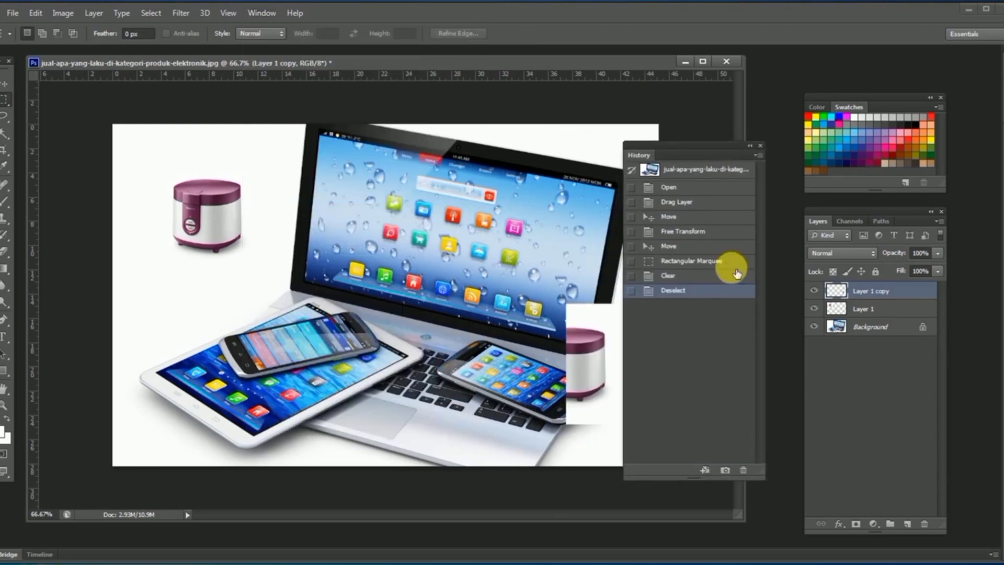
# Step through the history from the last Move to Deselect, and back via Rectangular Marquee, Free Transform, Drag Layer and Open to the opening snapshot.
pyautogui.click(708, 247)
pyautogui.click(686, 263)
pyautogui.click(690, 277)
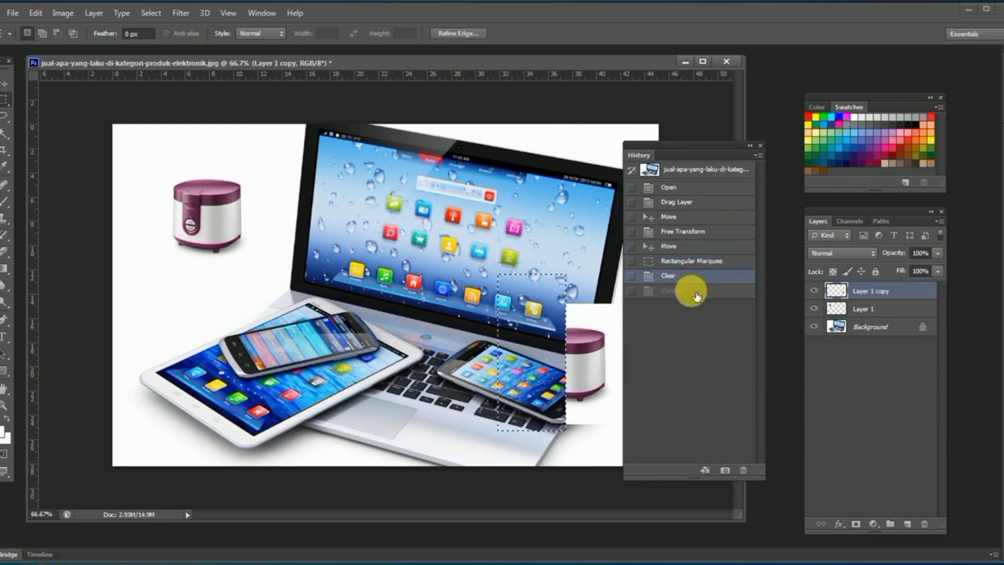
pyautogui.click(688, 291)
pyautogui.click(695, 264)
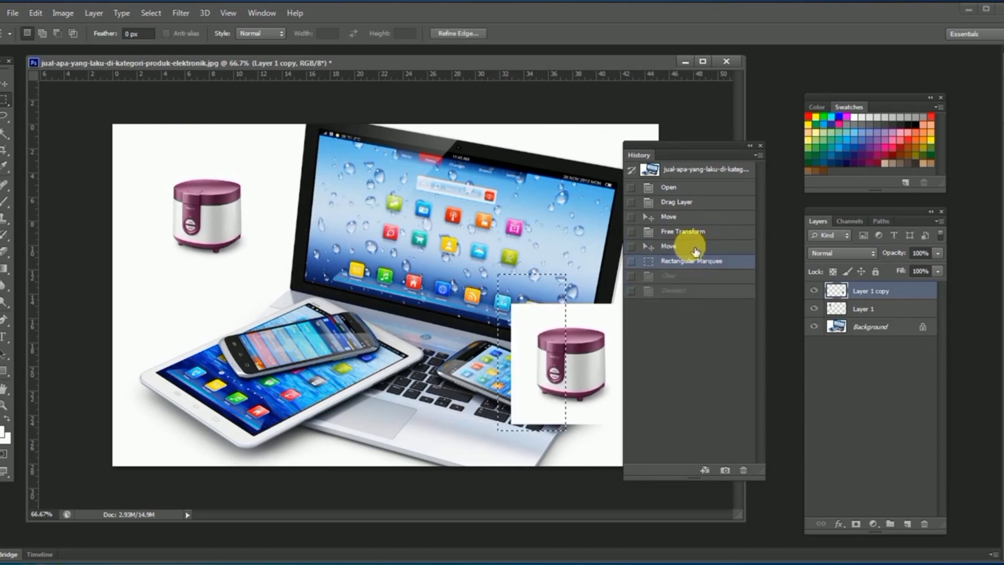
pyautogui.click(689, 231)
pyautogui.click(695, 202)
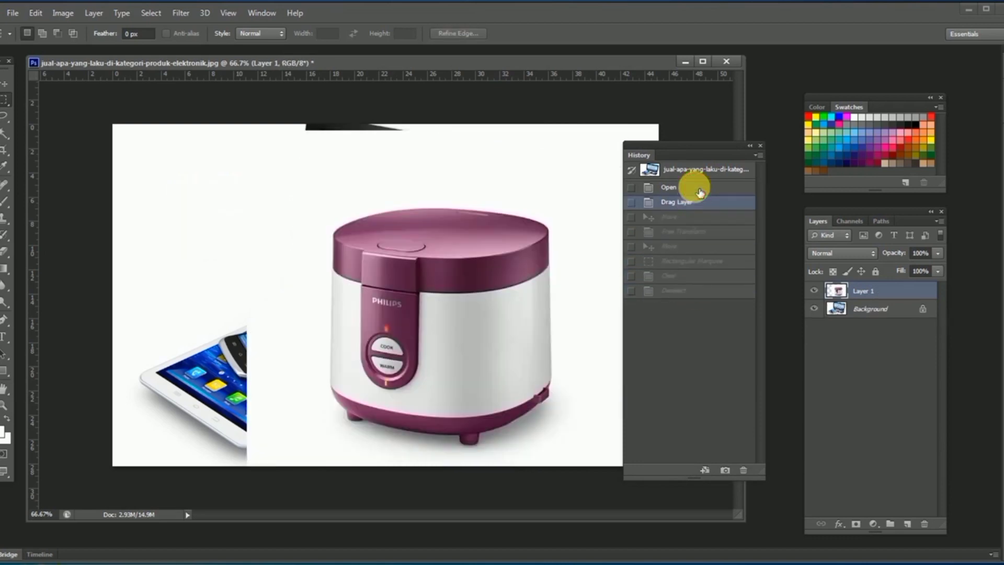
pyautogui.click(700, 189)
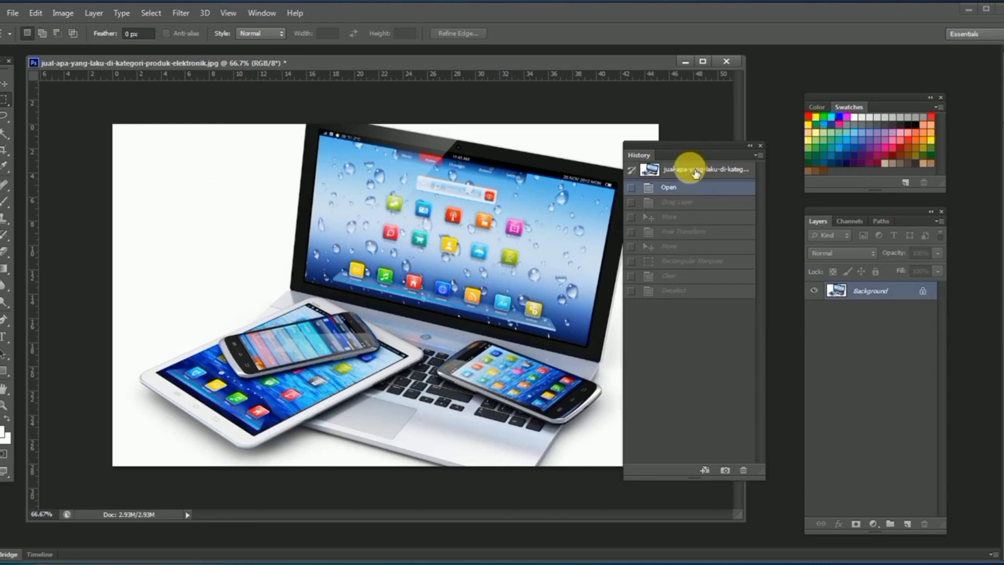
pyautogui.click(696, 171)
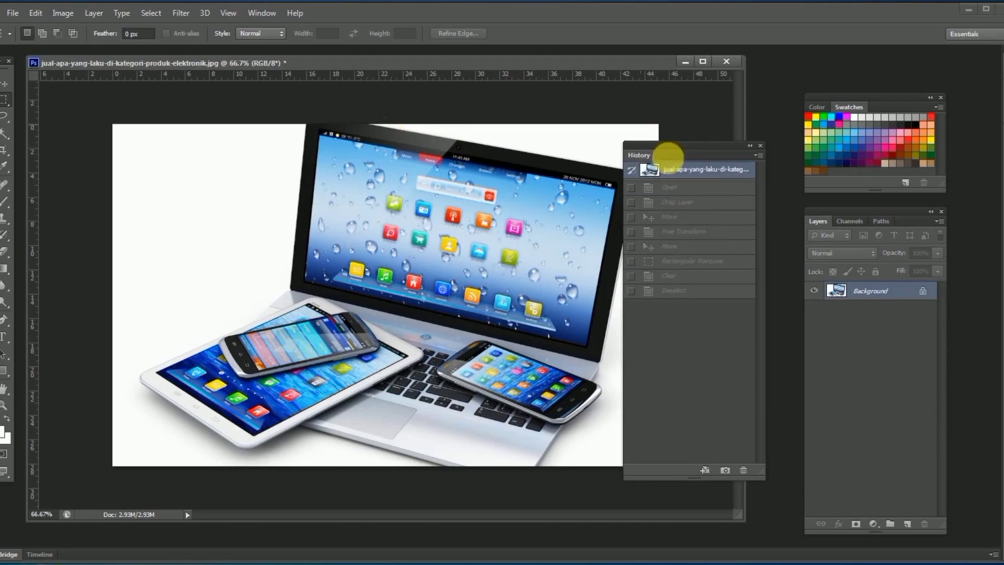
# Close the History panel and close the laptop image without saving changes.
pyautogui.click(760, 146)
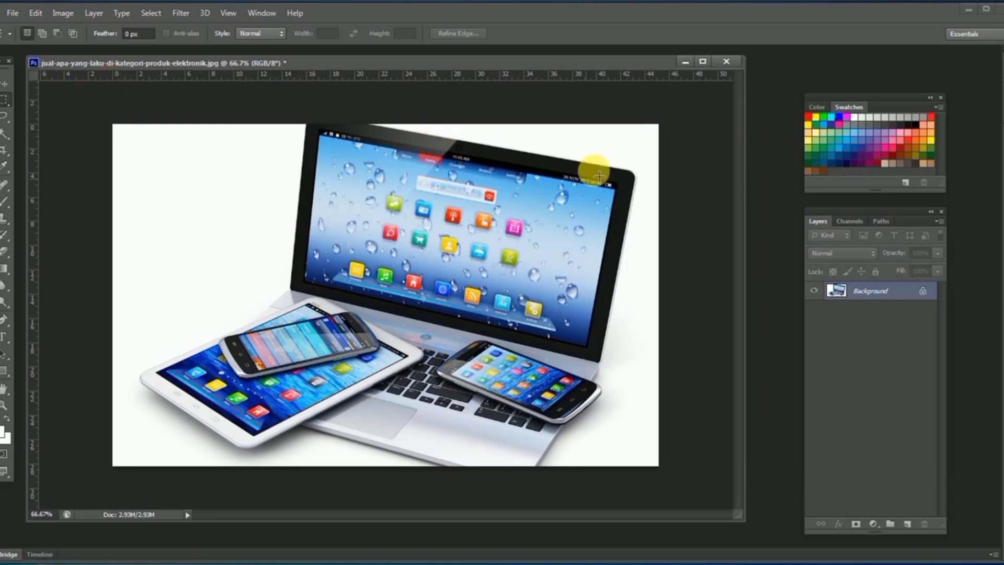
pyautogui.click(726, 62)
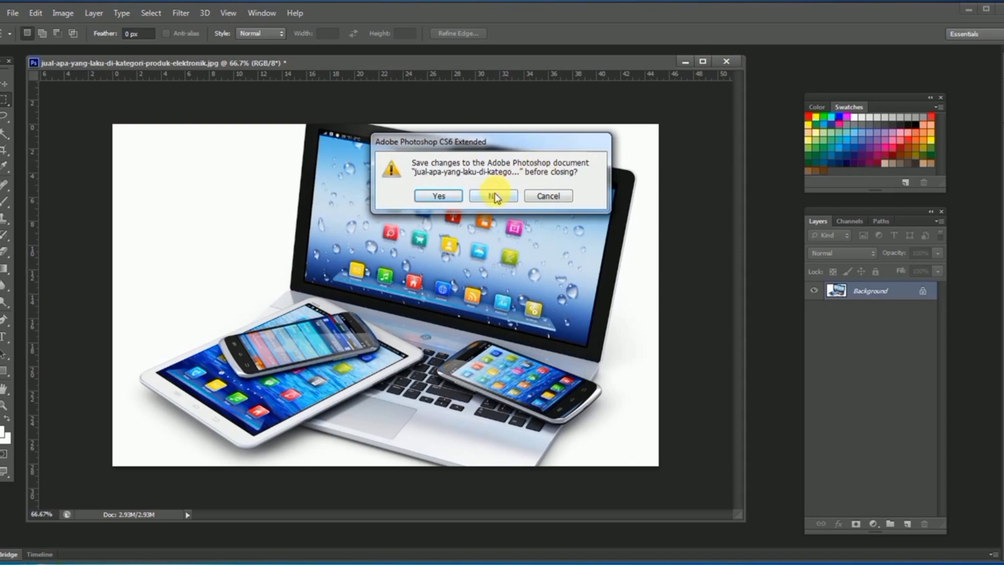
pyautogui.click(494, 197)
# Start a new document measured in centimeters, with a width of 21 and a height of 29.7.
pyautogui.click(13, 14)
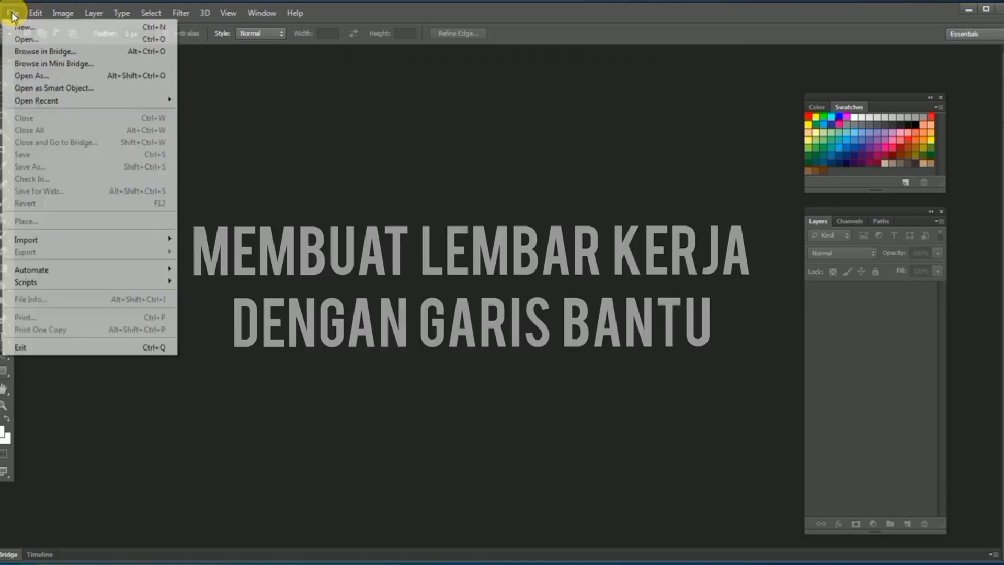
pyautogui.click(21, 26)
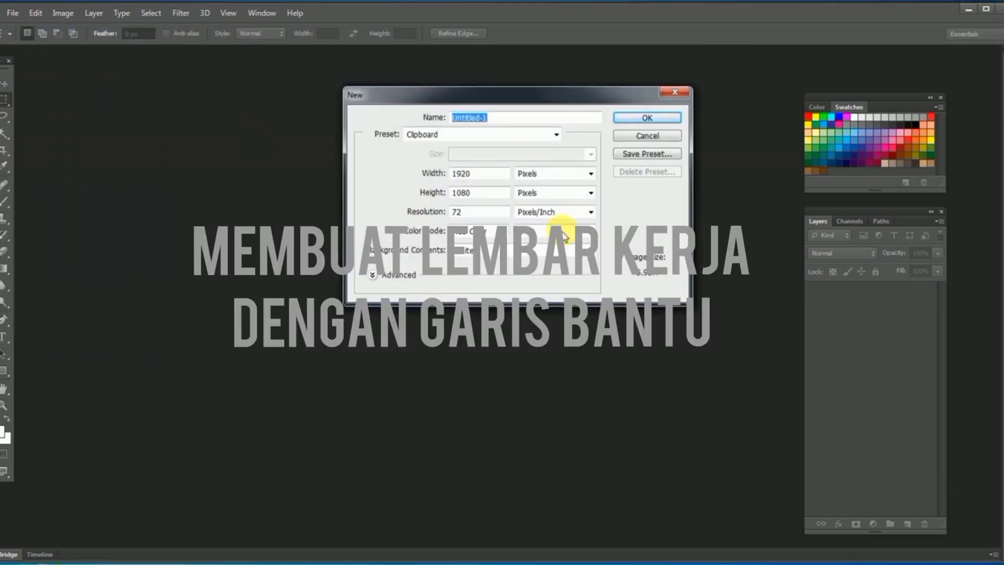
pyautogui.click(551, 176)
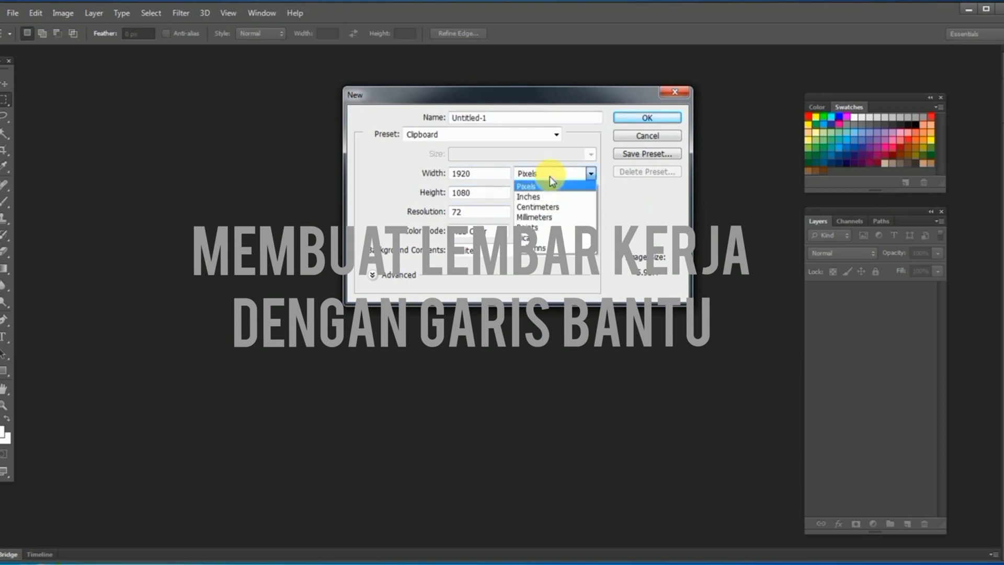
pyautogui.click(539, 207)
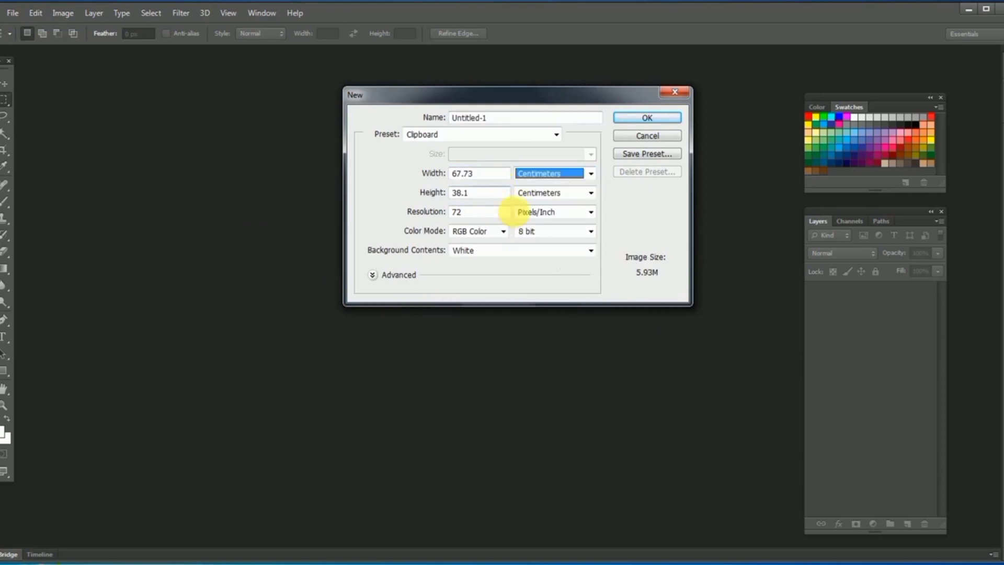
pyautogui.click(424, 177)
pyautogui.write('21')
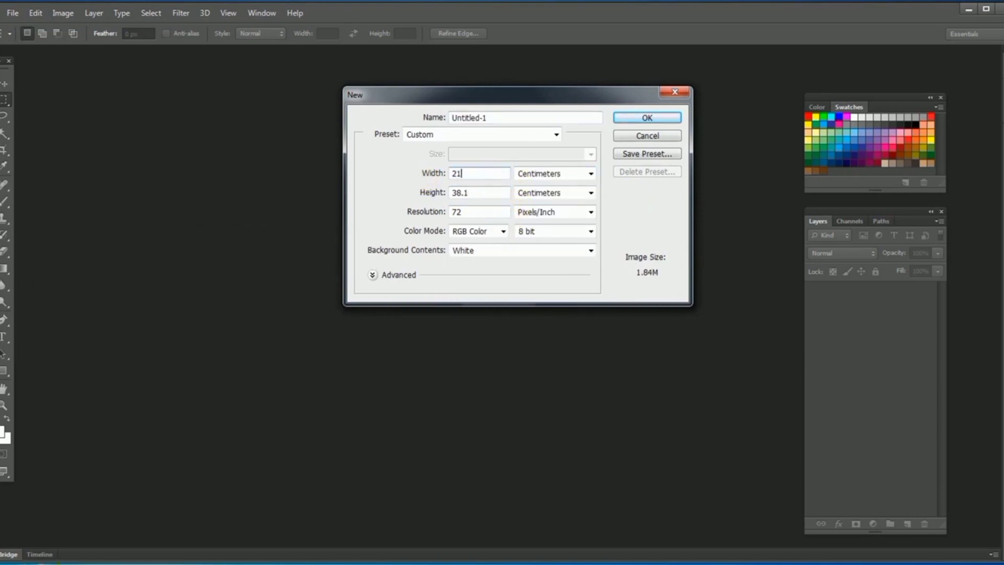
pyautogui.click(427, 193)
pyautogui.write('29.7')
# Set the resolution to 300 pixels/inch, name the document "new" and create it.
pyautogui.click(425, 216)
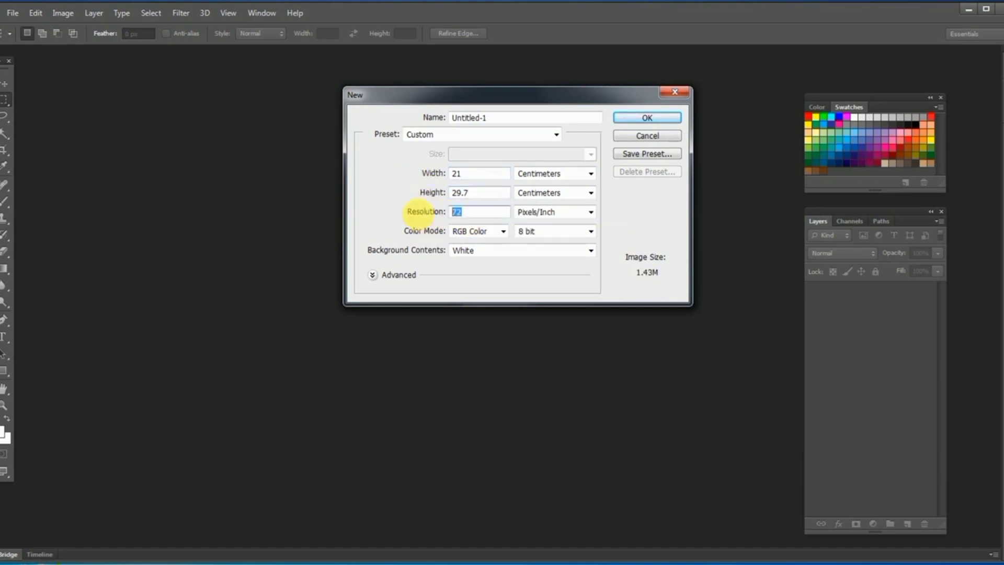
pyautogui.write('300')
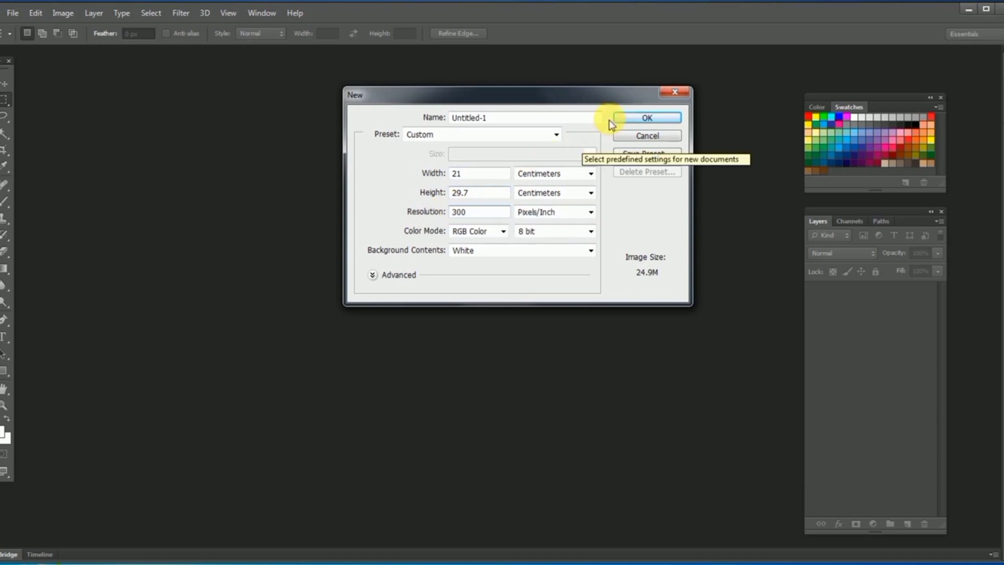
pyautogui.click(430, 121)
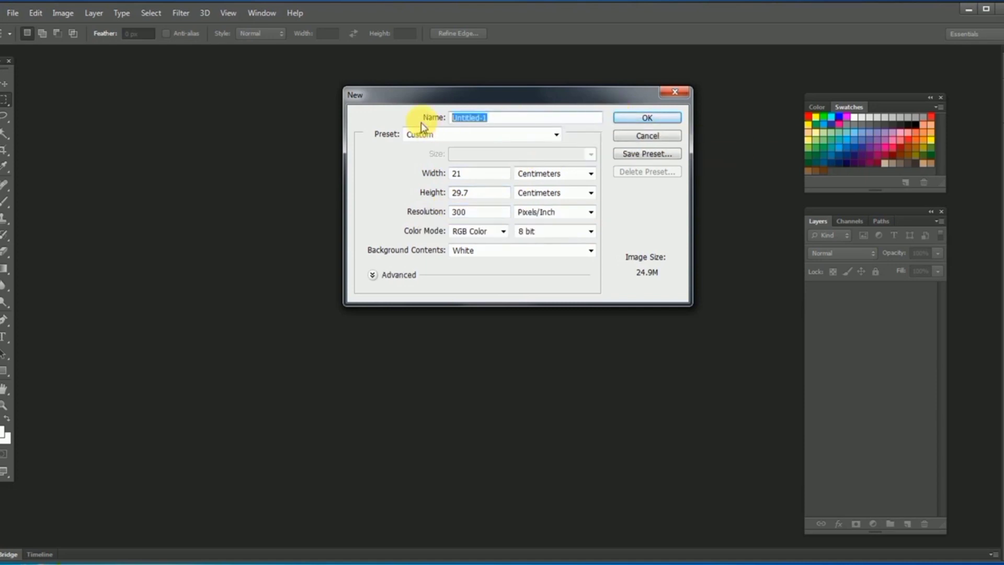
pyautogui.write('new')
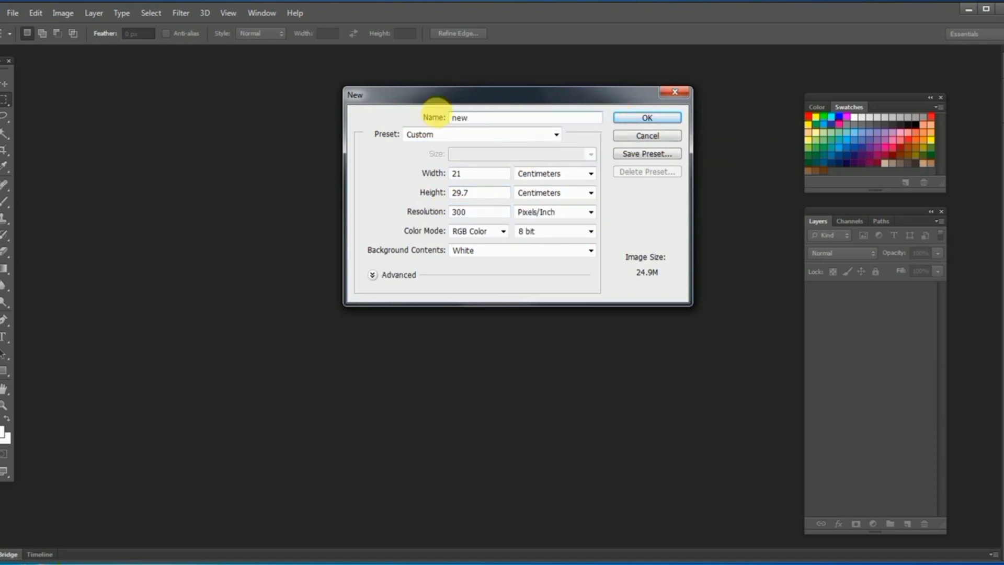
pyautogui.click(644, 118)
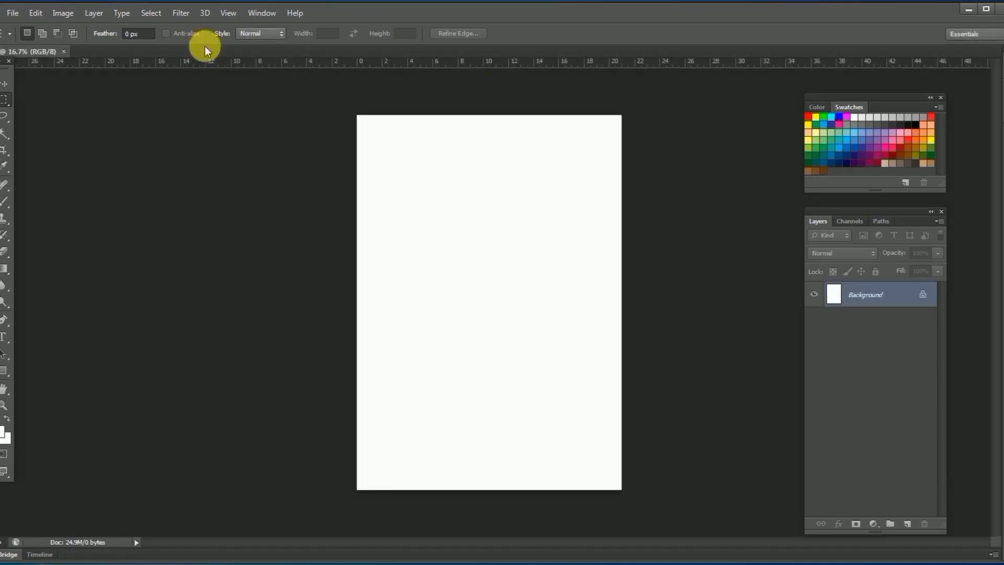
# Select the Move tool, undock the new document into a floating window and enlarge the window around the page.
pyautogui.click(4, 84)
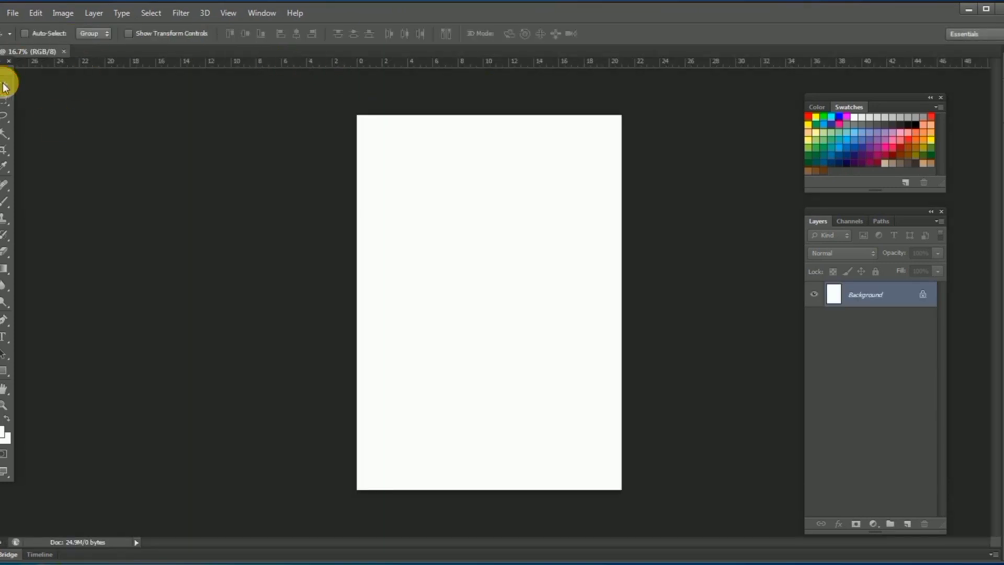
pyautogui.moveTo(36, 52); pyautogui.dragTo(211, 94)
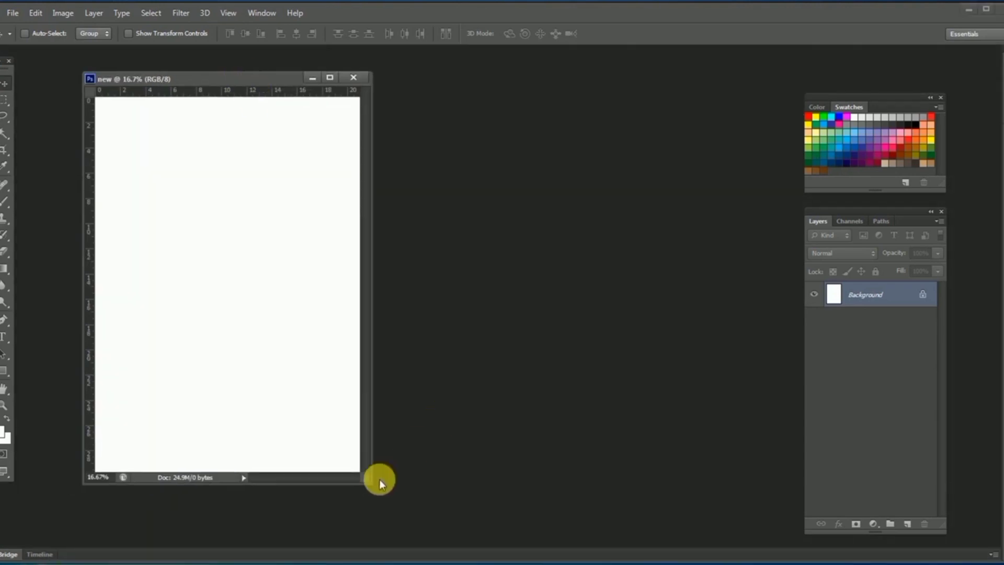
pyautogui.moveTo(375, 485); pyautogui.dragTo(511, 538)
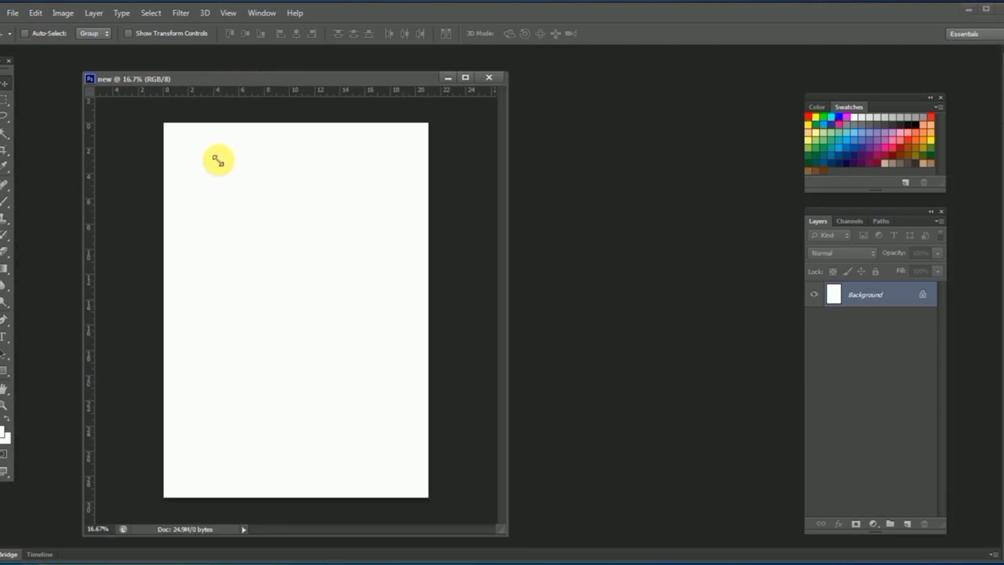
# Zoom in on the page's upper-left corner to 66.67% and widen the document window.
pyautogui.scroll(4, 209, 150)
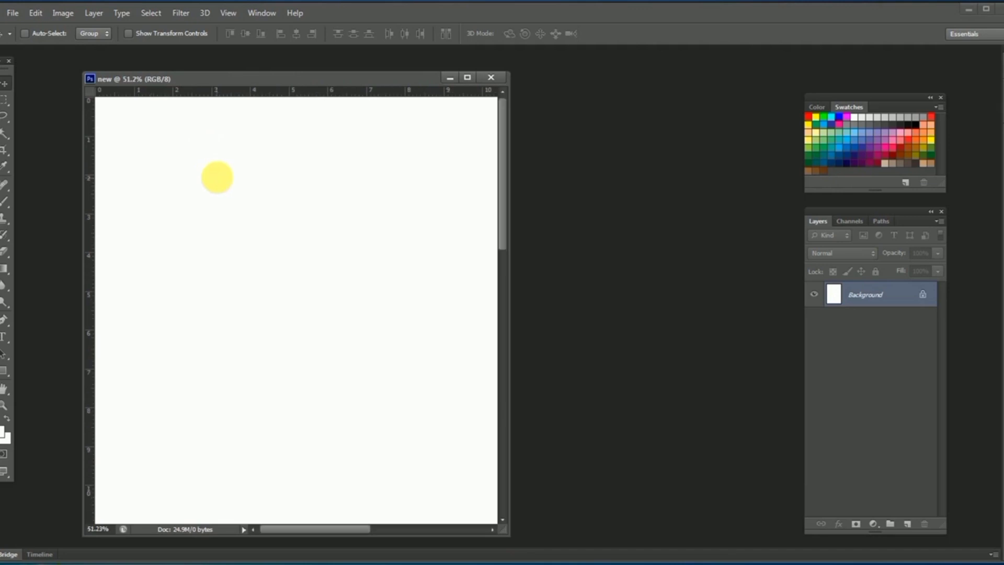
pyautogui.click(151, 147)
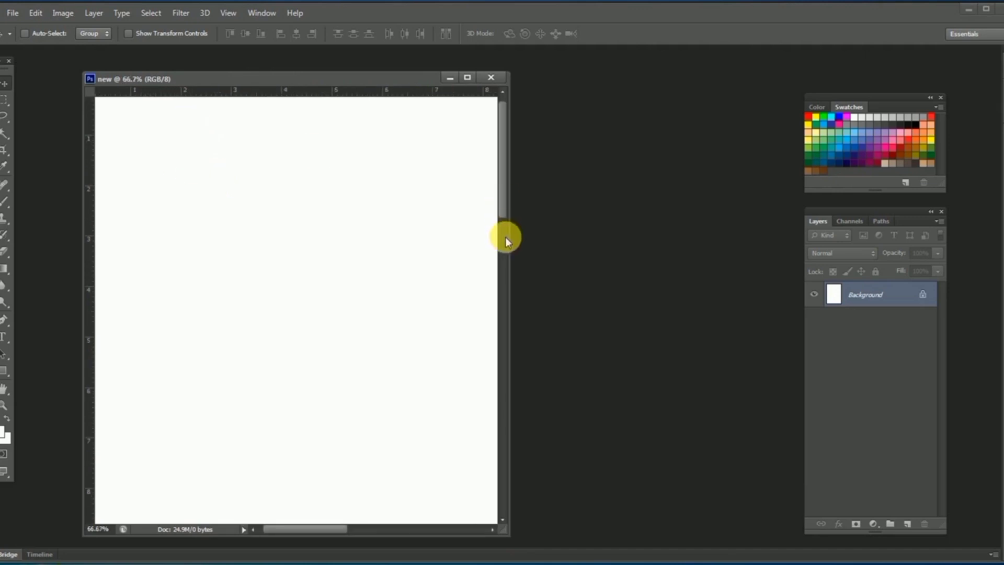
pyautogui.moveTo(511, 243); pyautogui.dragTo(746, 245)
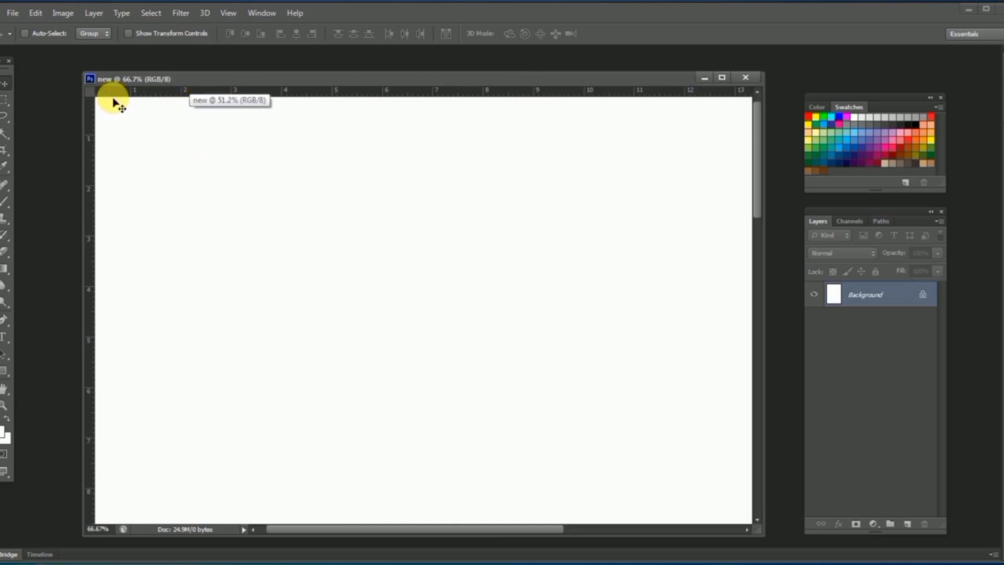
# Add a vertical guide at about 1.9 cm and a horizontal guide at about 2 cm from the page's upper-left corner.
pyautogui.click(400, 564)
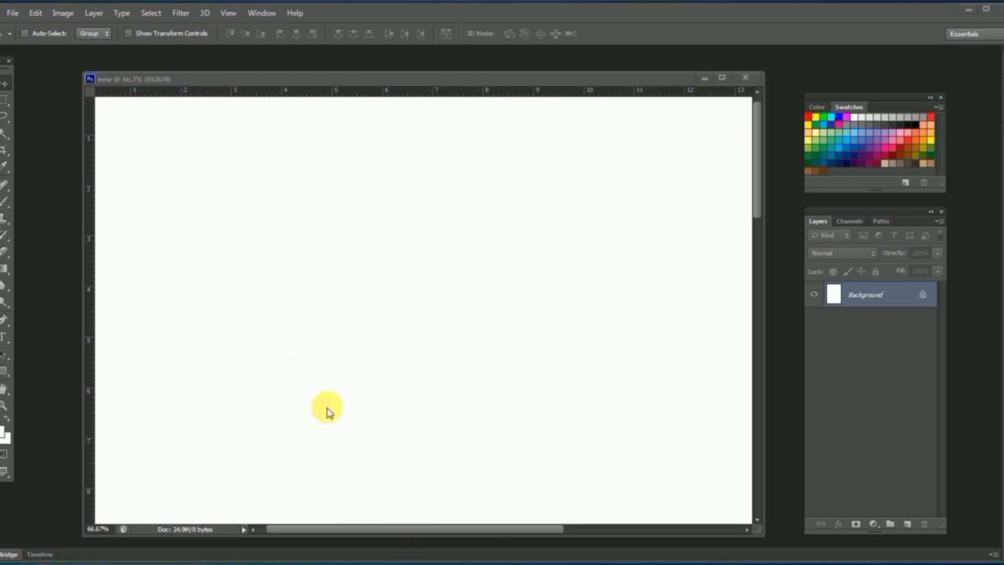
pyautogui.moveTo(260, 80); pyautogui.dragTo(223, 64)
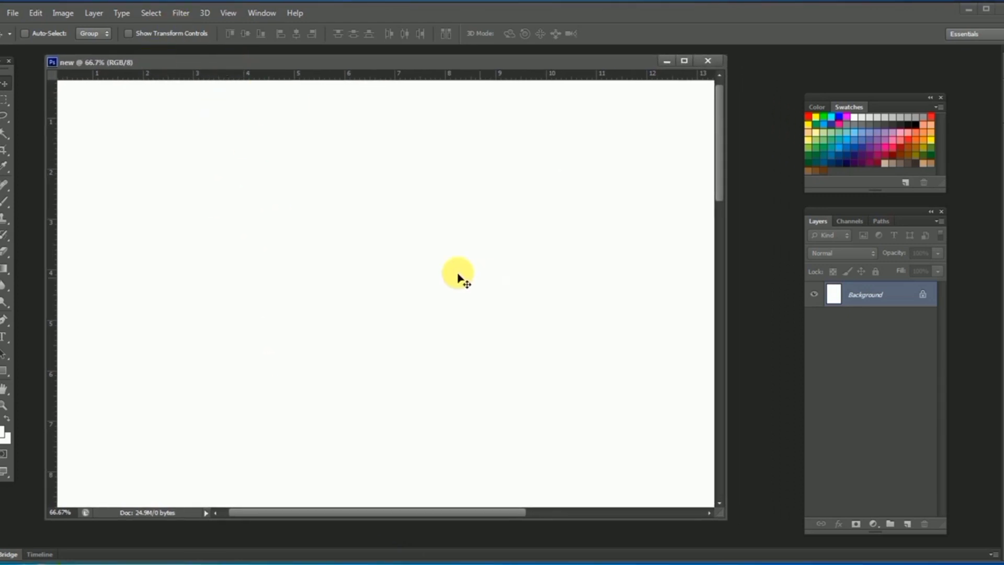
pyautogui.keyDown('alt'); pyautogui.click(406, 232); pyautogui.keyUp('alt')
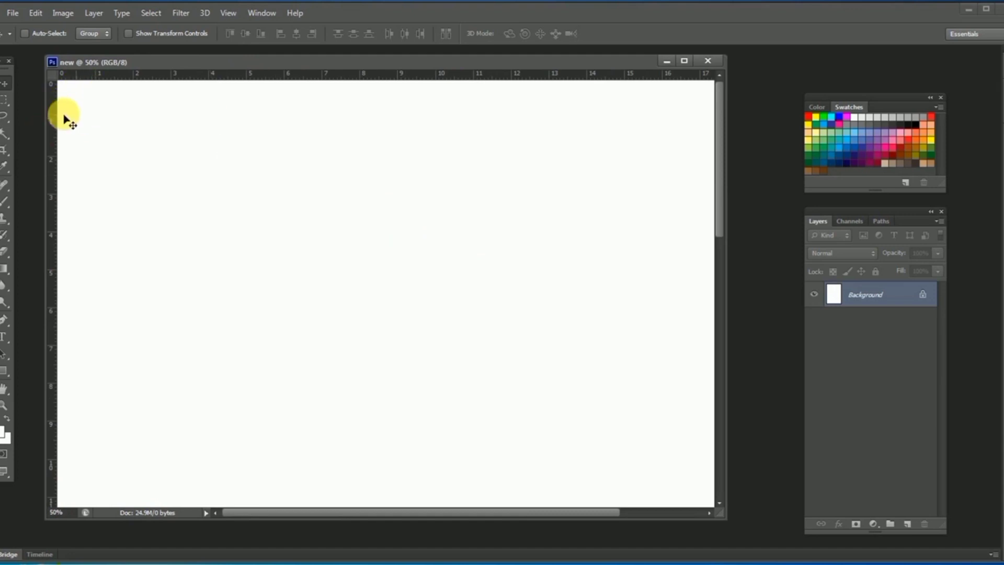
pyautogui.moveTo(54, 110); pyautogui.dragTo(129, 178)
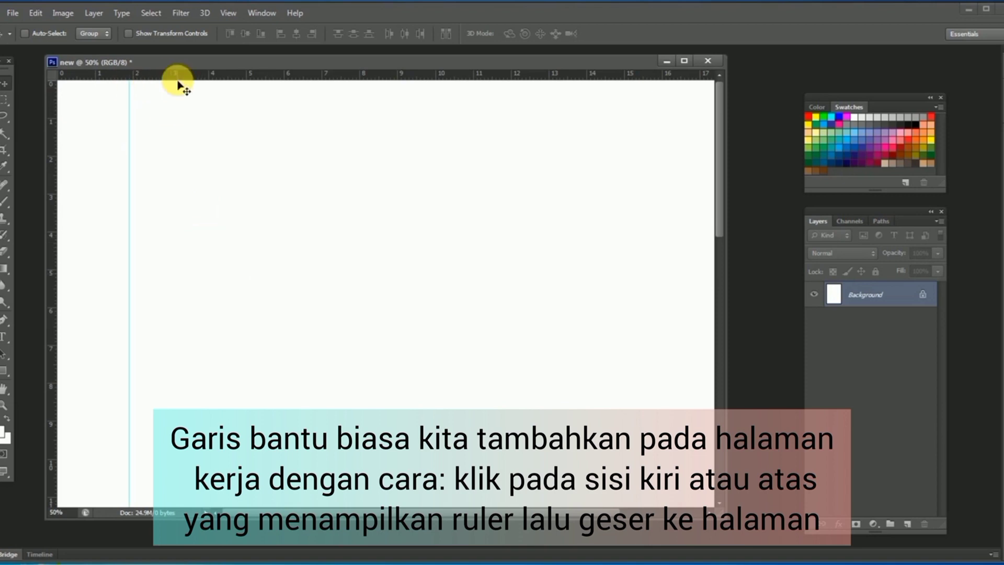
pyautogui.moveTo(167, 73); pyautogui.dragTo(164, 156)
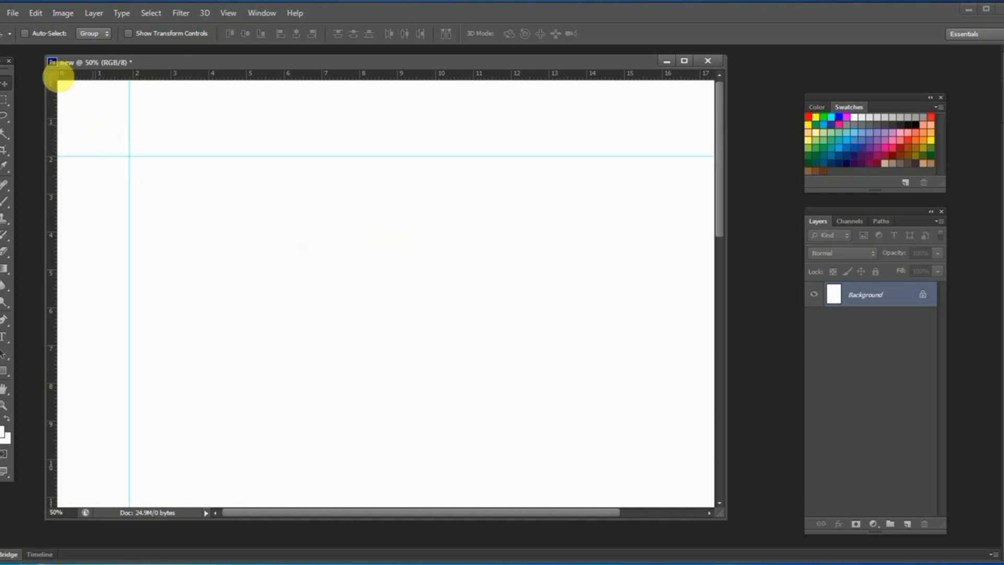
# Change the guide color to a custom bright magenta in the Guides, Grid & Slices preferences.
pyautogui.click(36, 15)
pyautogui.moveTo(150, 474)
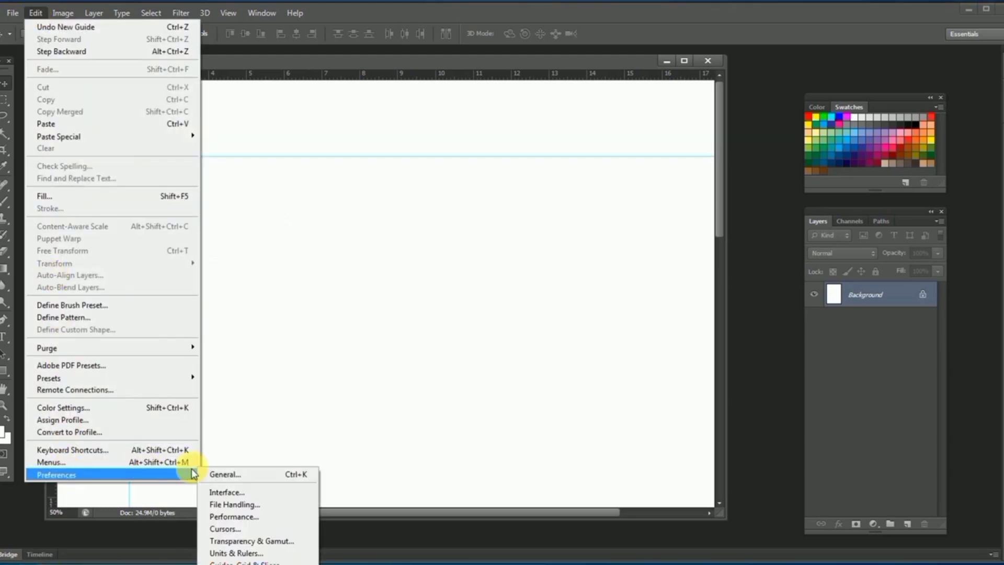
pyautogui.click(224, 475)
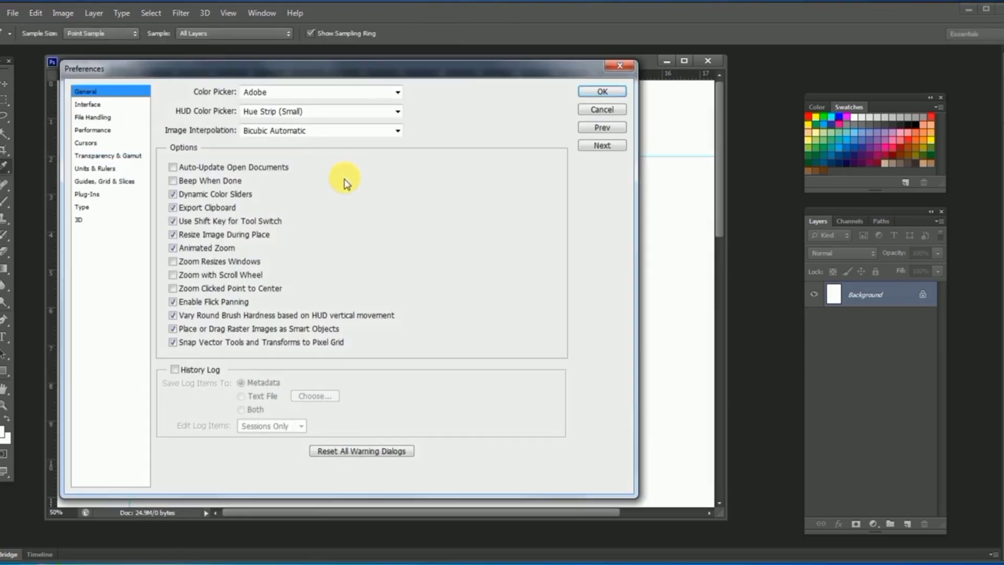
pyautogui.click(113, 183)
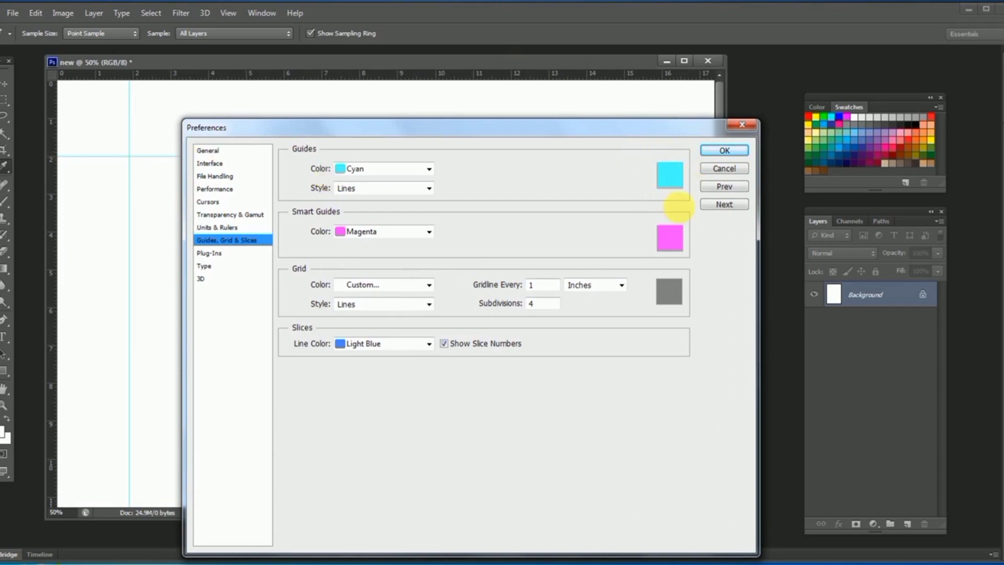
pyautogui.click(671, 175)
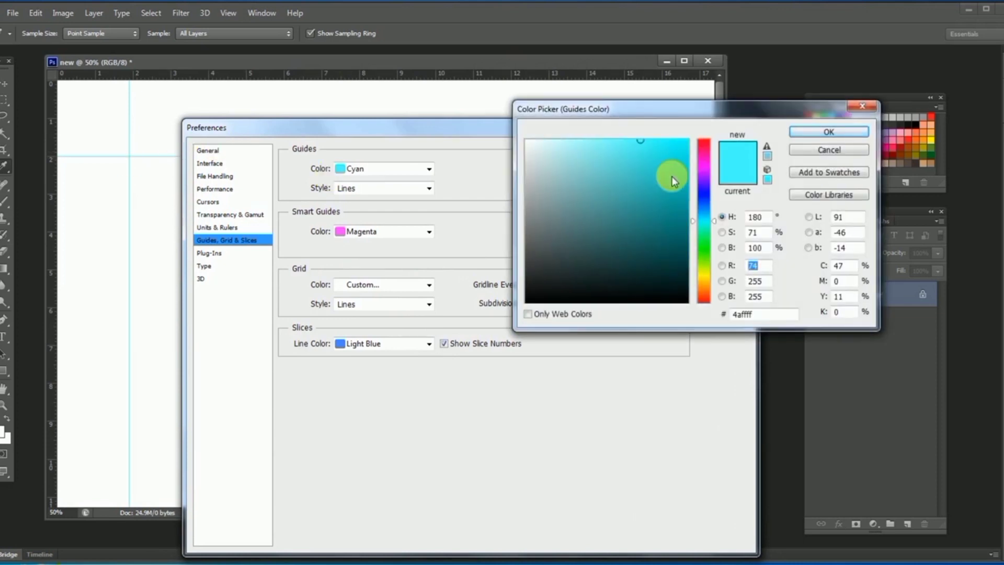
pyautogui.click(705, 164)
pyautogui.moveTo(639, 142); pyautogui.dragTo(624, 150)
pyautogui.moveTo(542, 215)
pyautogui.mouseDown()
pyautogui.moveTo(538, 223)
pyautogui.moveTo(533, 188)
pyautogui.mouseUp()
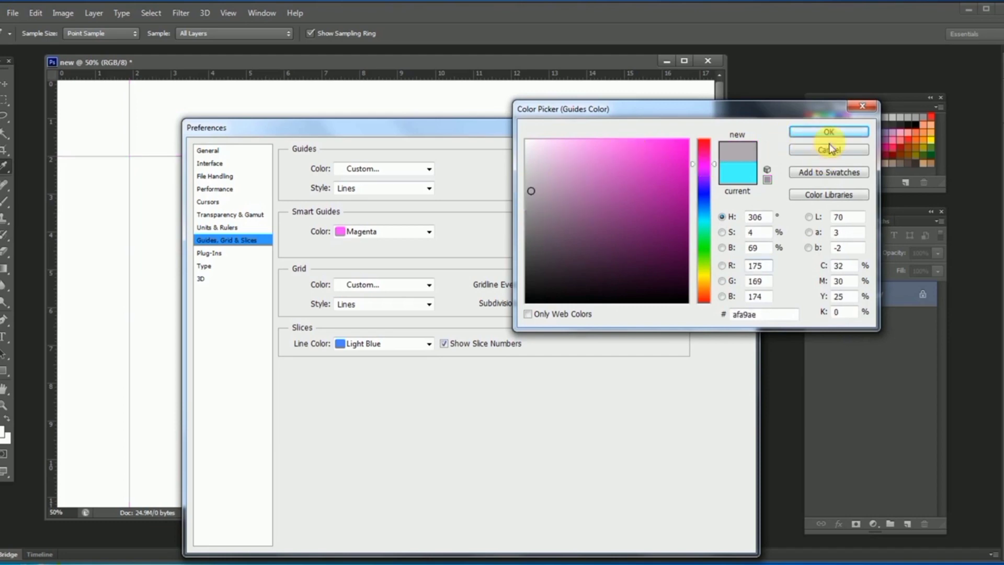
pyautogui.click(664, 146)
pyautogui.click(797, 132)
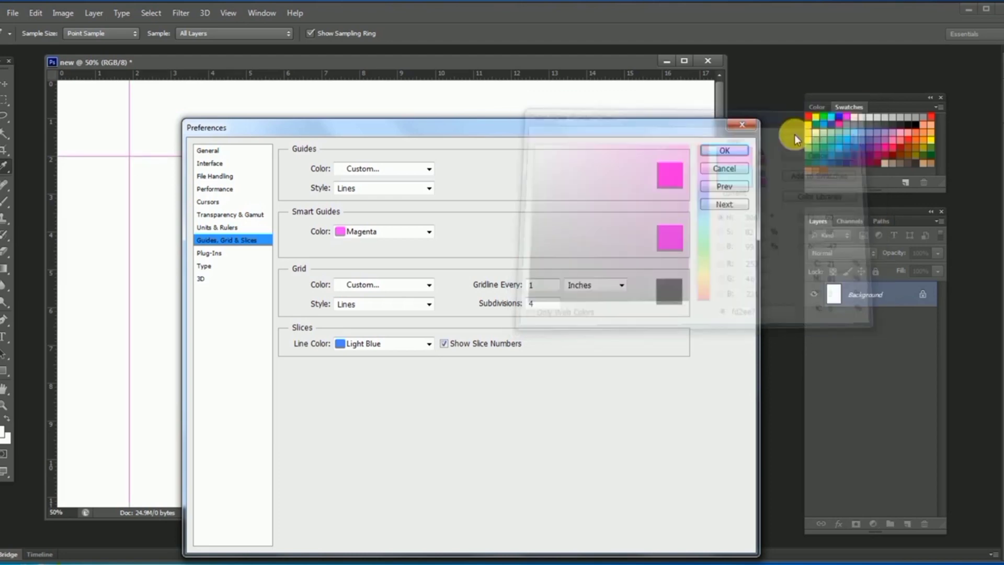
pyautogui.press('Return')
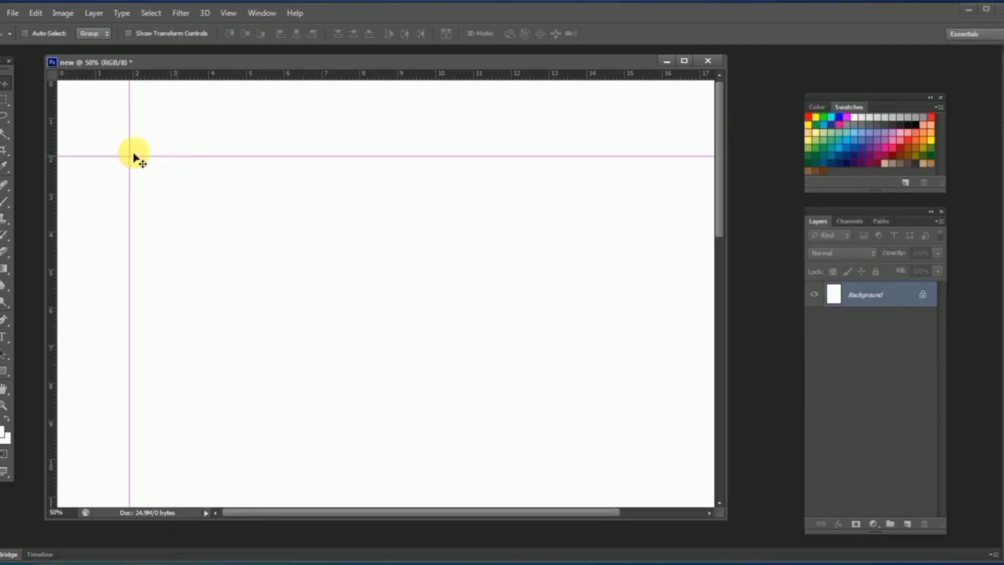
# Add a vertical guide at about 19.3 cm near the page's right edge and a horizontal guide at about 28 cm near its bottom edge.
pyautogui.keyDown('alt'); pyautogui.click(275, 232); pyautogui.keyUp('alt')
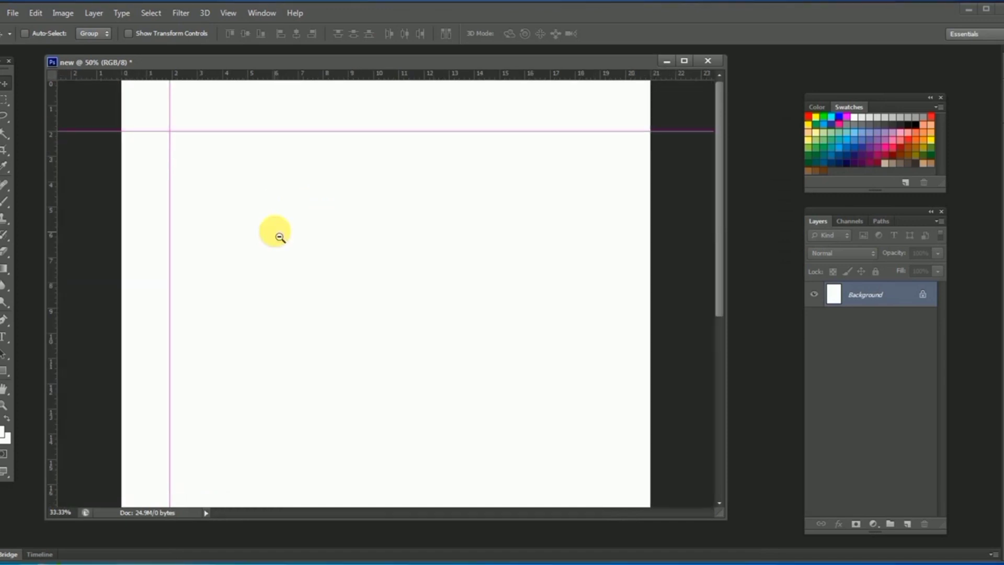
pyautogui.moveTo(51, 152); pyautogui.dragTo(554, 143)
pyautogui.keyDown('alt'); pyautogui.click(419, 280); pyautogui.keyUp('alt')
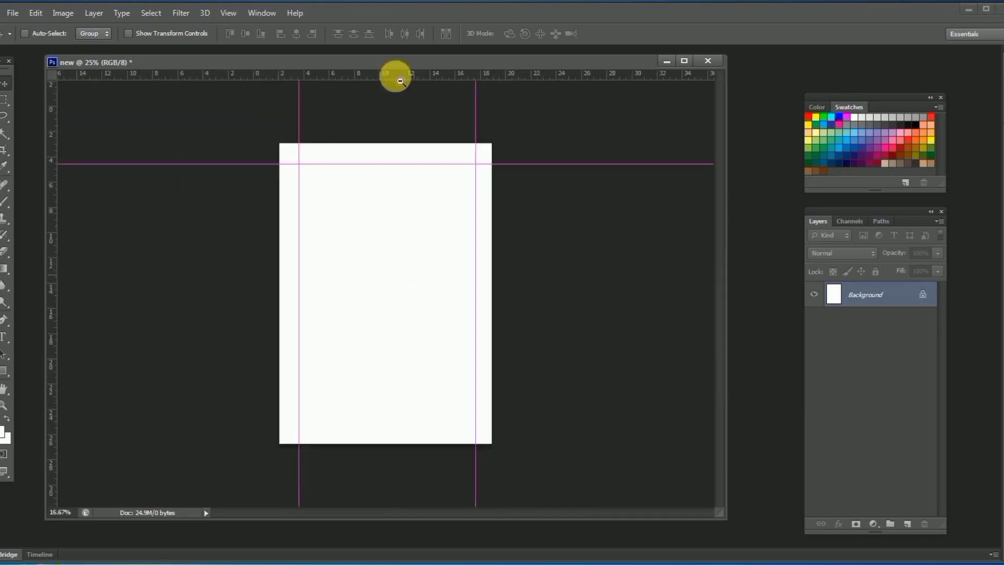
pyautogui.moveTo(390, 74); pyautogui.dragTo(390, 419)
# Move the vertical guide near the page's left edge to the 2 cm ruler mark.
pyautogui.click(411, 249)
pyautogui.hotkey('ctrl', '+')
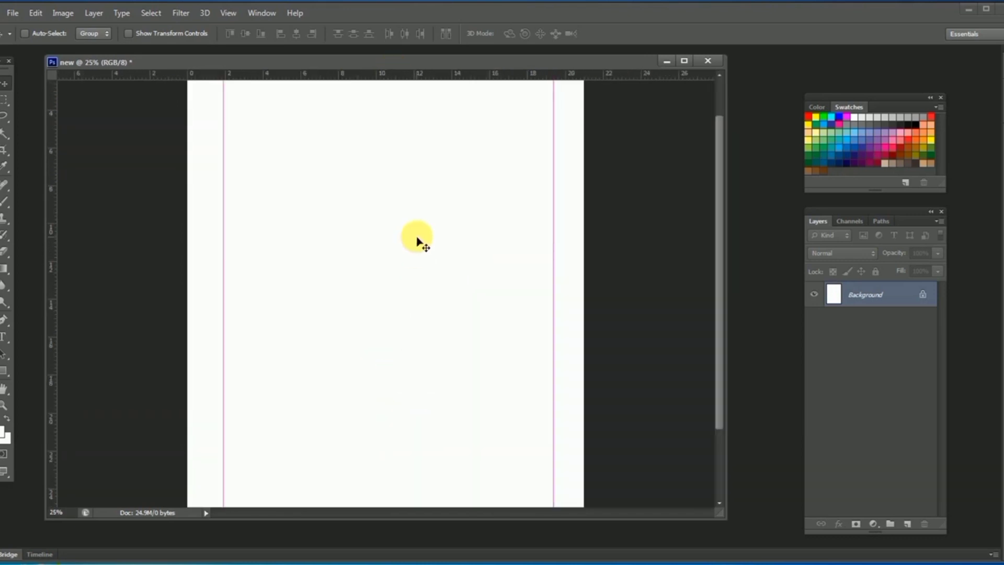
pyautogui.scroll(3, 418, 239)
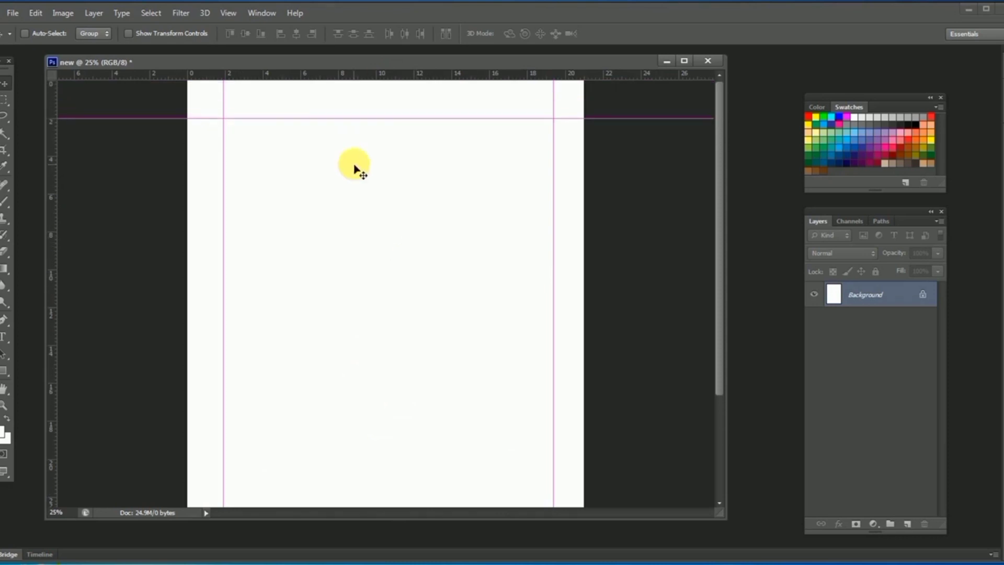
pyautogui.moveTo(198, 101); pyautogui.dragTo(261, 163)
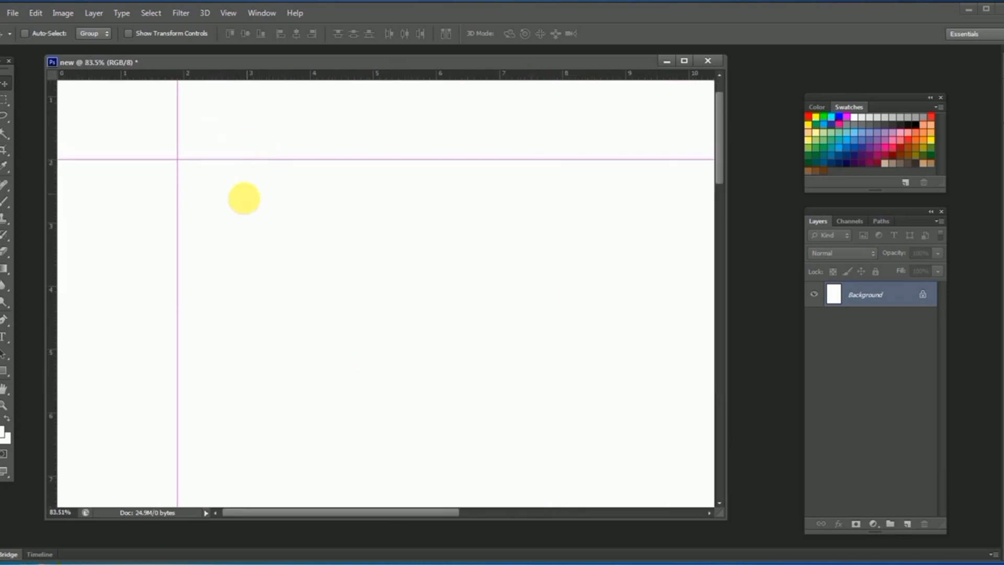
pyautogui.scroll(2, 240, 197)
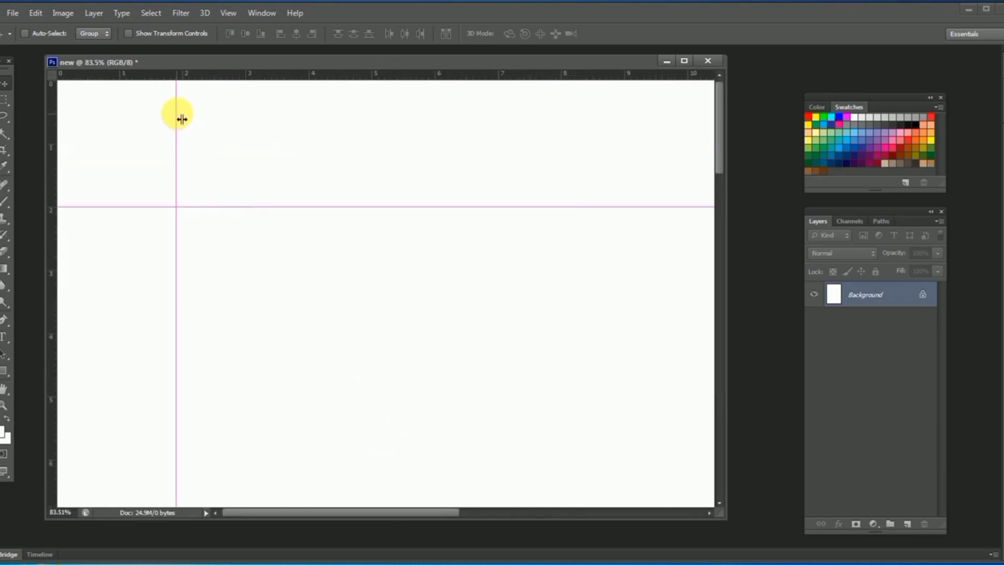
pyautogui.moveTo(180, 120); pyautogui.dragTo(186, 117)
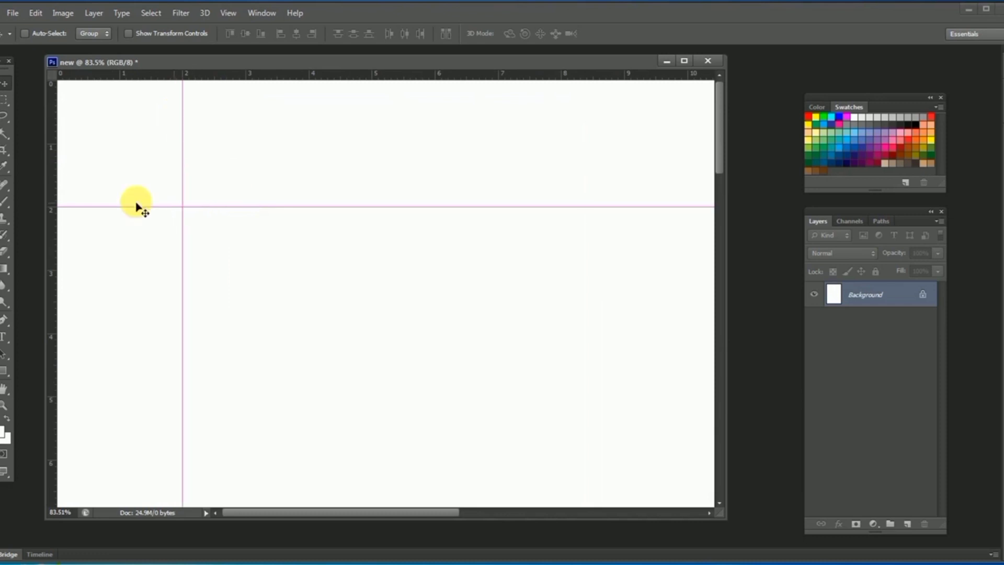
# Set the ruler origin to the page's lower-right corner.
pyautogui.keyDown('alt'); pyautogui.click(377, 259); pyautogui.keyUp('alt')
pyautogui.click(435, 277)
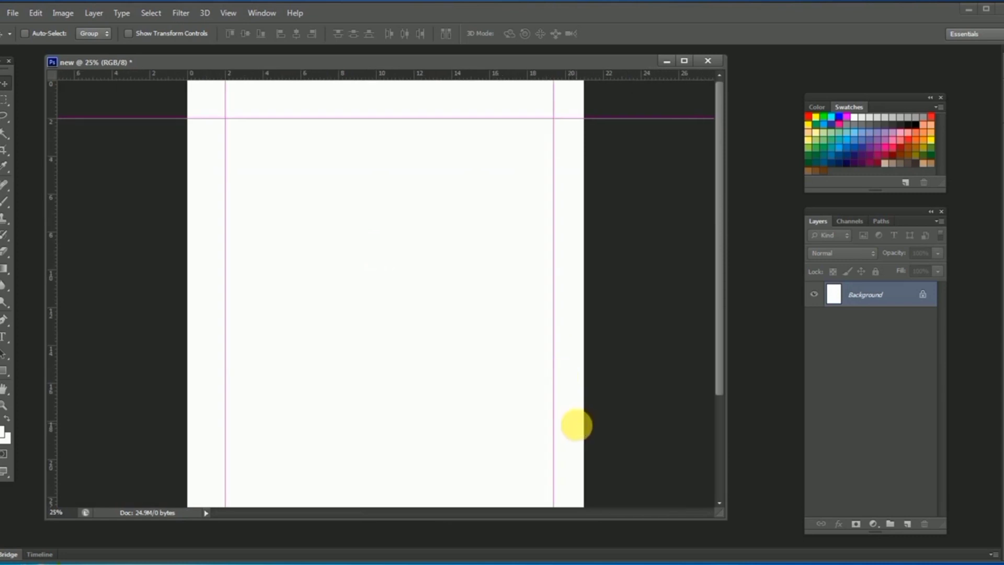
pyautogui.scroll(-5, 559, 314)
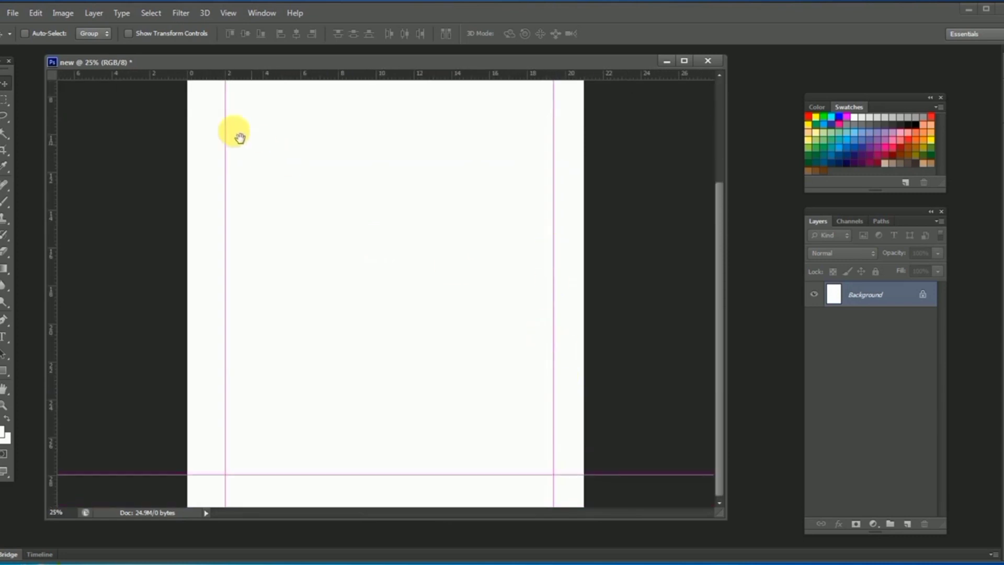
pyautogui.moveTo(230, 105); pyautogui.dragTo(240, 206)
pyautogui.moveTo(244, 150); pyautogui.dragTo(249, 283)
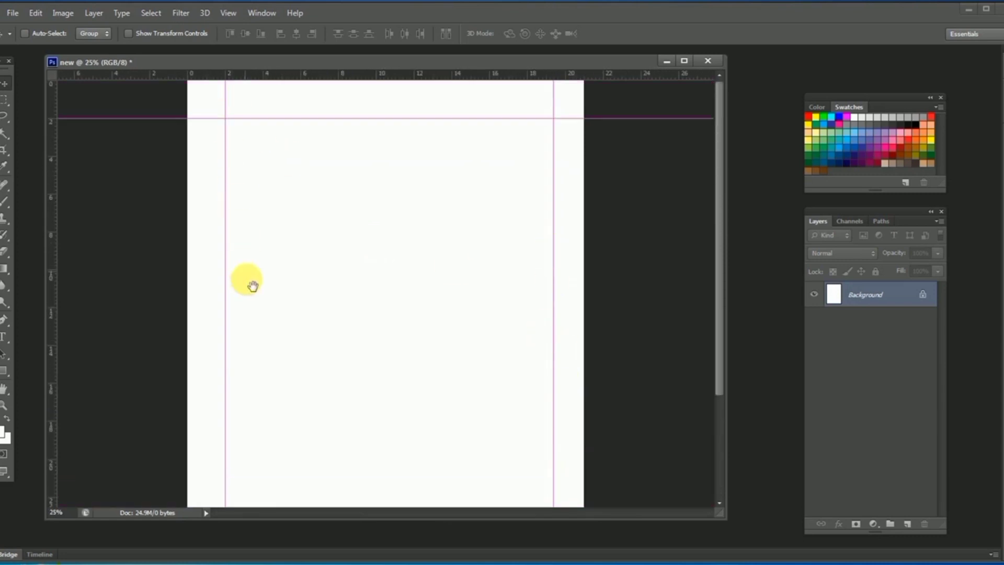
pyautogui.click(208, 108)
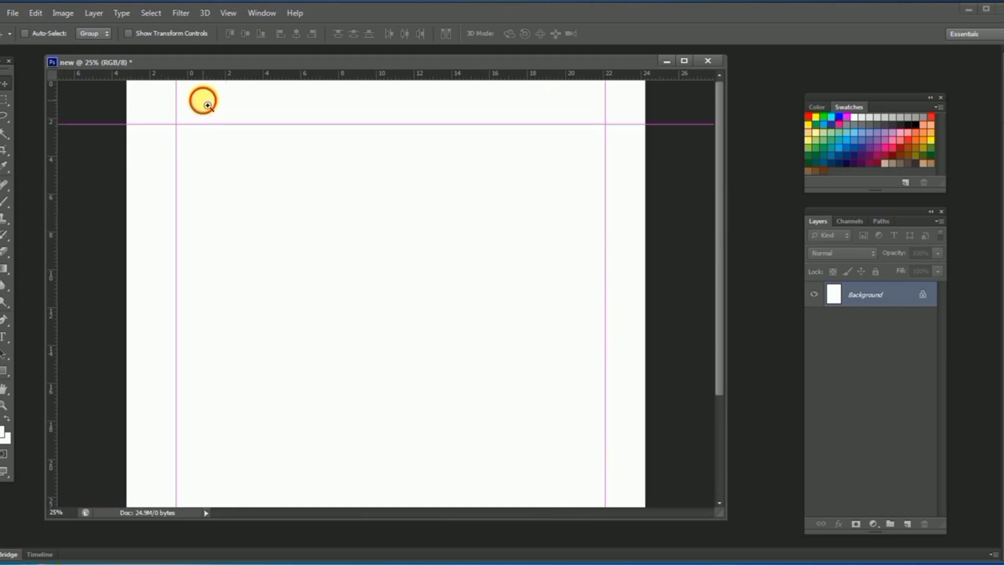
pyautogui.click(201, 100)
pyautogui.moveTo(80, 105); pyautogui.dragTo(92, 247)
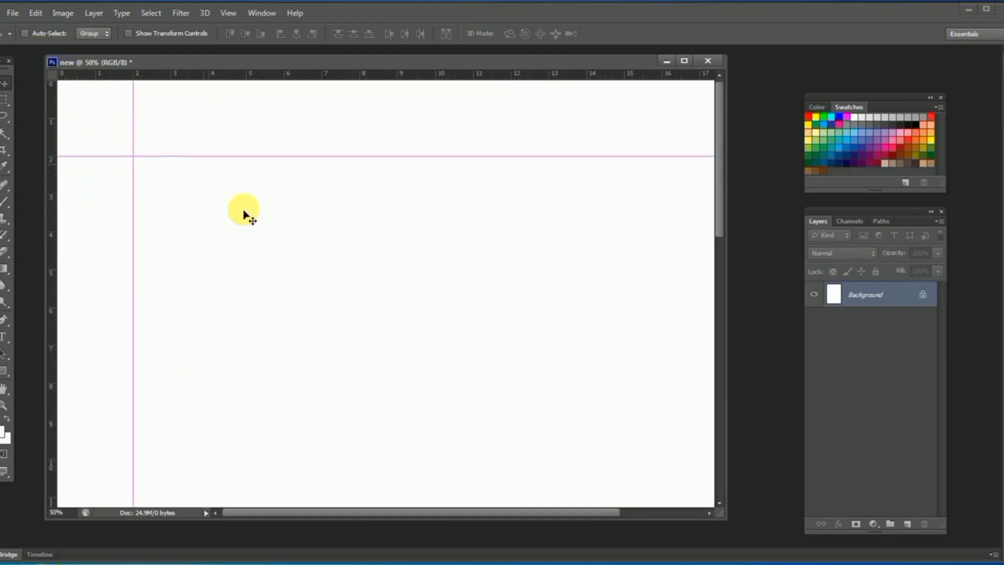
pyautogui.moveTo(714, 230); pyautogui.dragTo(715, 495)
pyautogui.moveTo(485, 512); pyautogui.dragTo(610, 513)
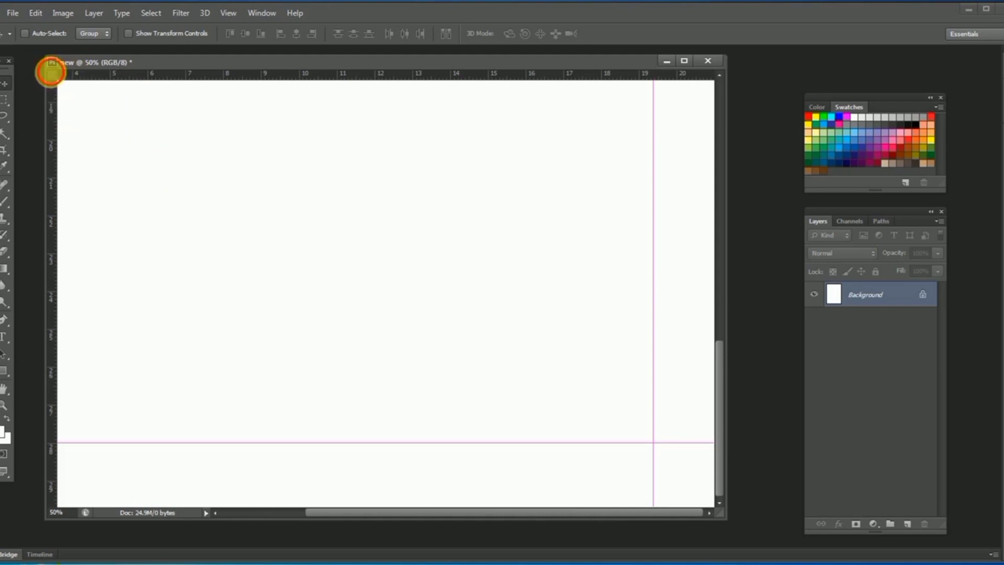
pyautogui.moveTo(52, 73); pyautogui.dragTo(715, 507)
pyautogui.moveTo(52, 73); pyautogui.dragTo(721, 512)
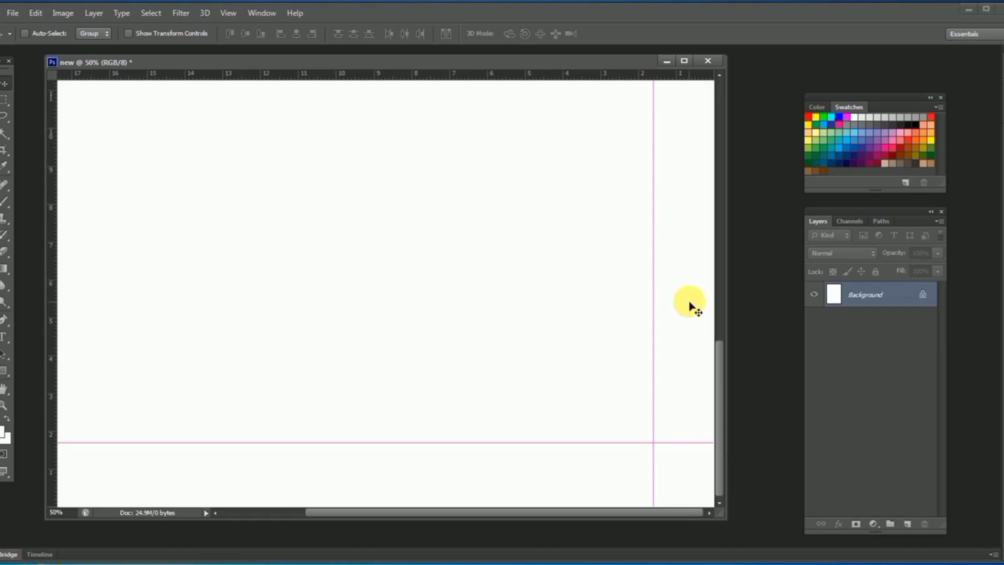
# Move the right vertical guide and the bottom horizontal guide to 2 cm from their page edges.
pyautogui.click(660, 306)
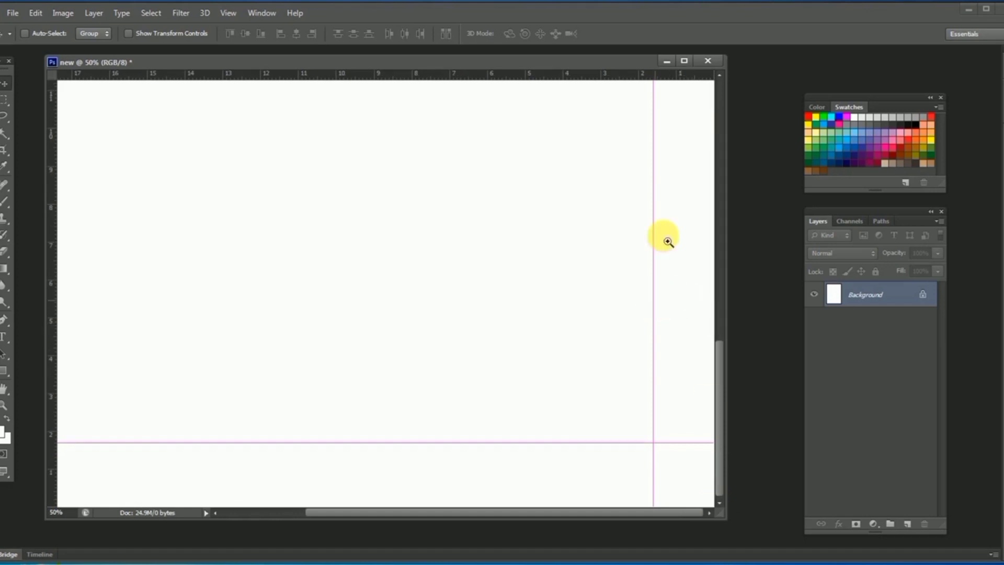
pyautogui.moveTo(657, 129); pyautogui.dragTo(639, 146)
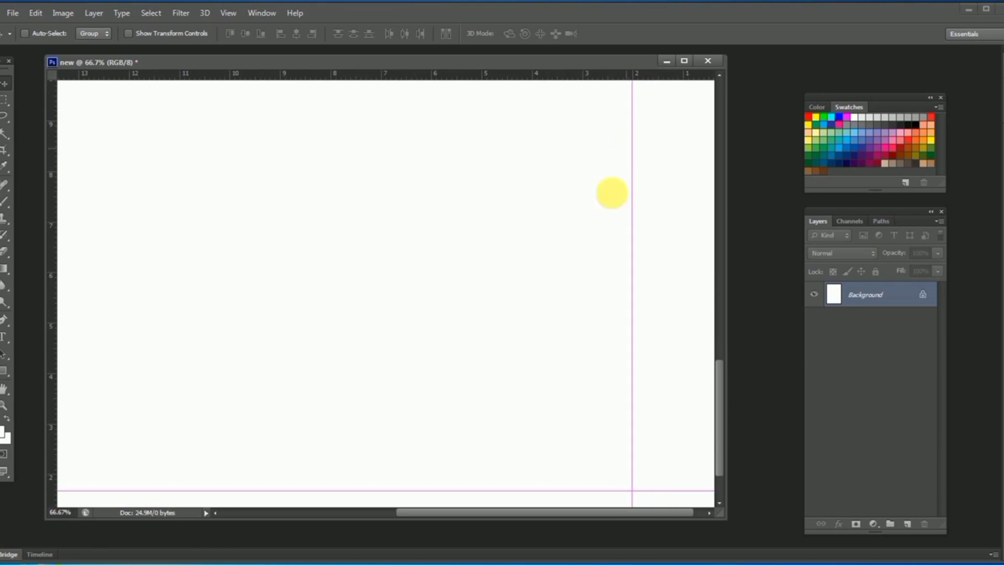
pyautogui.scroll(-3, 524, 401)
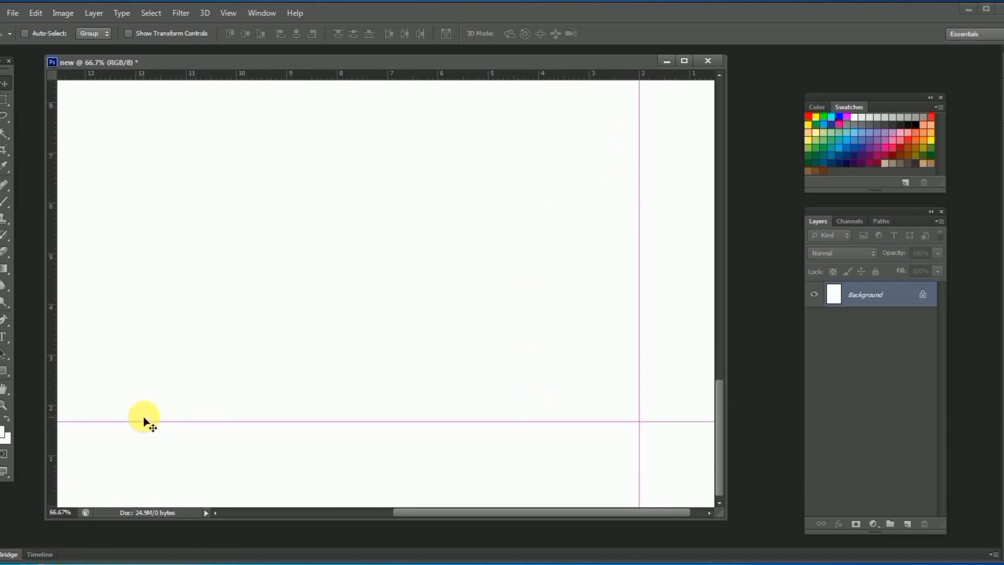
pyautogui.moveTo(151, 426); pyautogui.dragTo(150, 407)
pyautogui.scroll(-4, 253, 369)
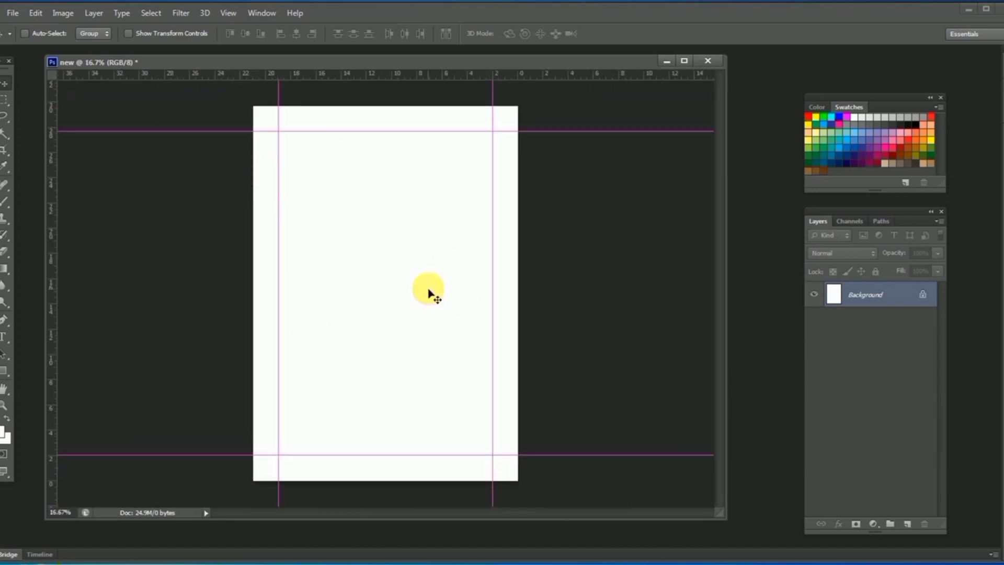
pyautogui.scroll(1, 406, 292)
pyautogui.scroll(-2, 405, 292)
pyautogui.keyDown('alt'); pyautogui.click(407, 292); pyautogui.keyUp('alt')
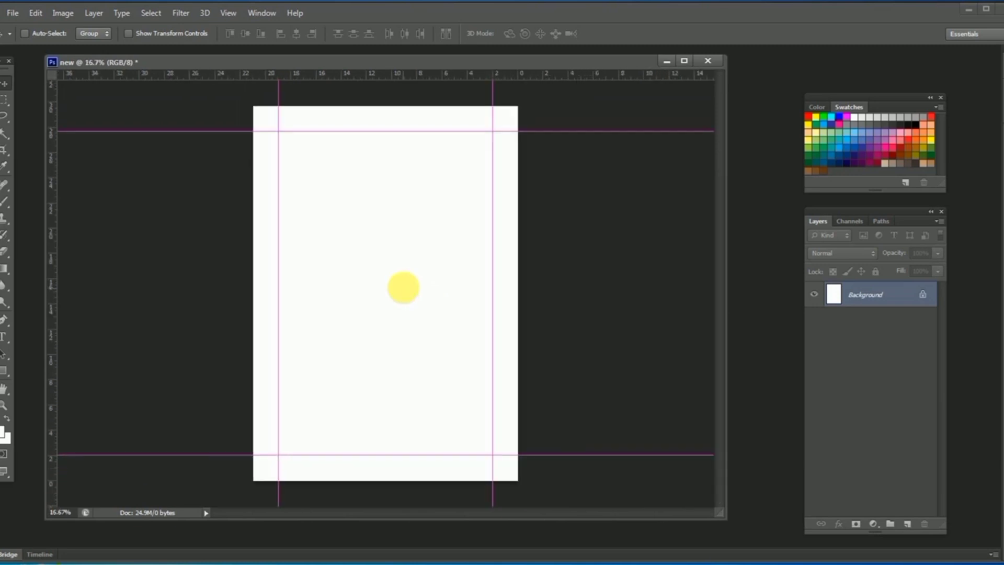
# Rotate the image 90° clockwise so the page is landscape.
pyautogui.click(59, 13)
pyautogui.moveTo(94, 130)
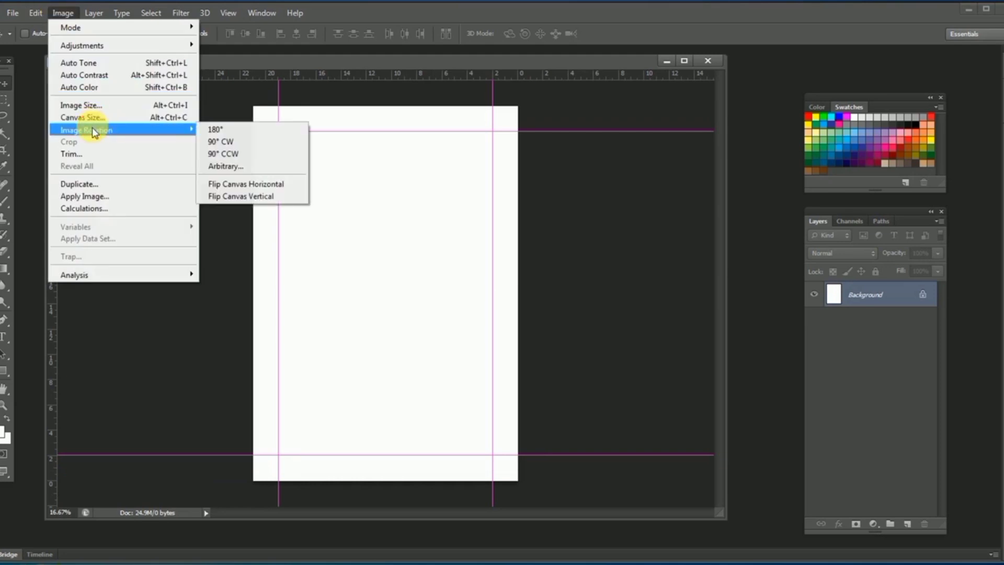
pyautogui.click(211, 141)
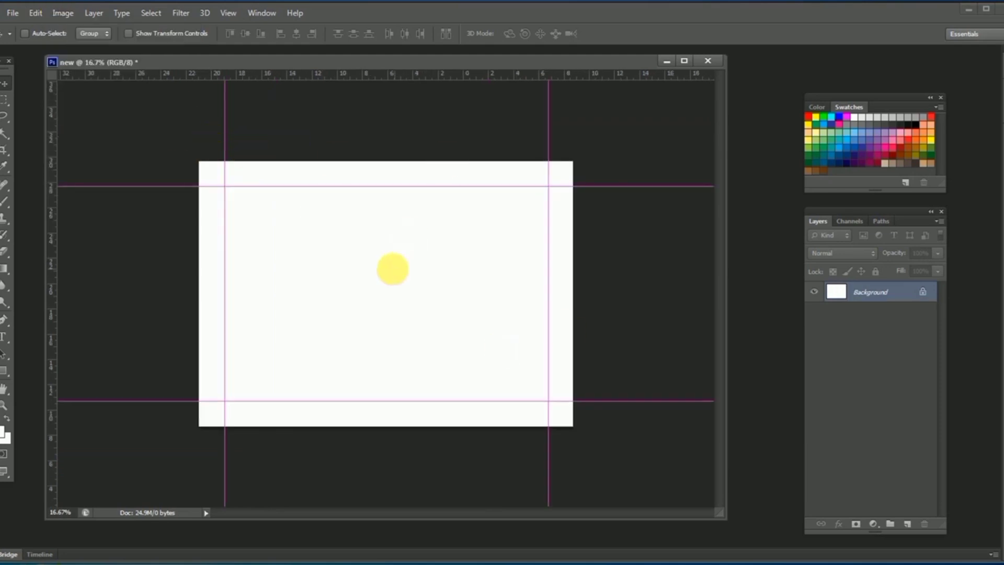
pyautogui.hotkey('ctrl', '+')
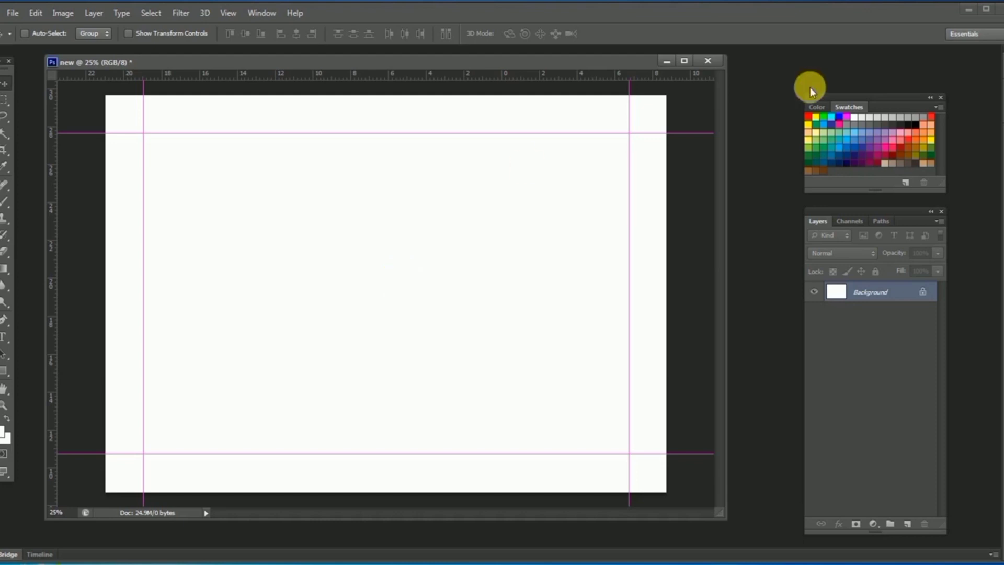
# Move the floating Swatches and Layers panel groups higher up in the workspace.
pyautogui.moveTo(902, 103); pyautogui.dragTo(903, 64)
pyautogui.moveTo(899, 214); pyautogui.dragTo(900, 177)
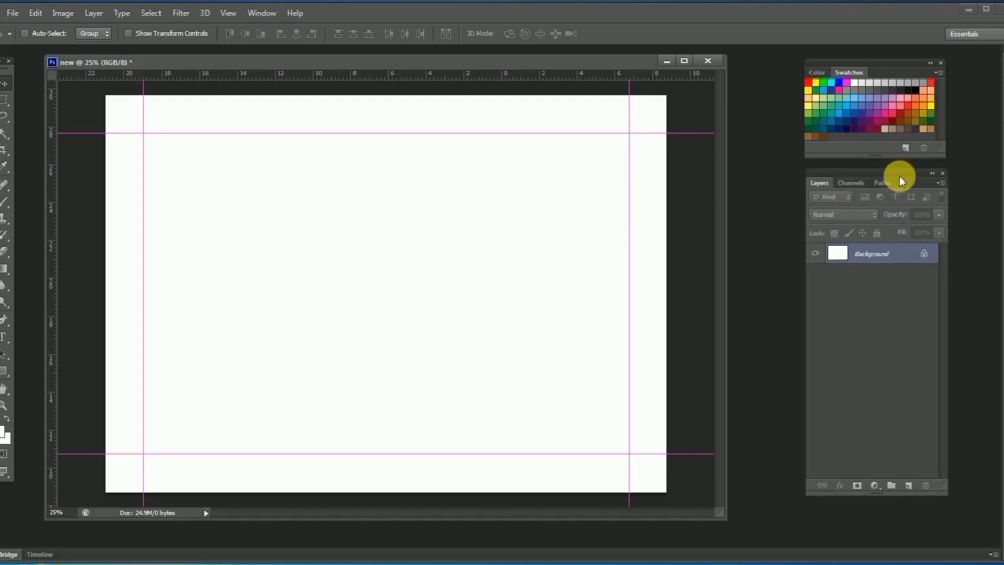
pyautogui.click(263, 13)
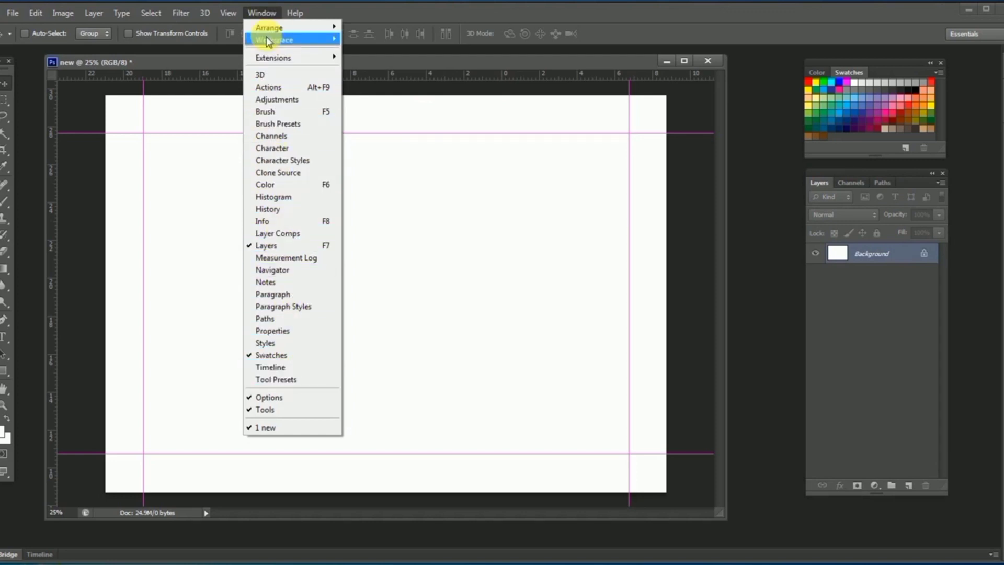
pyautogui.click(420, 168)
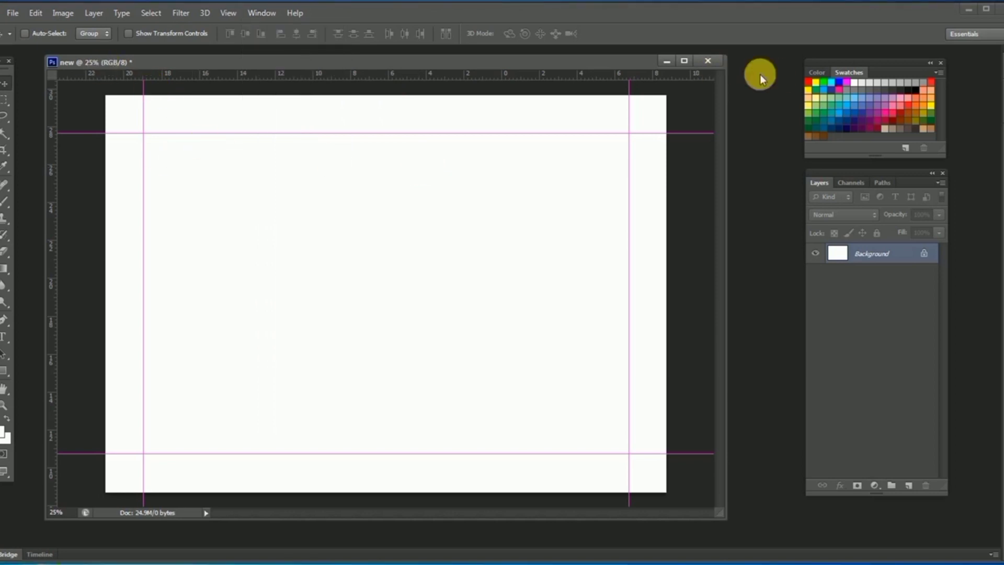